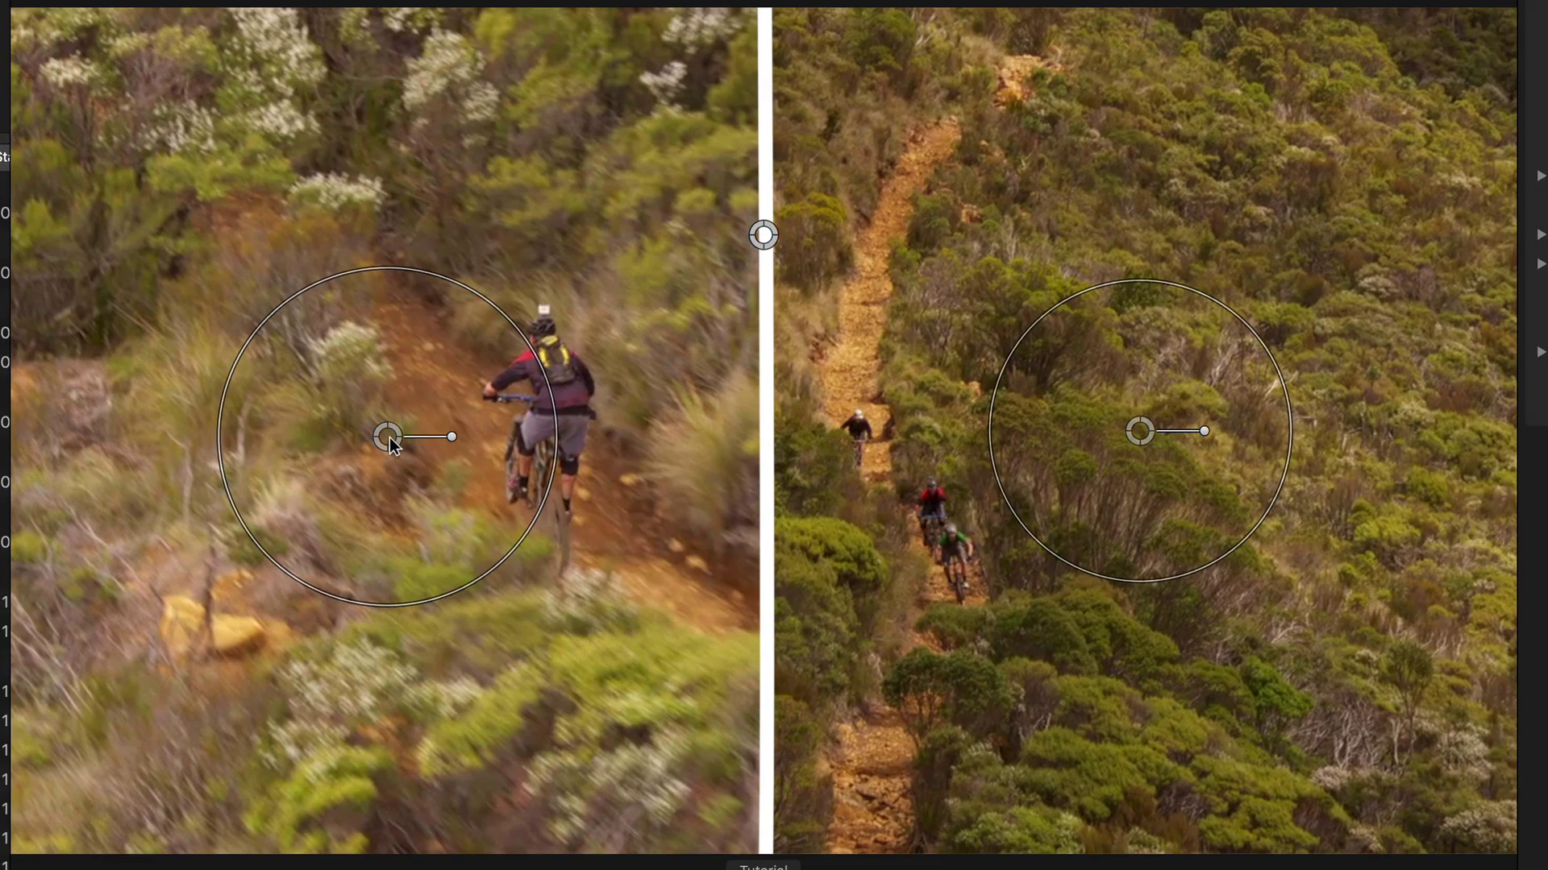
Step: Shift the left half's framing of the mountain-bike rider leftward in the viewer
{"action": "left_click_drag", "start_coordinate": [389, 440], "coordinate": [271, 447]}
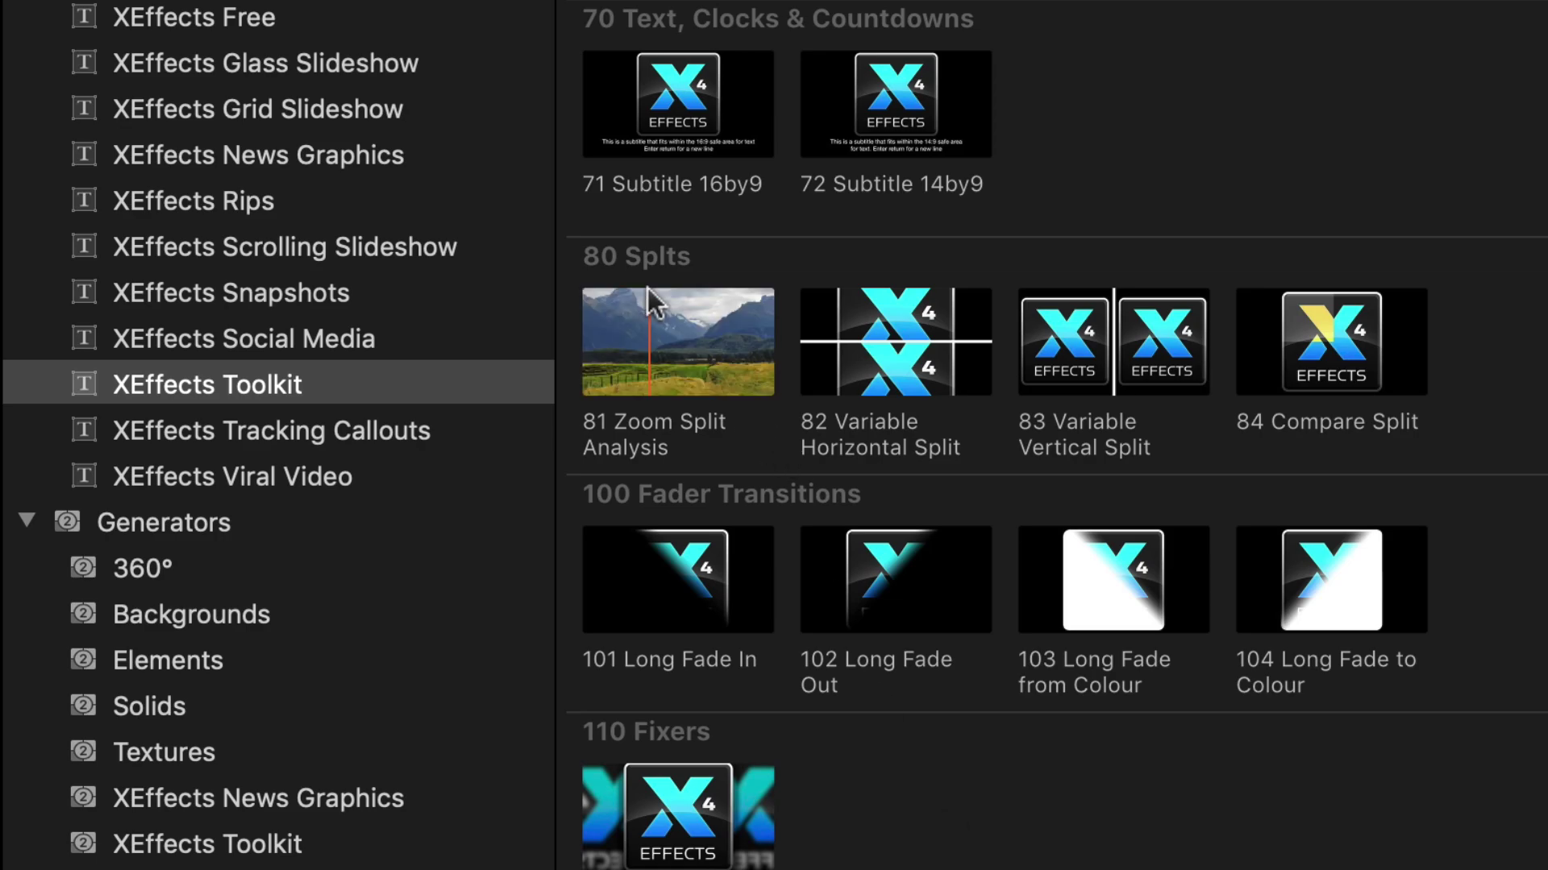
{"action": "mouse_move", "coordinate": [663, 347]}
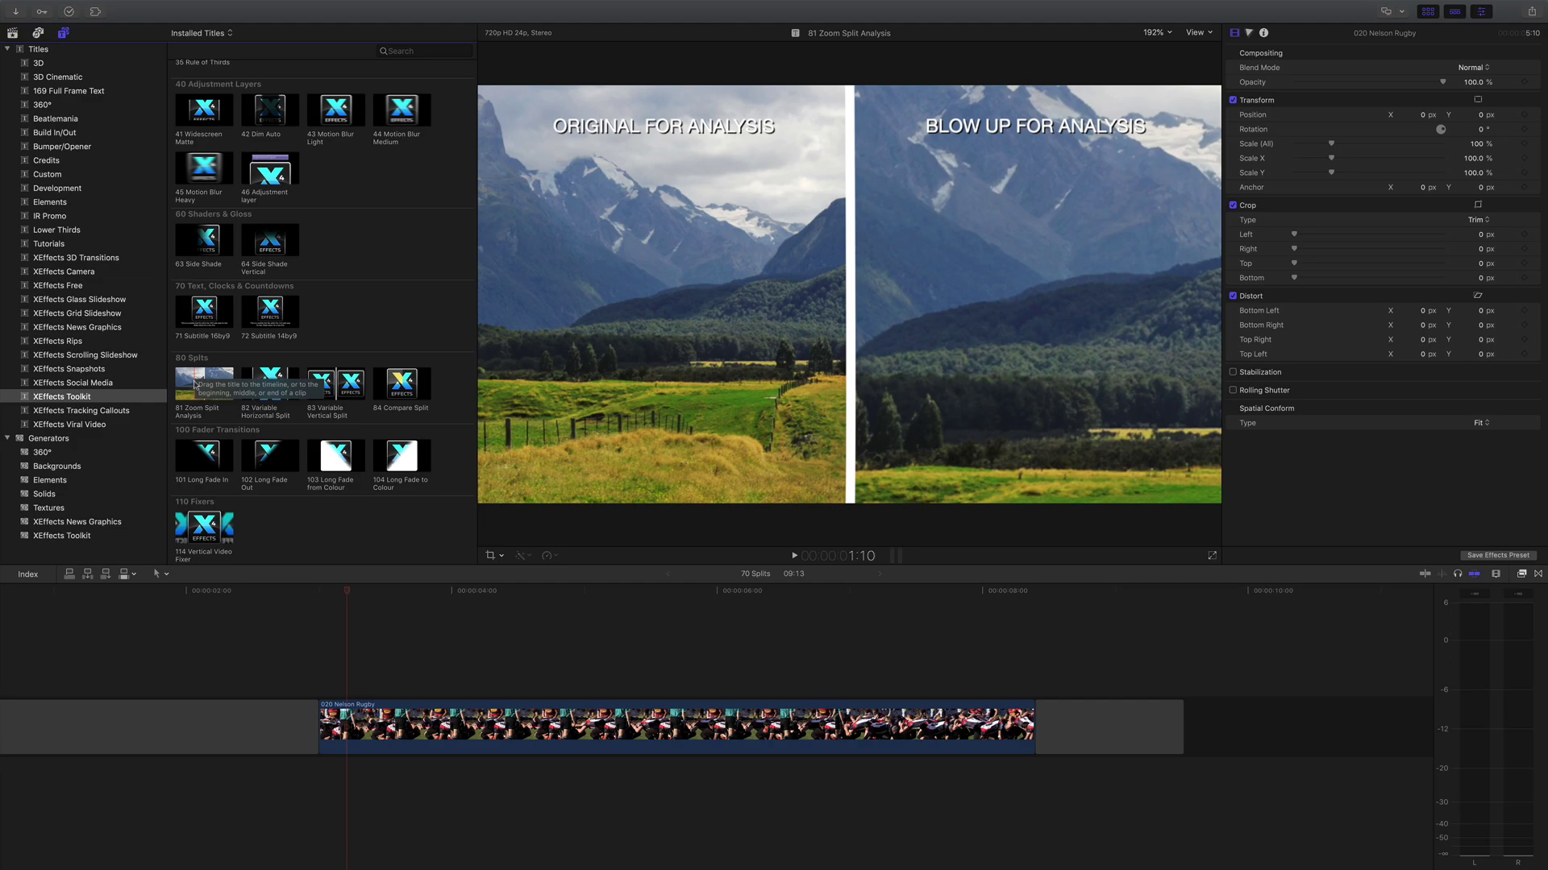
Step: Place 81 Zoom Split Analysis above the rugby clip and replay its split-screen build-in
{"action": "left_click_drag", "start_coordinate": [658, 336], "coordinate": [347, 684]}
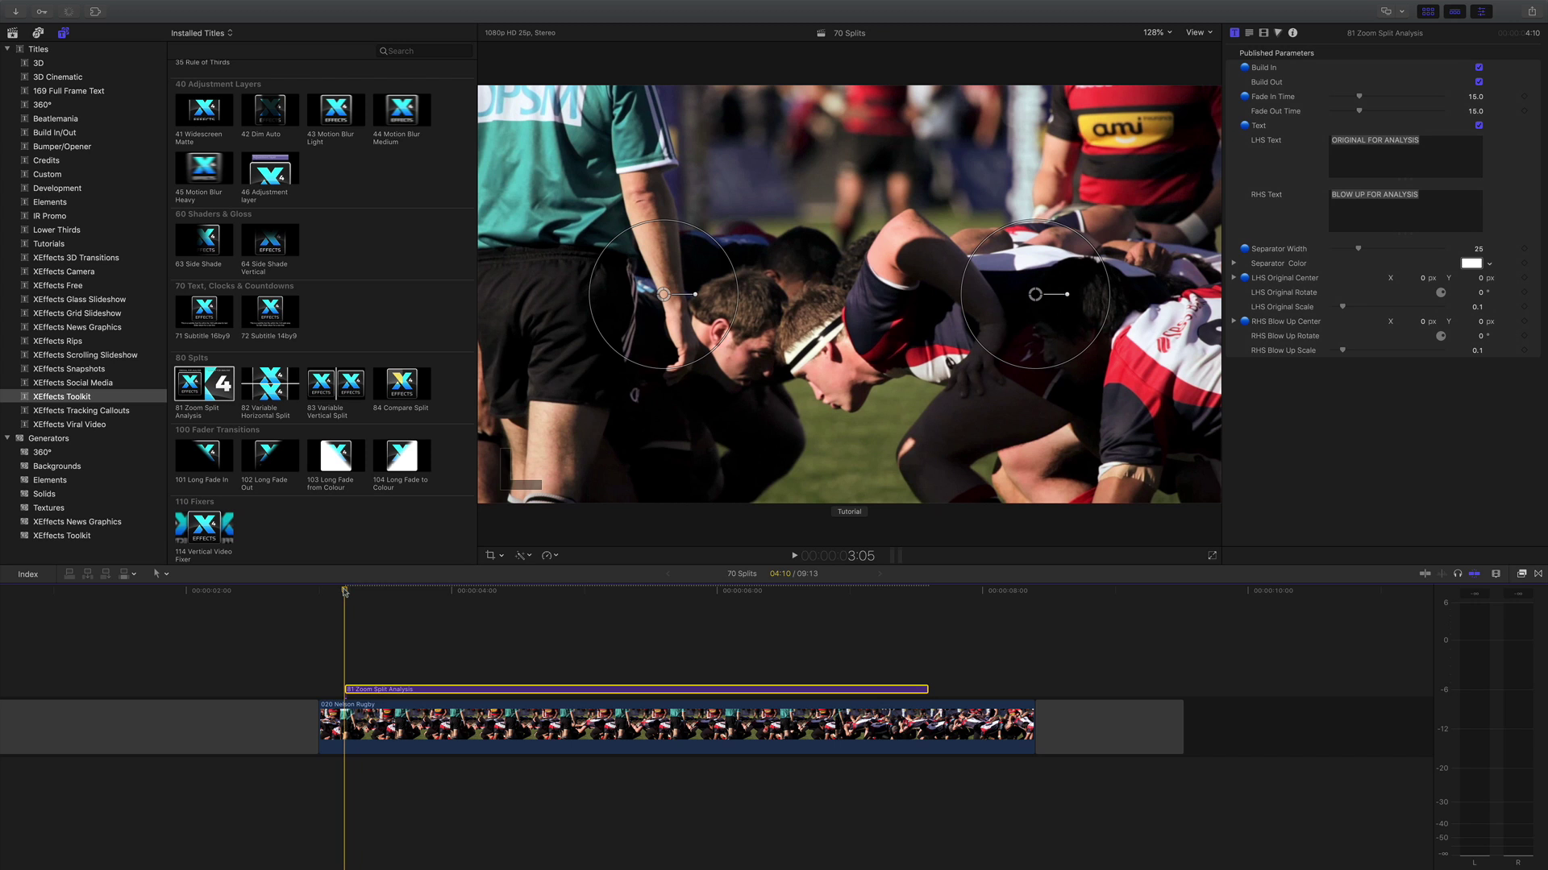
{"action": "key", "text": "space"}
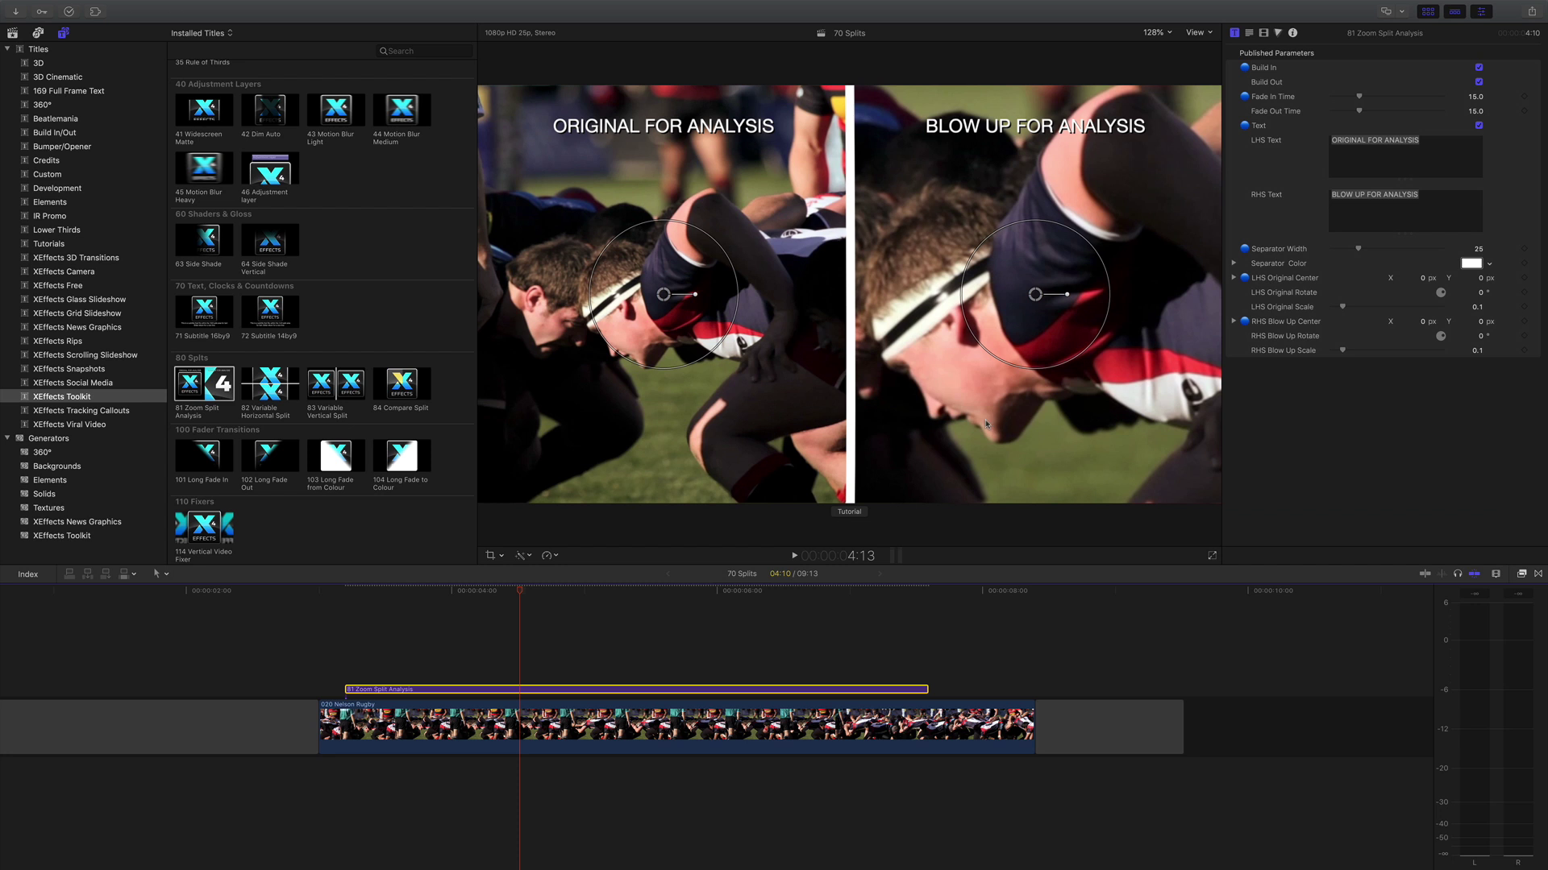
{"action": "left_click", "coordinate": [343, 591]}
{"action": "key", "text": "space"}
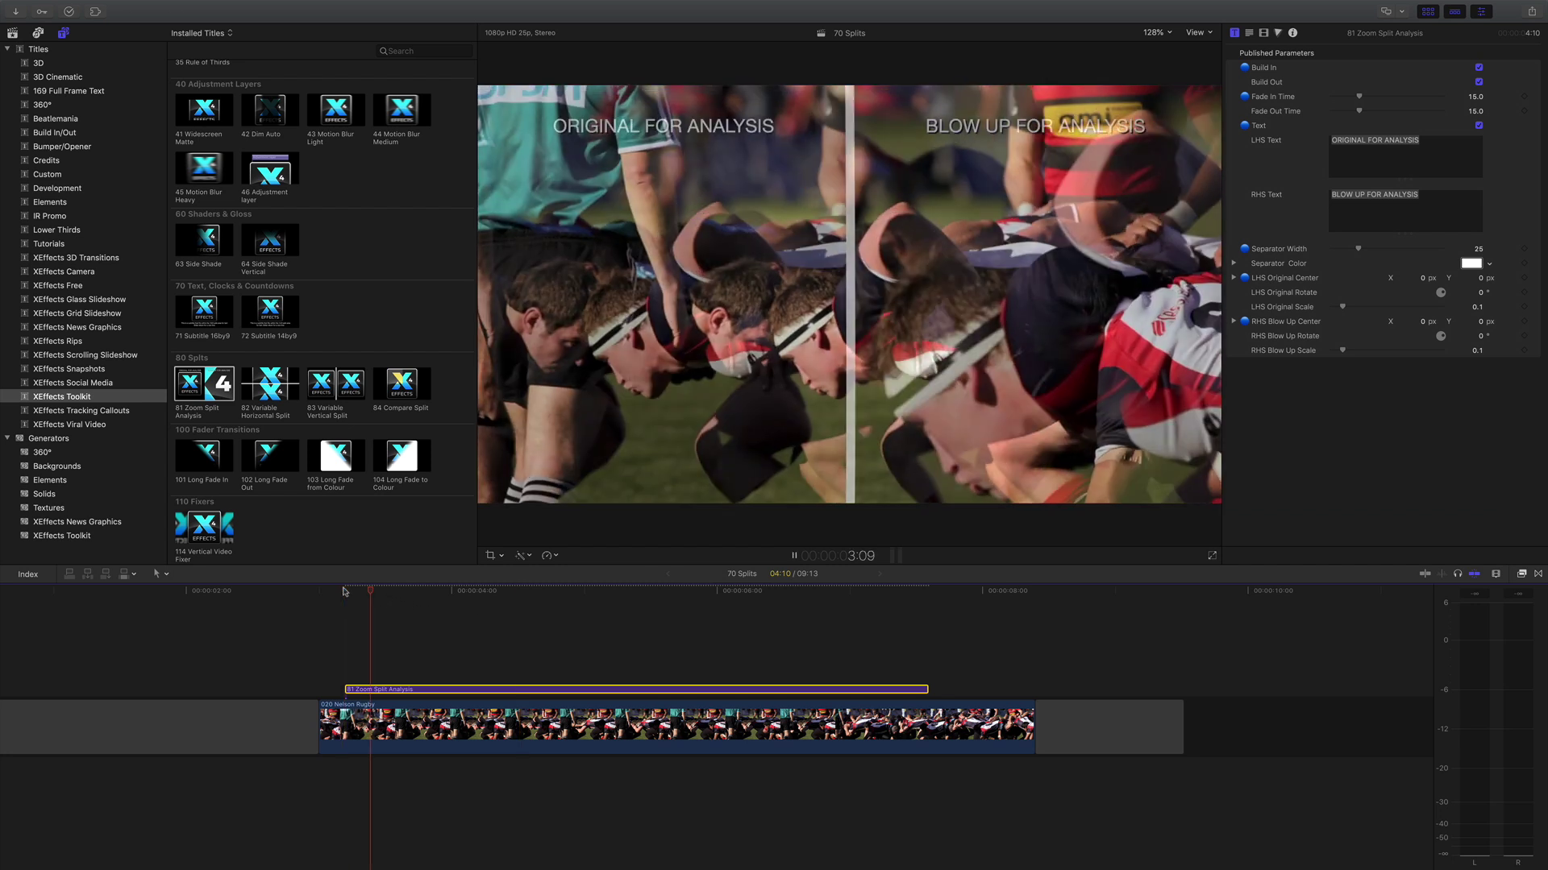
{"action": "key", "text": "space"}
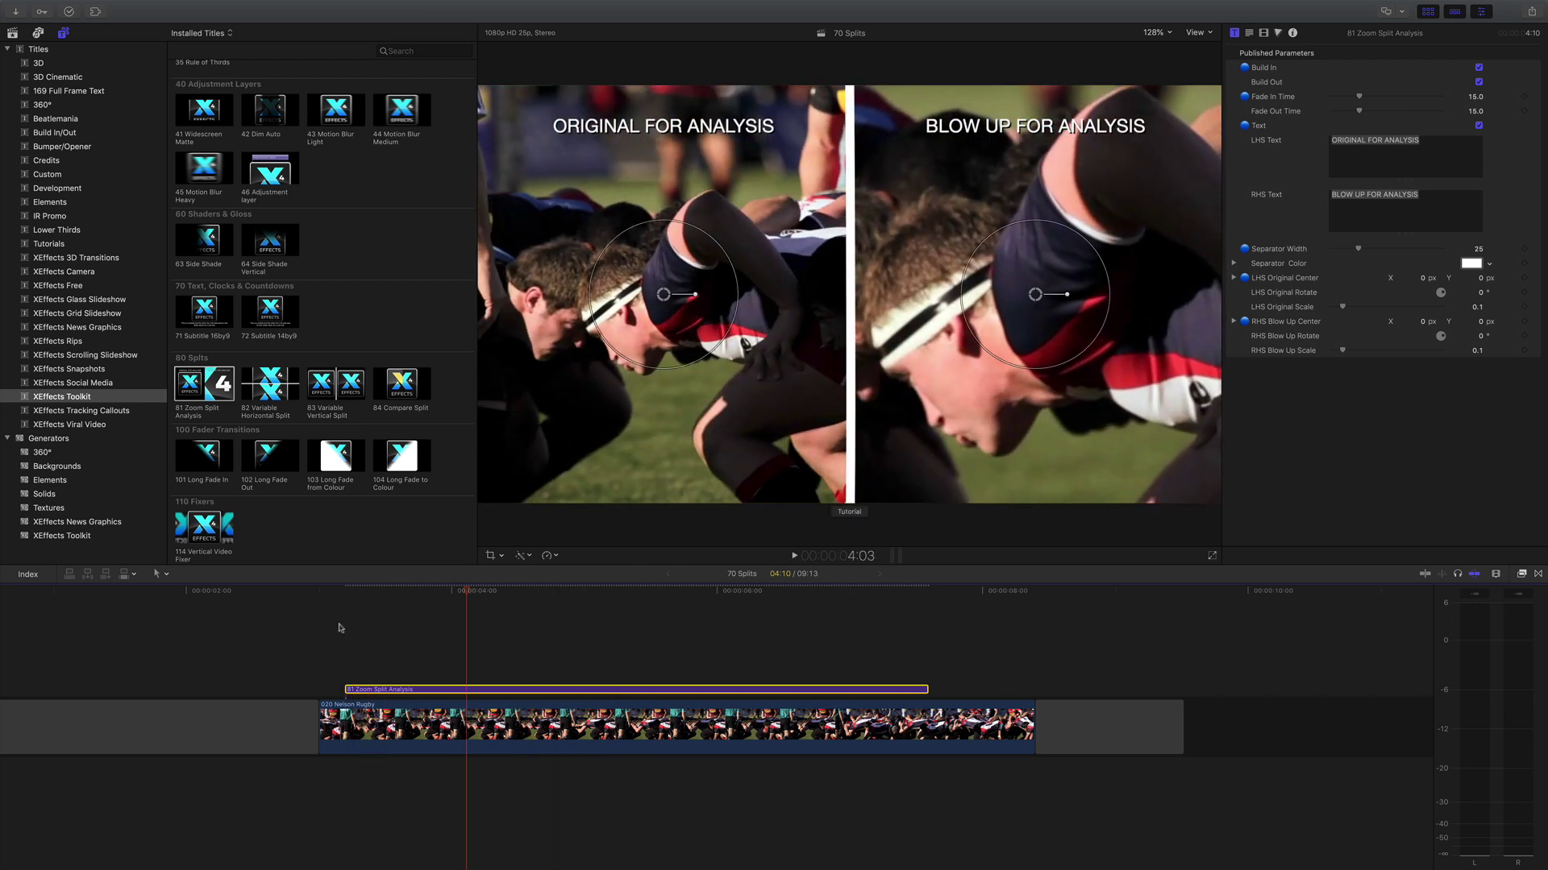
{"action": "left_click", "coordinate": [1477, 67]}
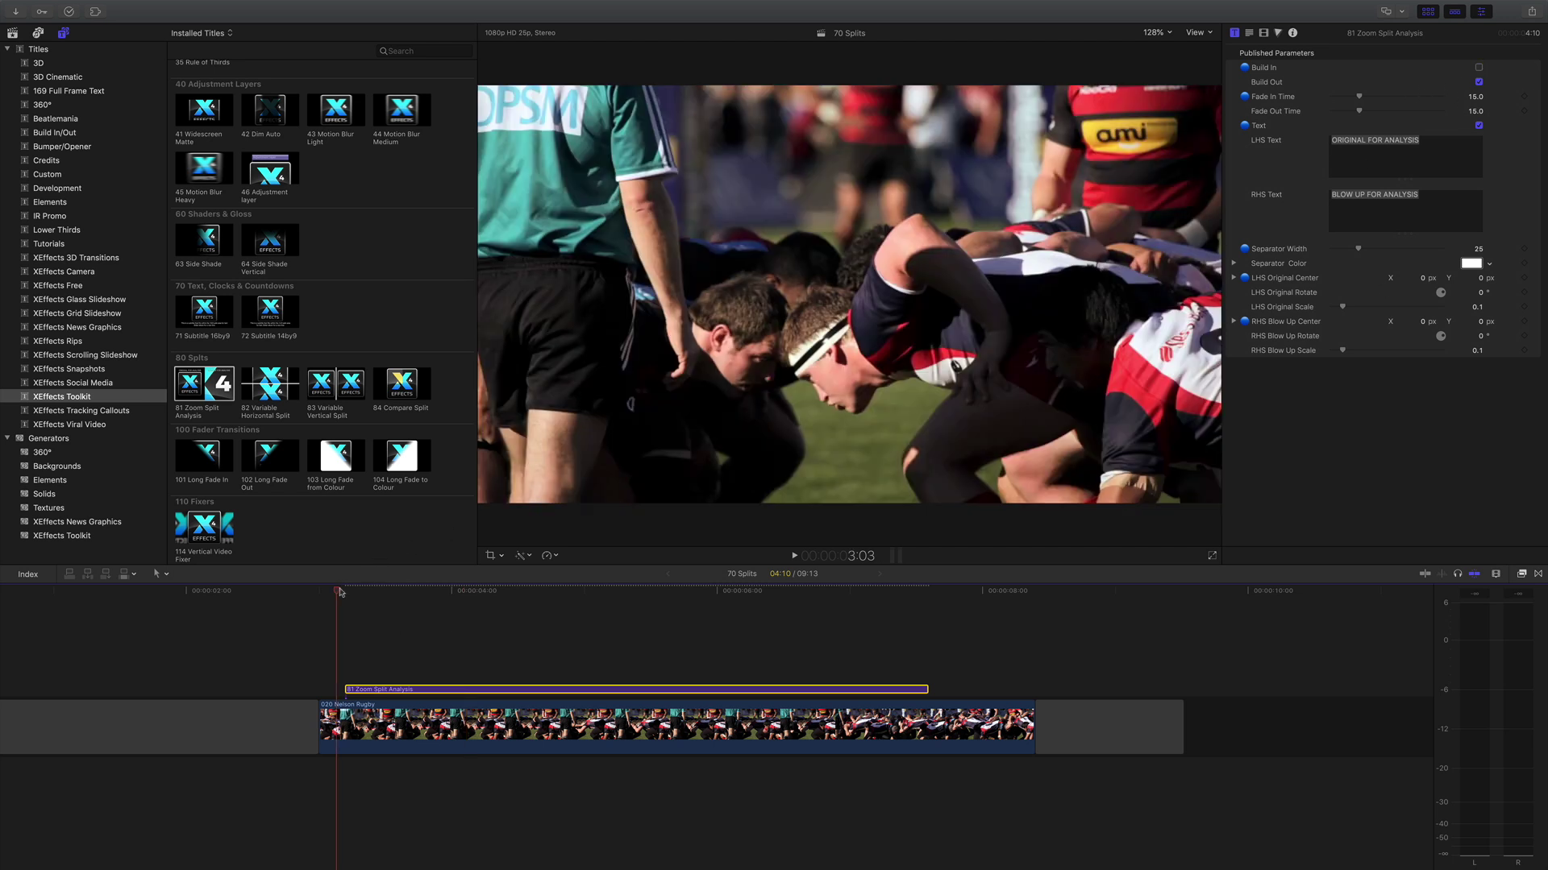
{"action": "key", "text": "space"}
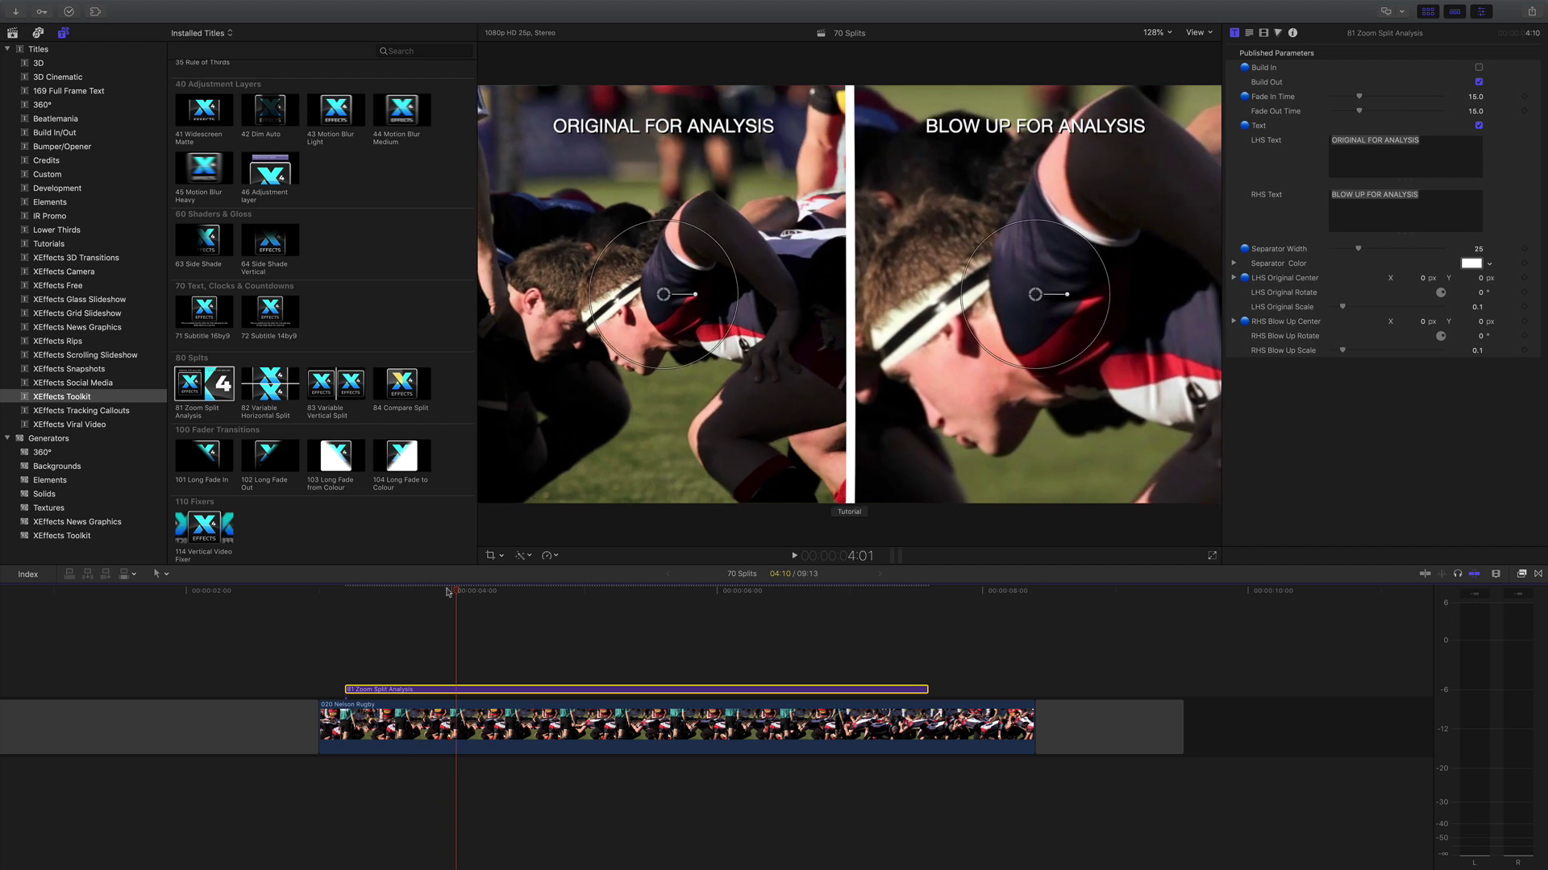
{"action": "left_click", "coordinate": [1479, 64]}
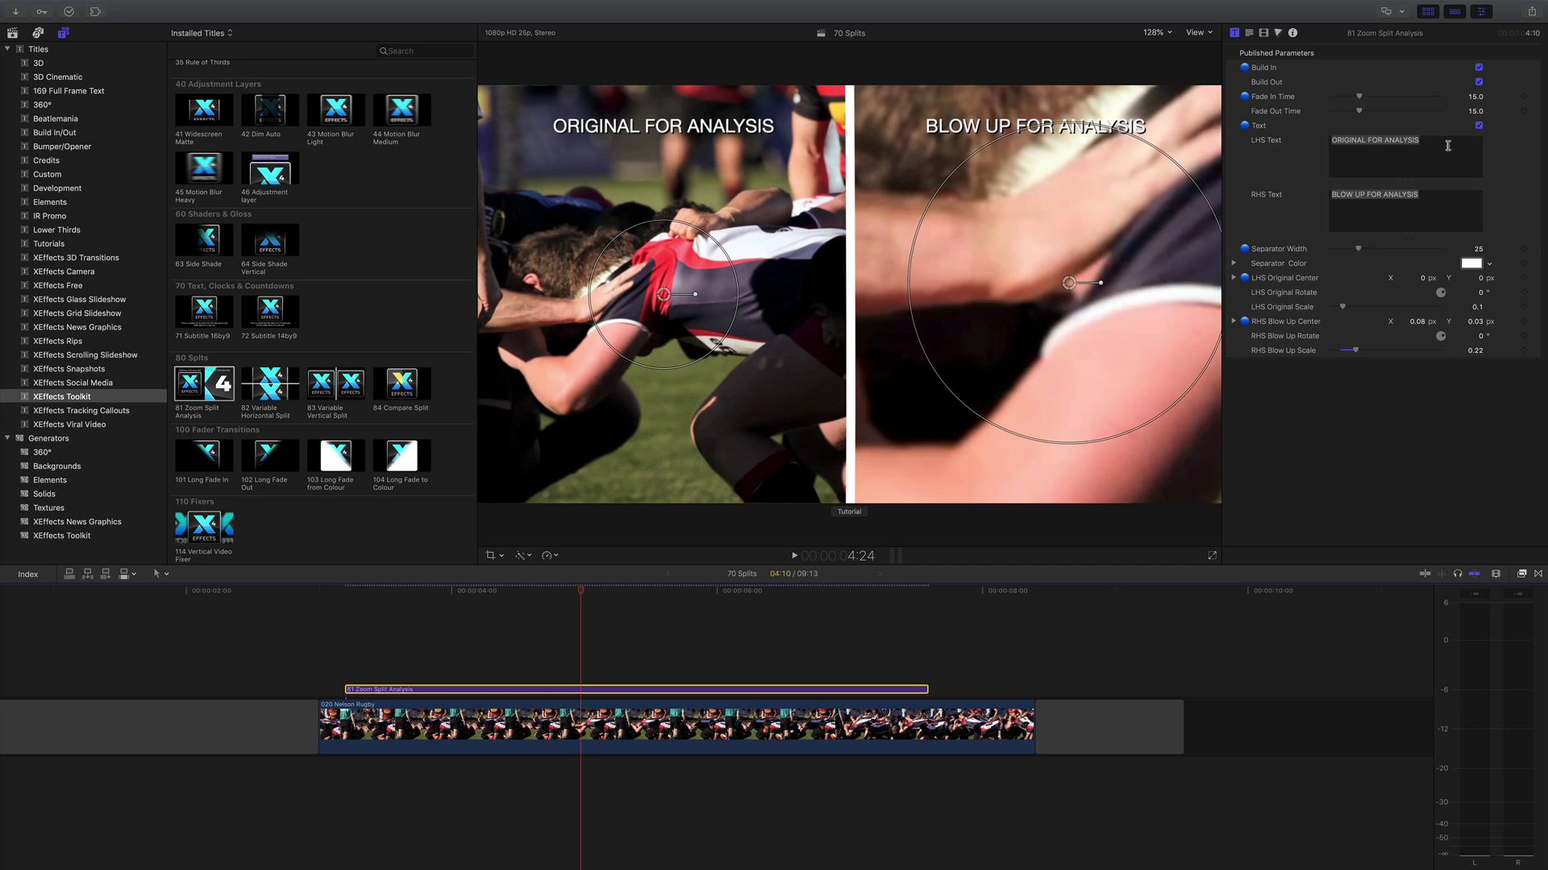
Step: Toggle the text labels off and back on, and widen the separator to 29
{"action": "left_click", "coordinate": [1478, 126]}
{"action": "left_click", "coordinate": [1479, 126]}
{"action": "left_click_drag", "start_coordinate": [1365, 251], "coordinate": [1363, 250]}
Step: Leave the separator colour unchanged and recentre the blown-up right half on the player
{"action": "left_click", "coordinate": [1471, 263]}
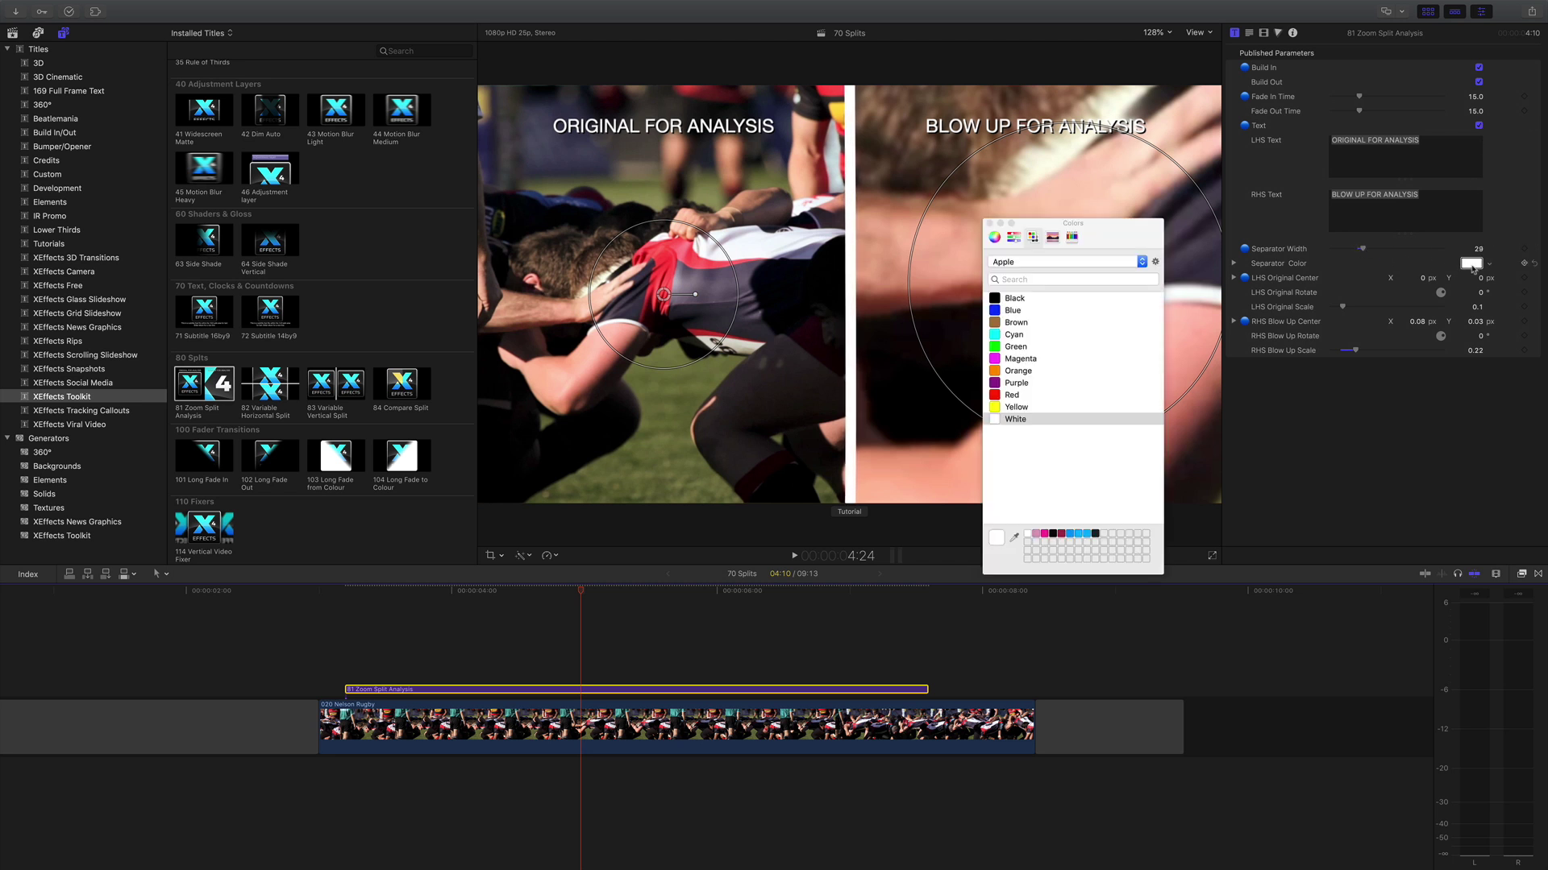
{"action": "left_click", "coordinate": [989, 223]}
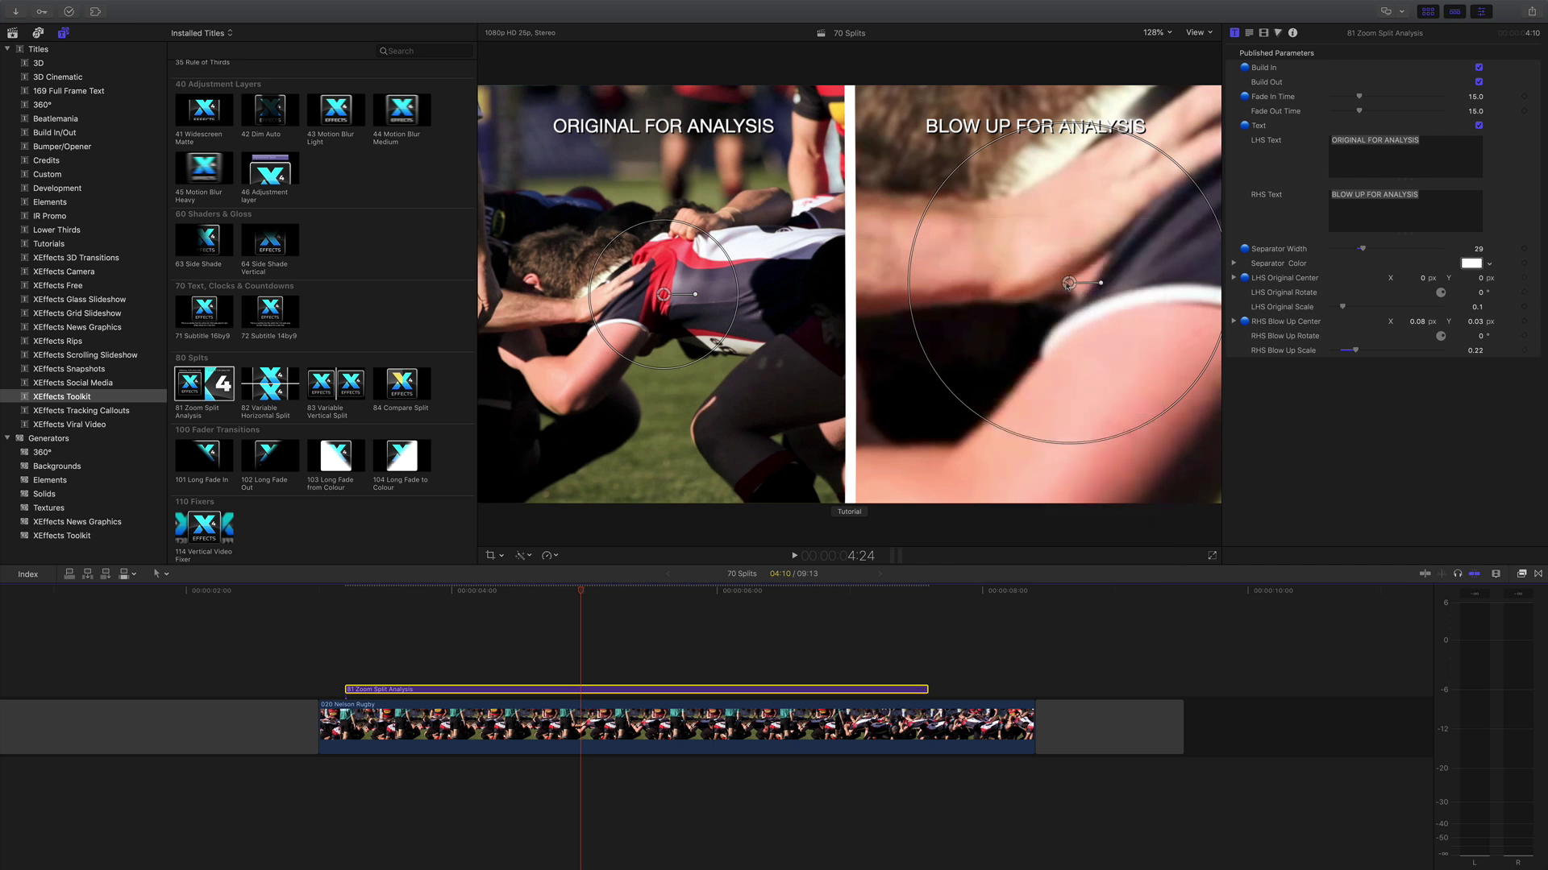
{"action": "left_click_drag", "start_coordinate": [1068, 283], "coordinate": [1080, 287]}
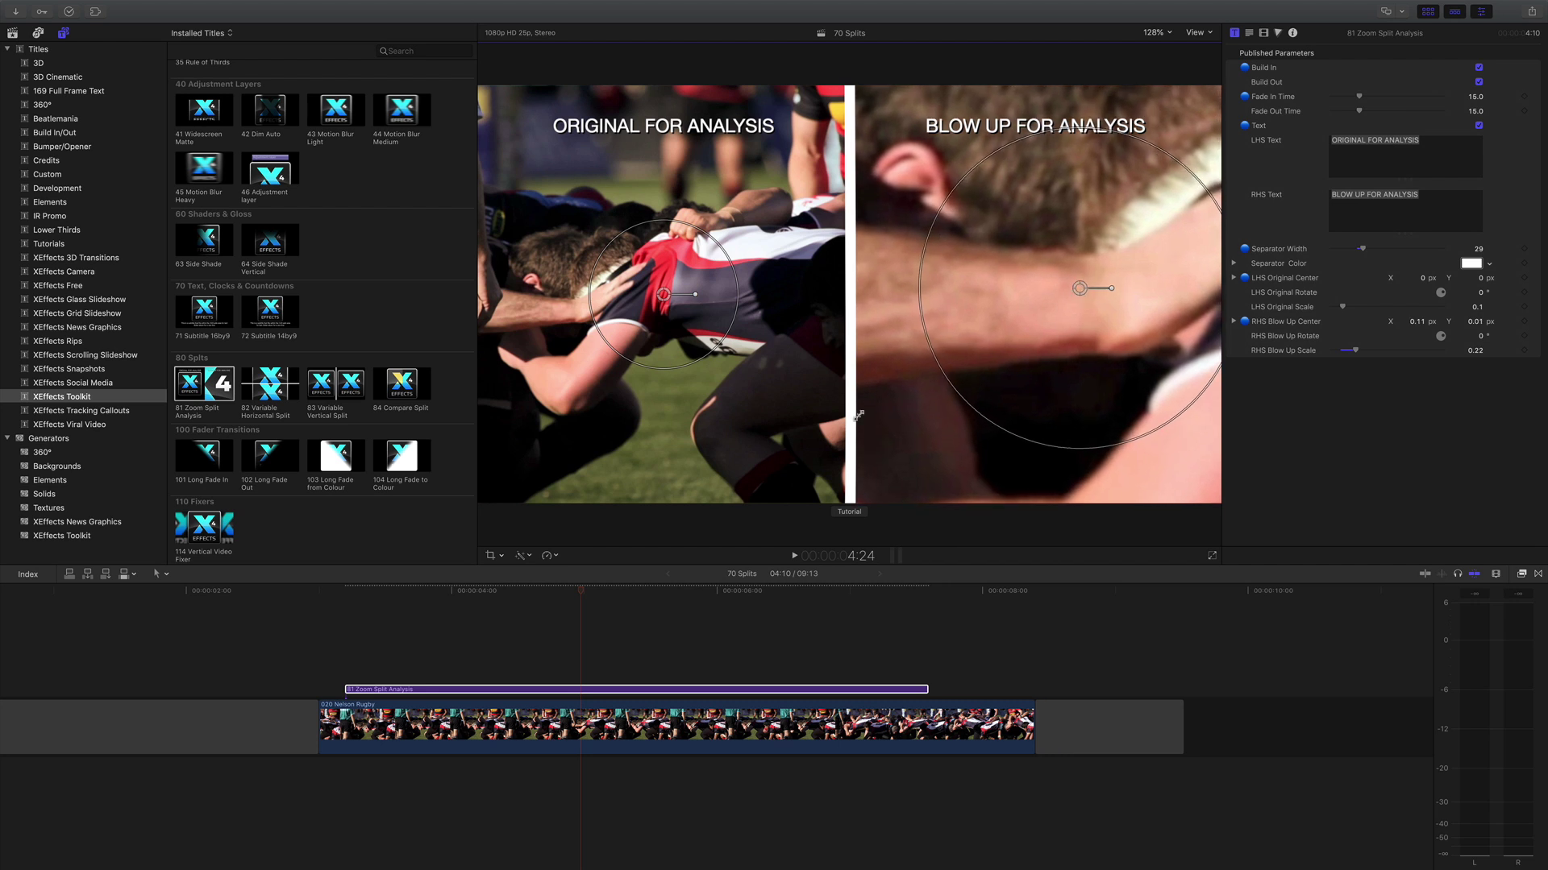
Step: Replay the adjusted rugby zoom split from the title's start
{"action": "left_click", "coordinate": [345, 591]}
{"action": "key", "text": "space"}
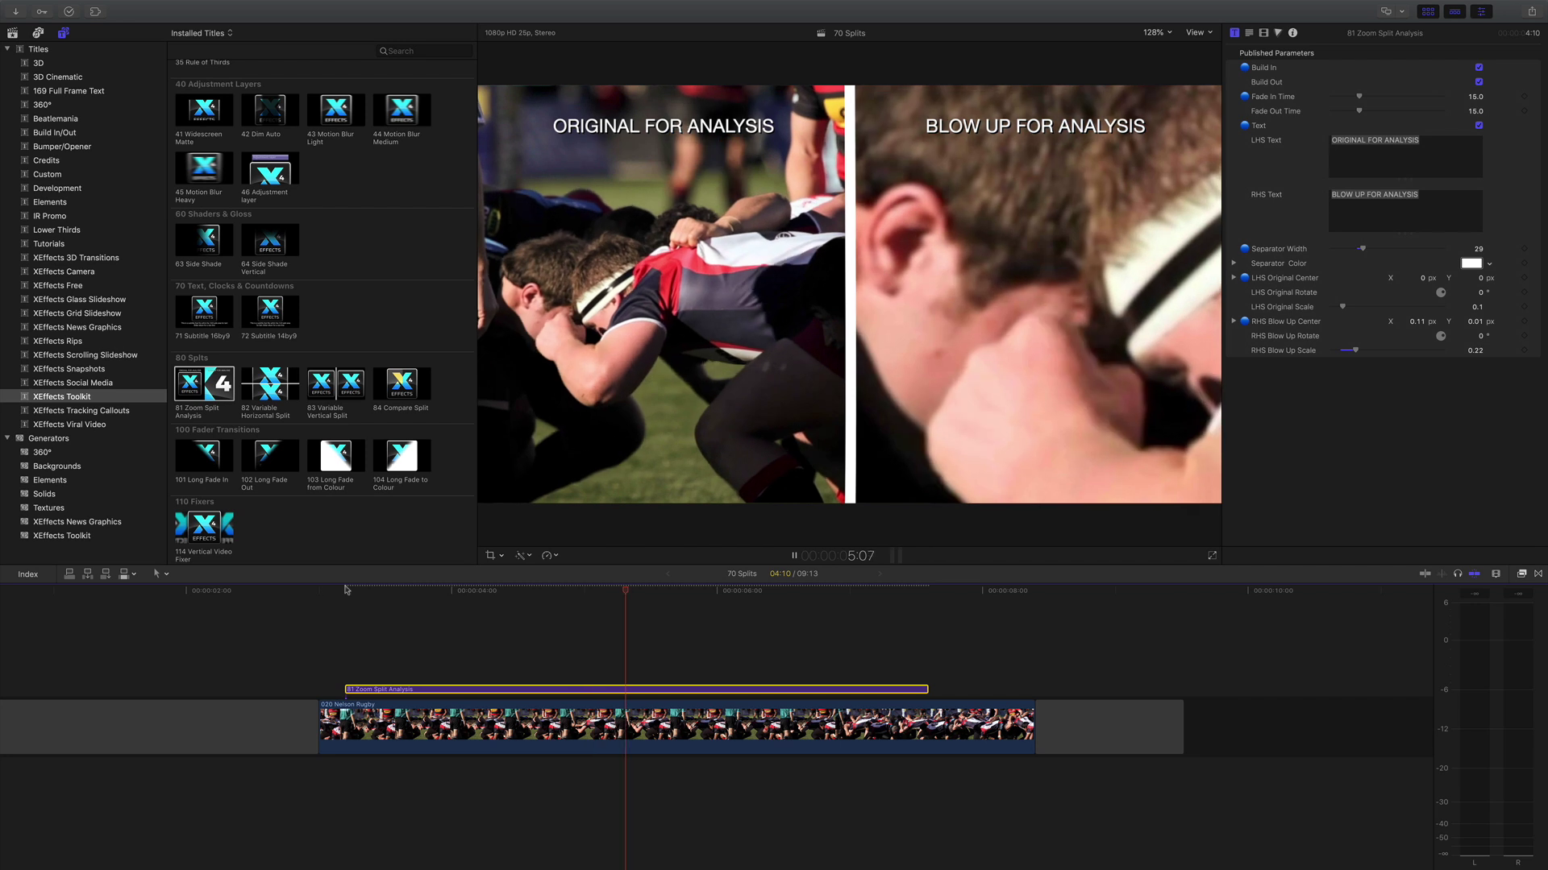
{"action": "key", "text": "space"}
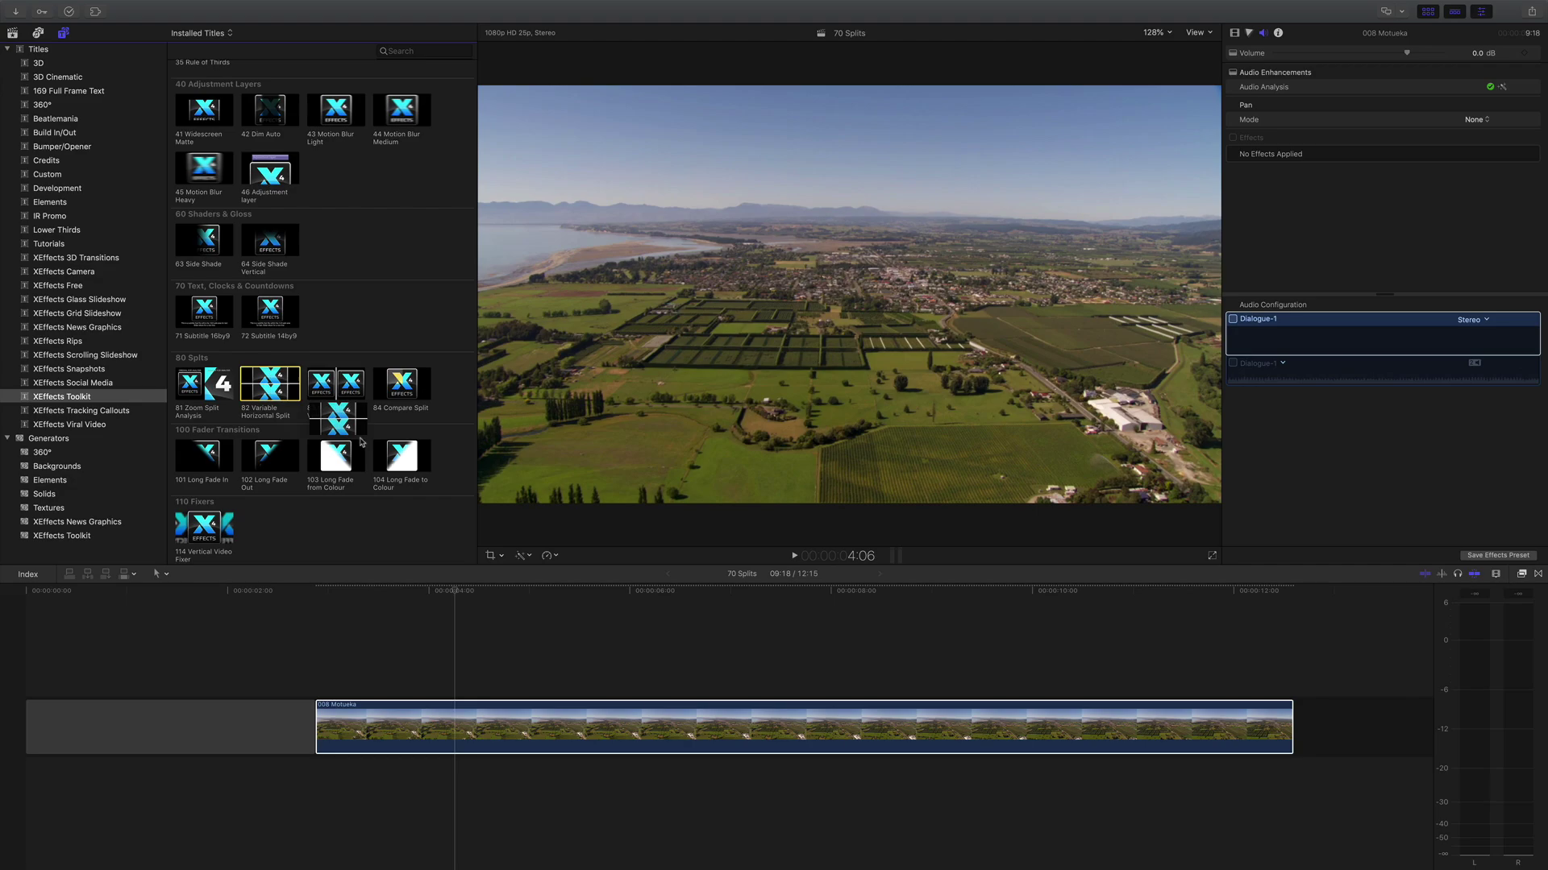
Step: Add 82 Variable Horizontal Split above the Motueka clip, preview it, and select it in the library
{"action": "left_click_drag", "start_coordinate": [895, 361], "coordinate": [432, 671]}
{"action": "left_click", "coordinate": [420, 590]}
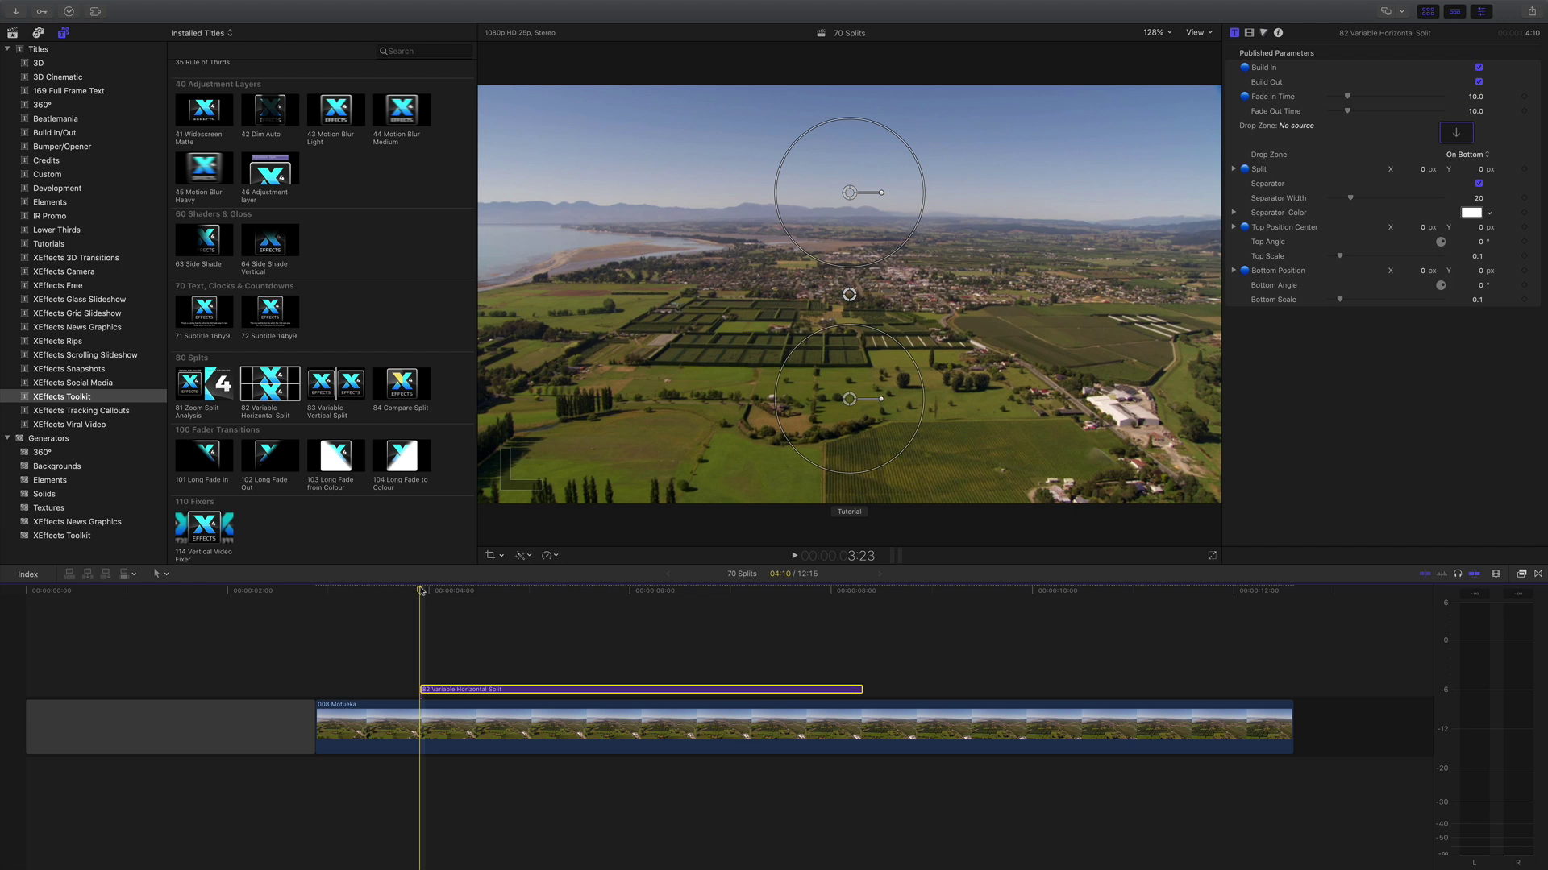
{"action": "key", "text": "space"}
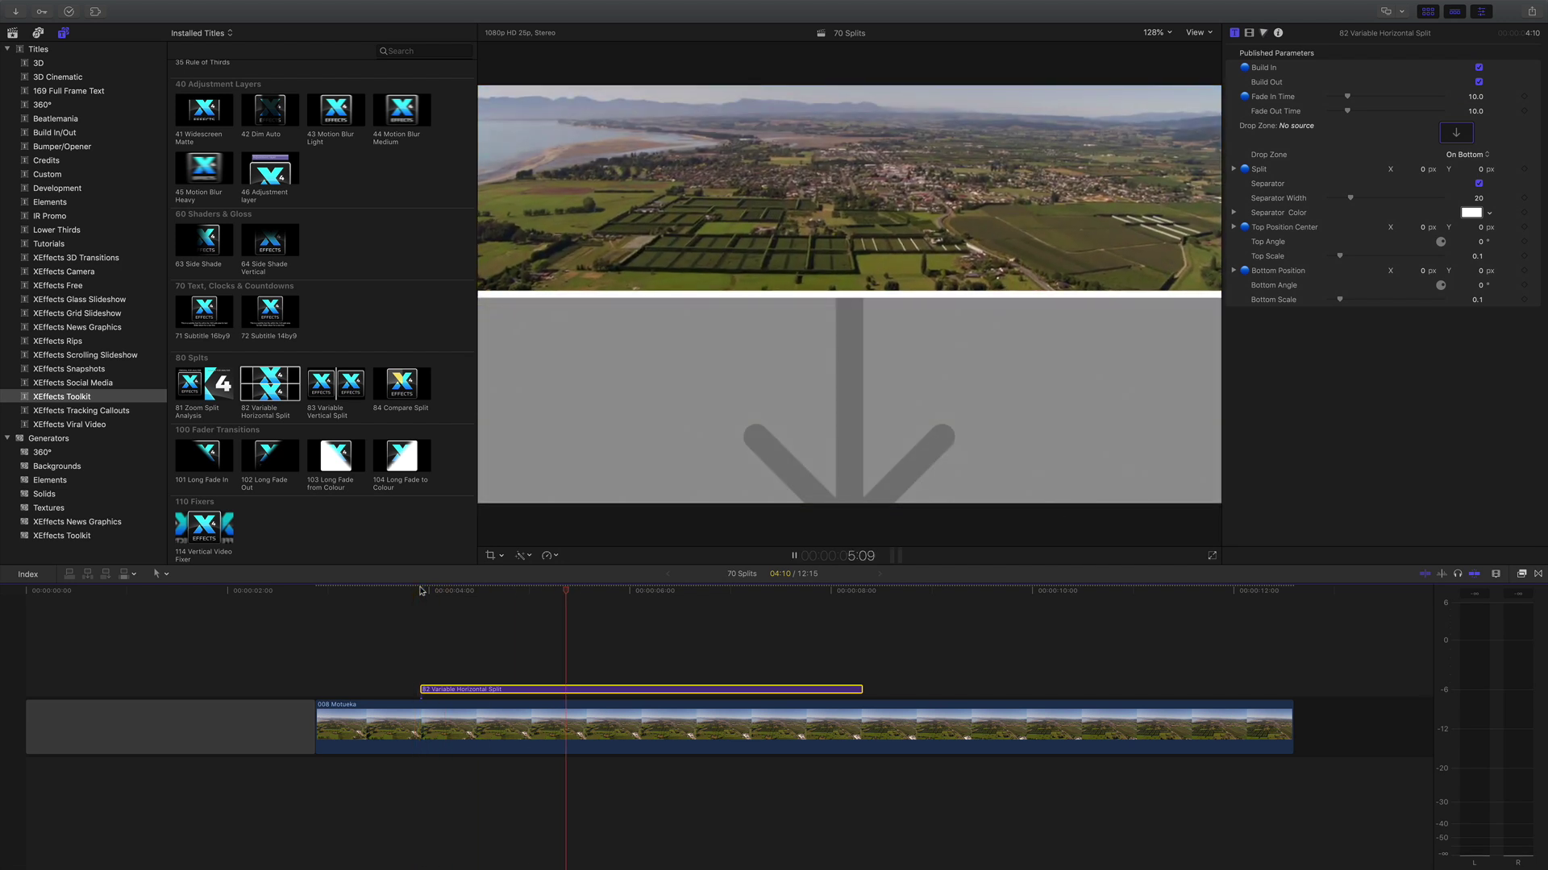
{"action": "key", "text": "space"}
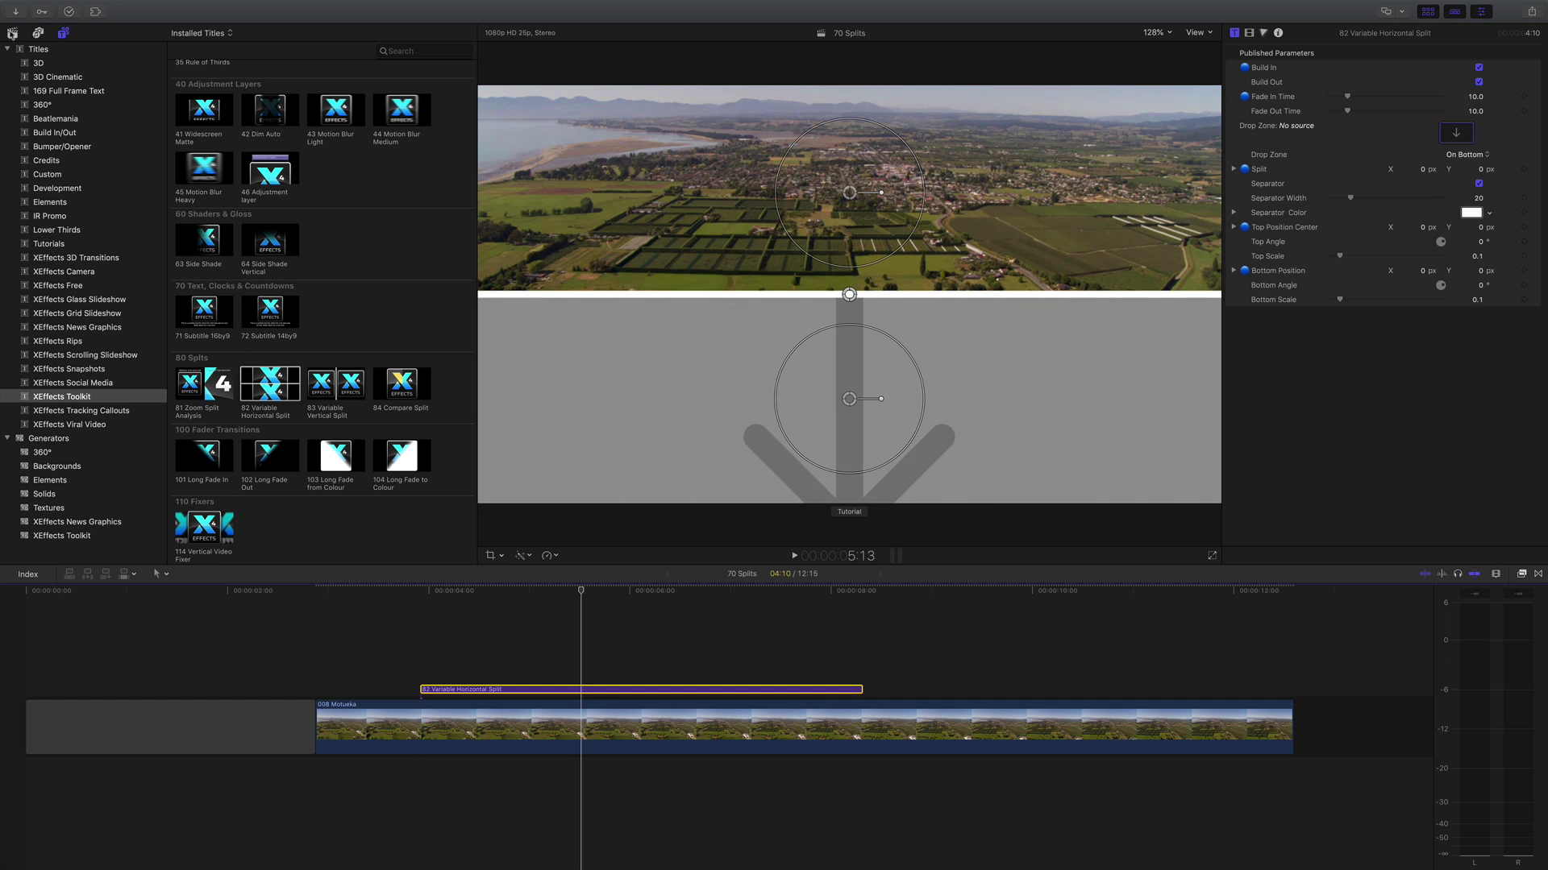
{"action": "left_click", "coordinate": [12, 33]}
{"action": "left_click", "coordinate": [581, 692]}
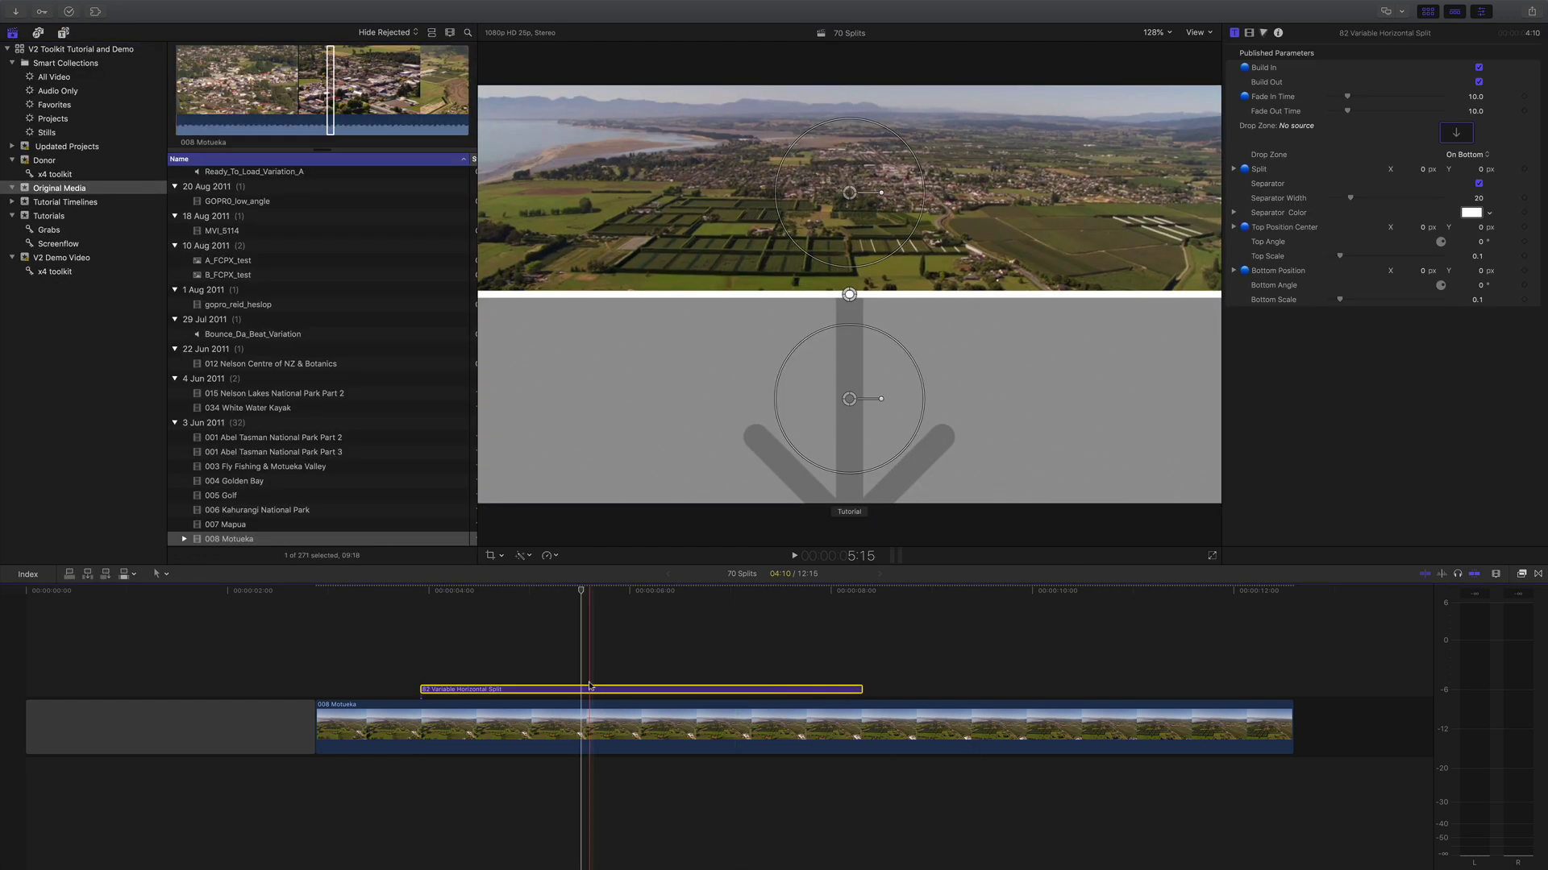
Step: Apply 009 Mountain Bike as the horizontal split's bottom drop-zone footage
{"action": "left_click", "coordinate": [1457, 134]}
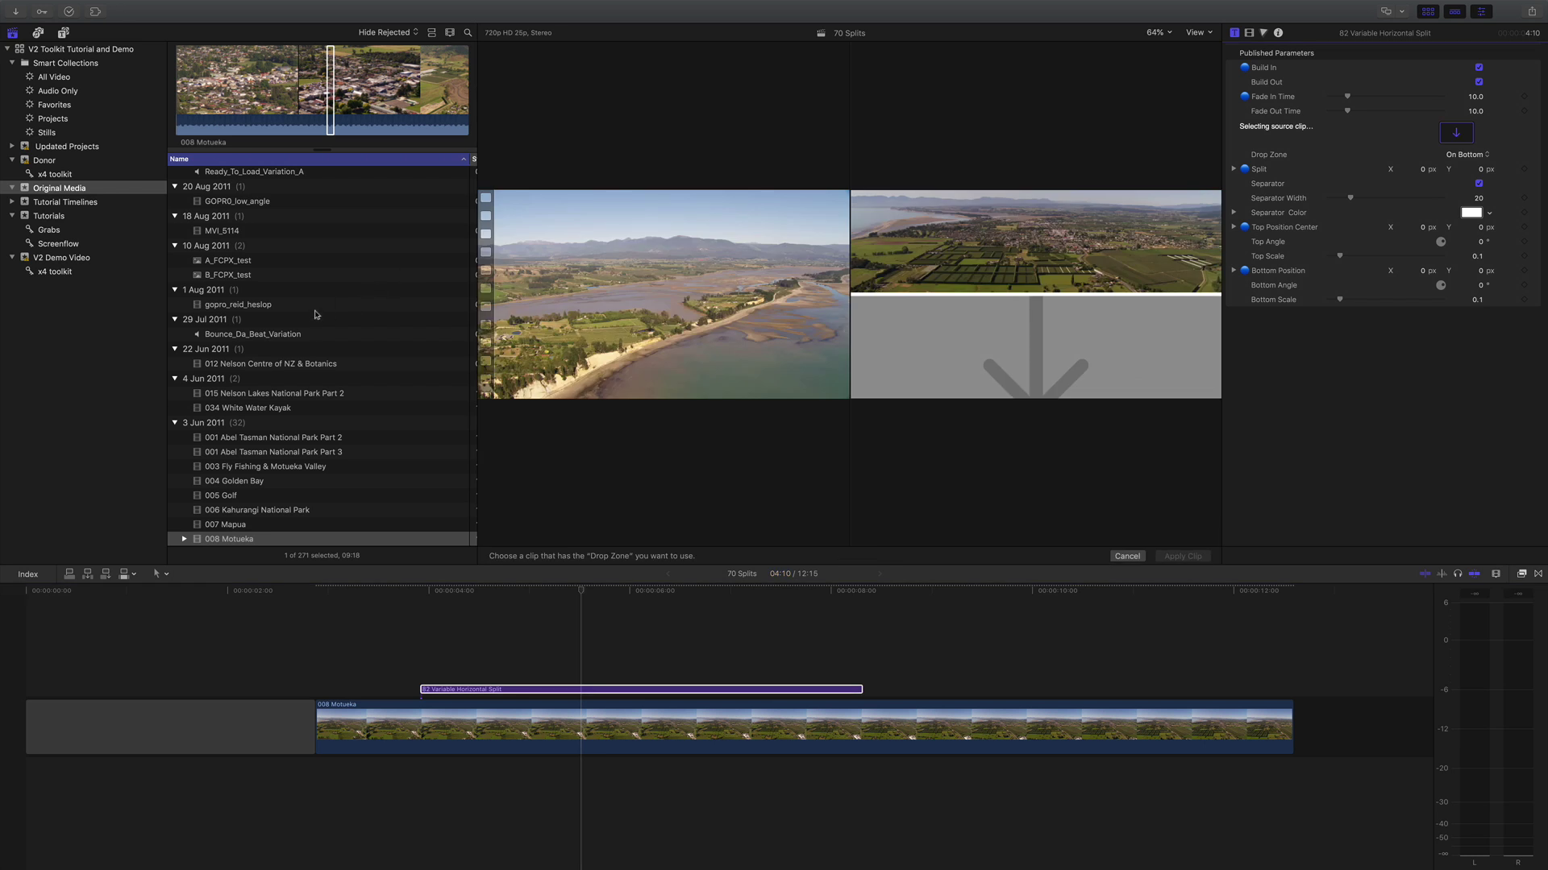
{"action": "scroll", "coordinate": [315, 314], "scroll_direction": "down", "scroll_amount": 1}
{"action": "scroll", "coordinate": [315, 315], "scroll_direction": "down", "scroll_amount": 5}
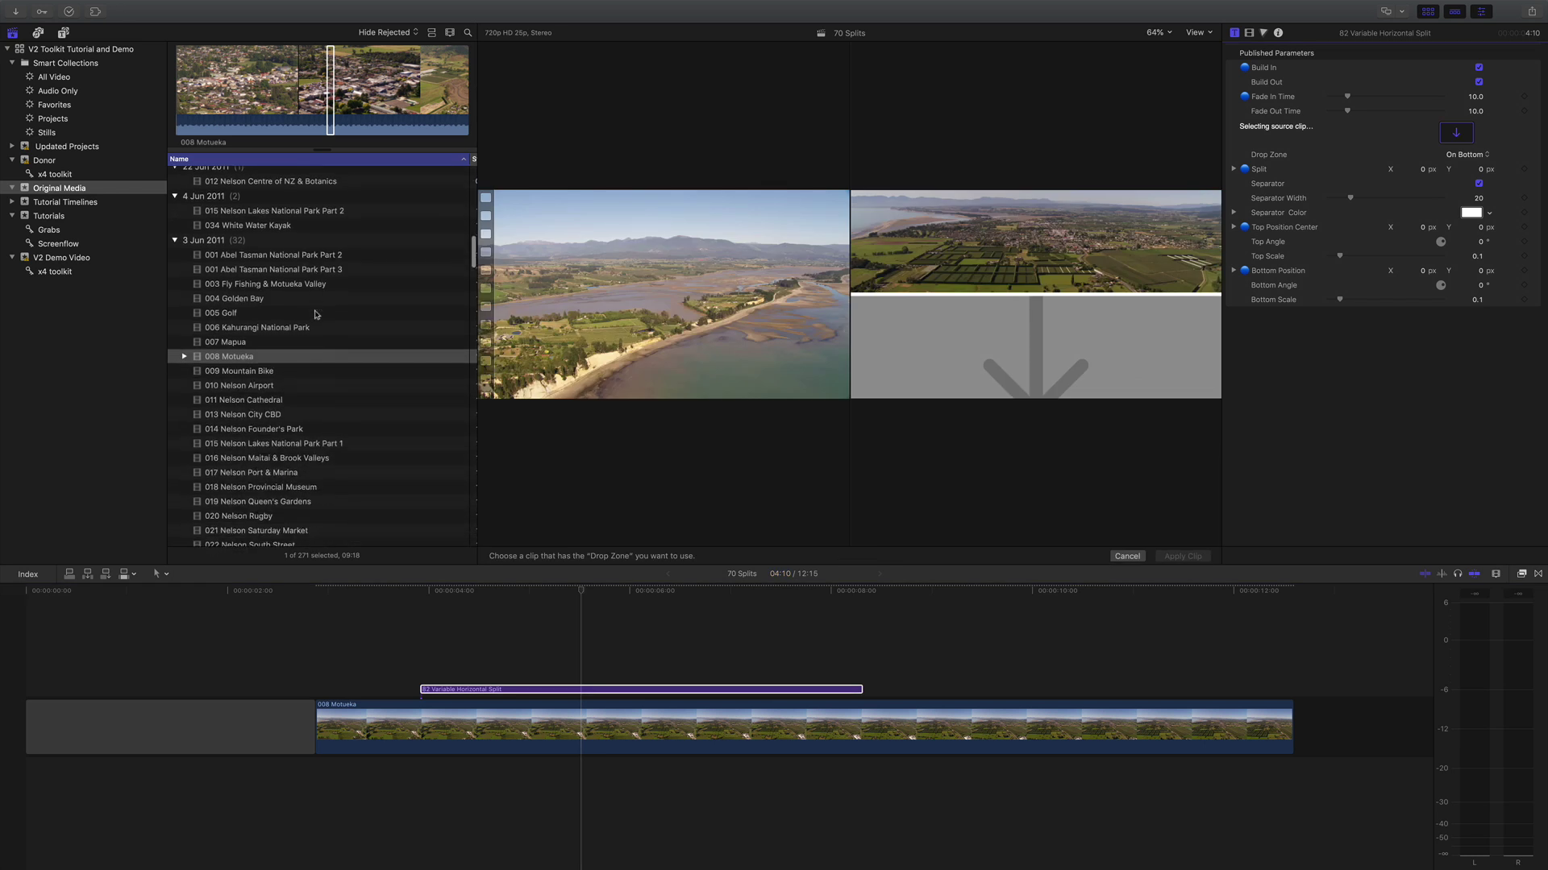
{"action": "left_click", "coordinate": [266, 372]}
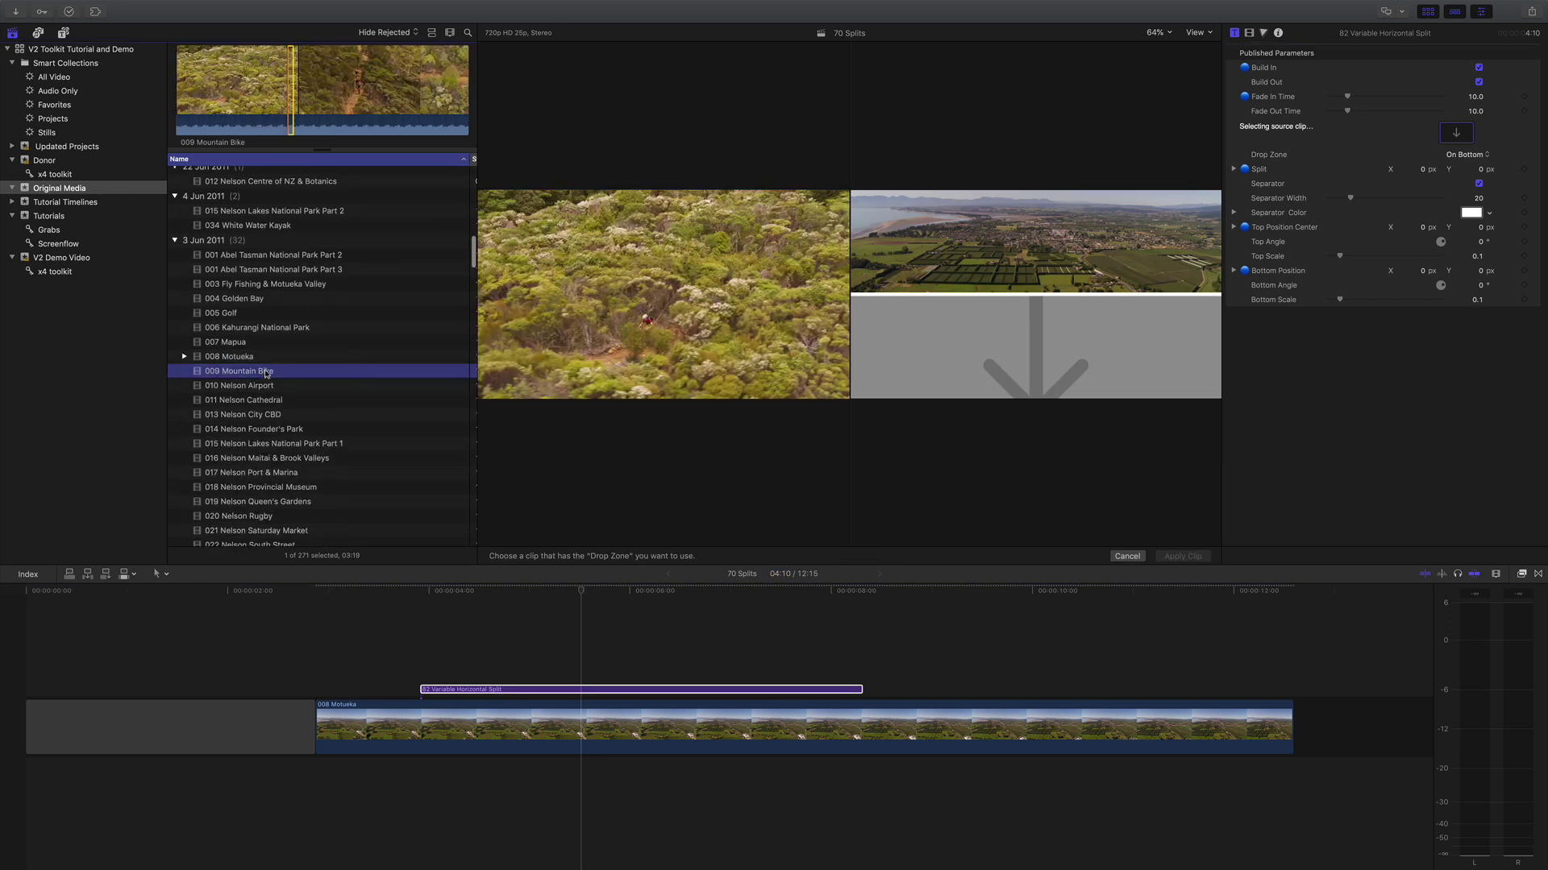
{"action": "left_click", "coordinate": [285, 116]}
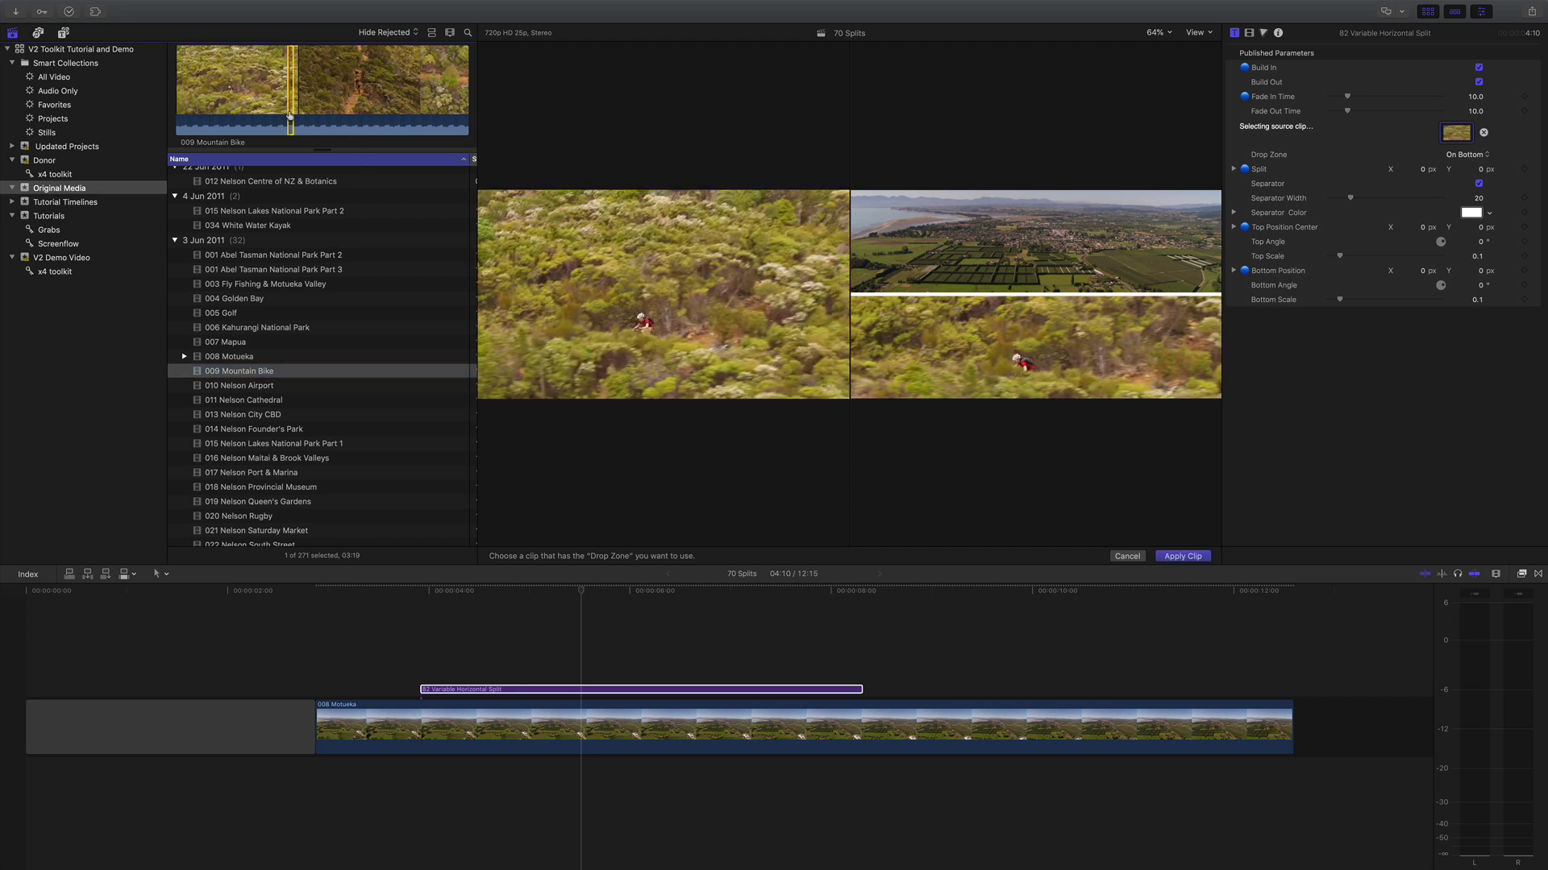
{"action": "left_click", "coordinate": [1183, 557]}
{"action": "left_click", "coordinate": [483, 690]}
{"action": "left_click", "coordinate": [392, 592]}
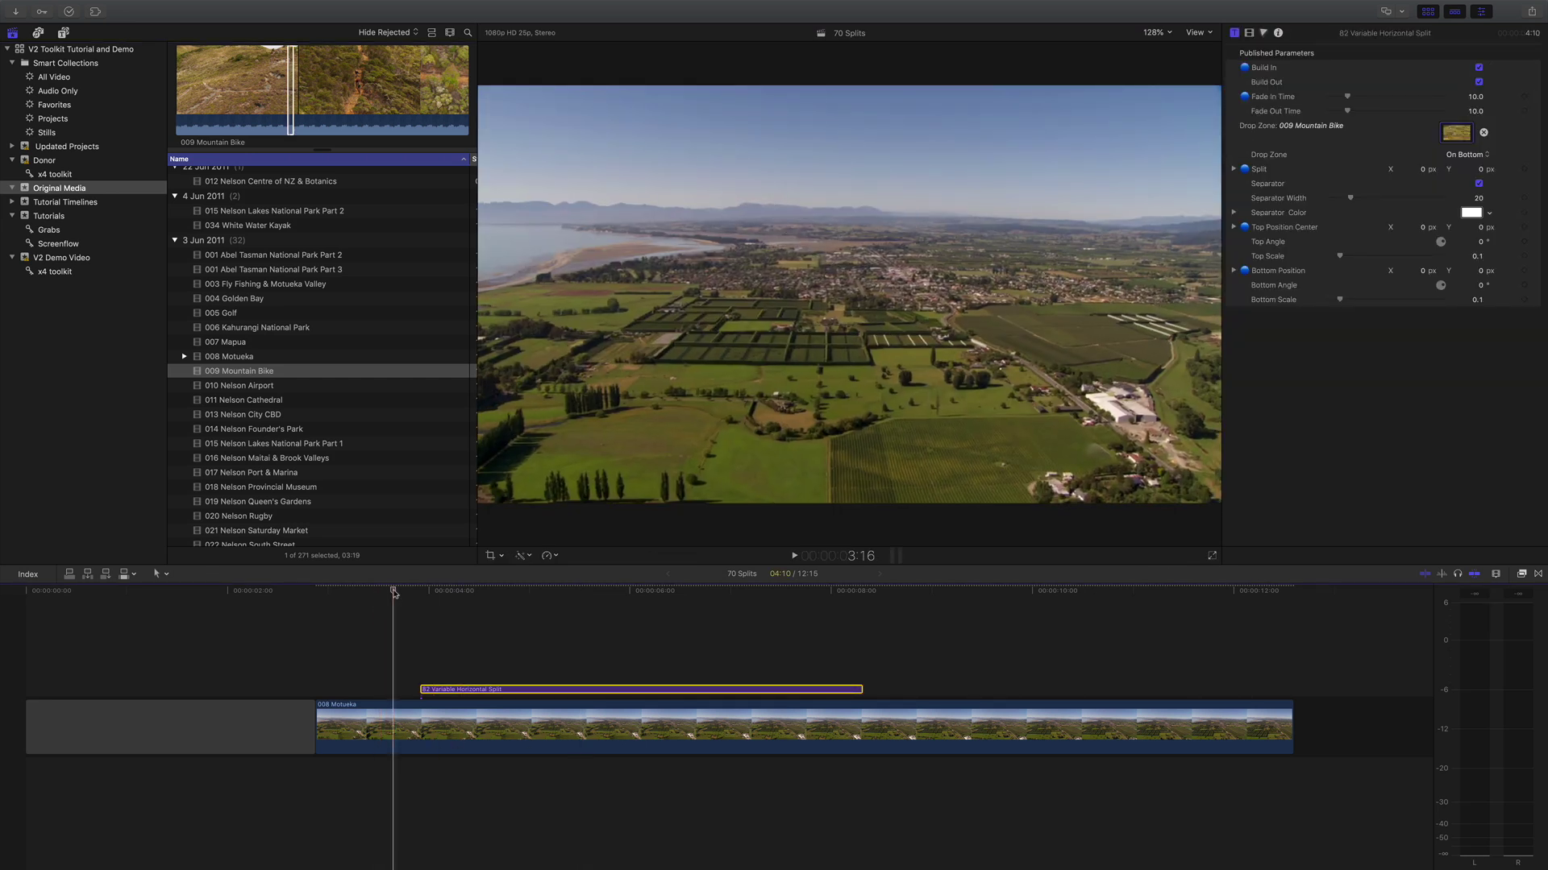
Step: Play the aerial-over-mountain-biker split twice, then park on a frame inside it
{"action": "key", "text": "space"}
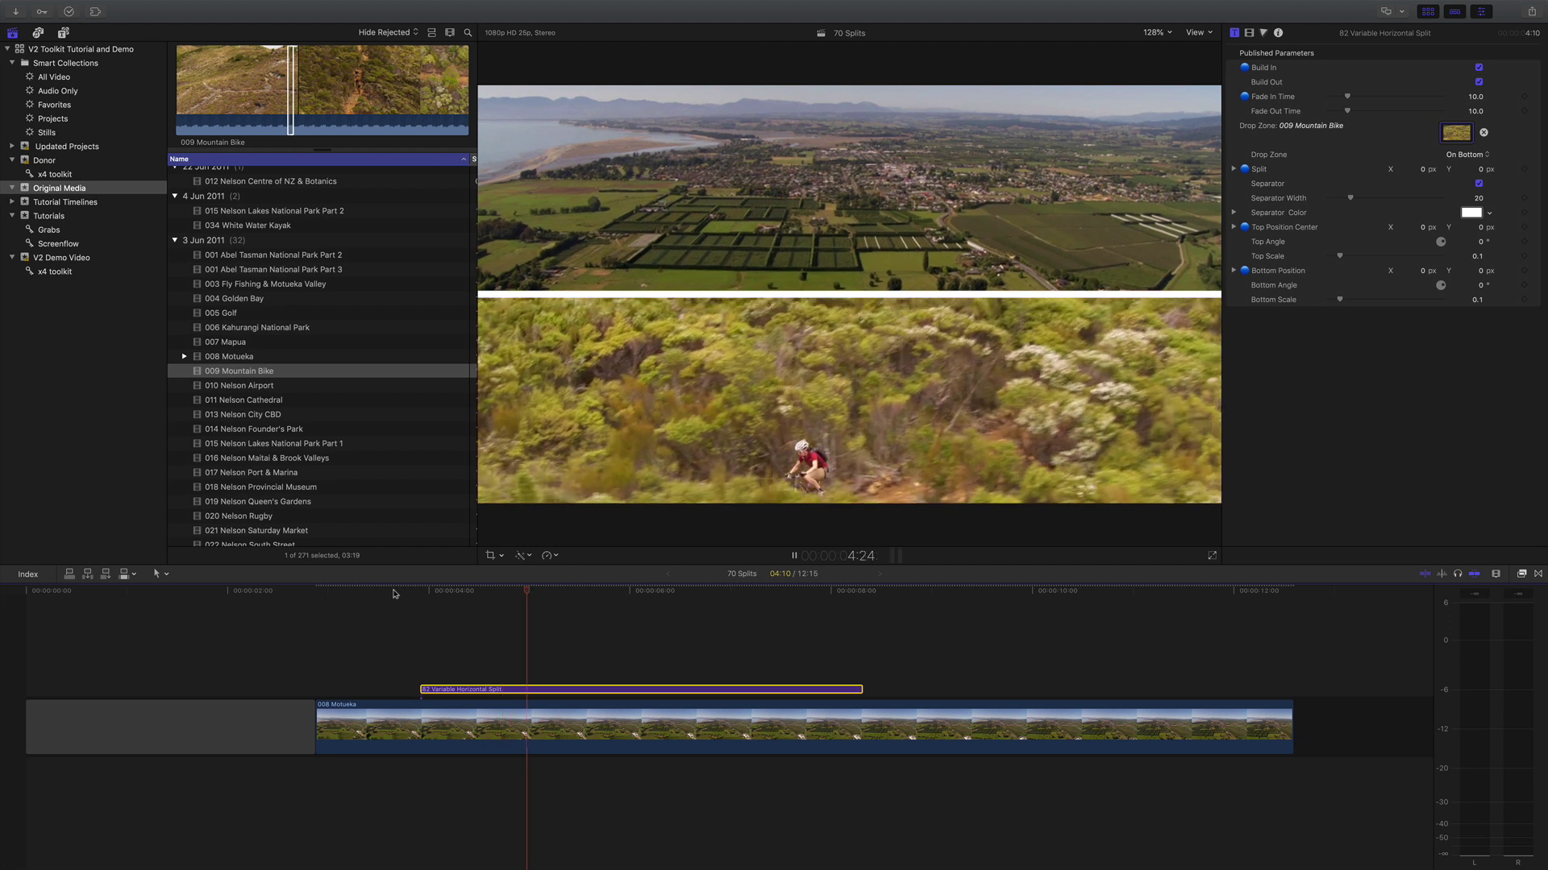
{"action": "key", "text": "space"}
{"action": "mouse_move", "coordinate": [593, 593]}
{"action": "left_mouse_down"}
{"action": "mouse_move", "coordinate": [554, 593]}
{"action": "mouse_move", "coordinate": [577, 595]}
{"action": "left_mouse_up"}
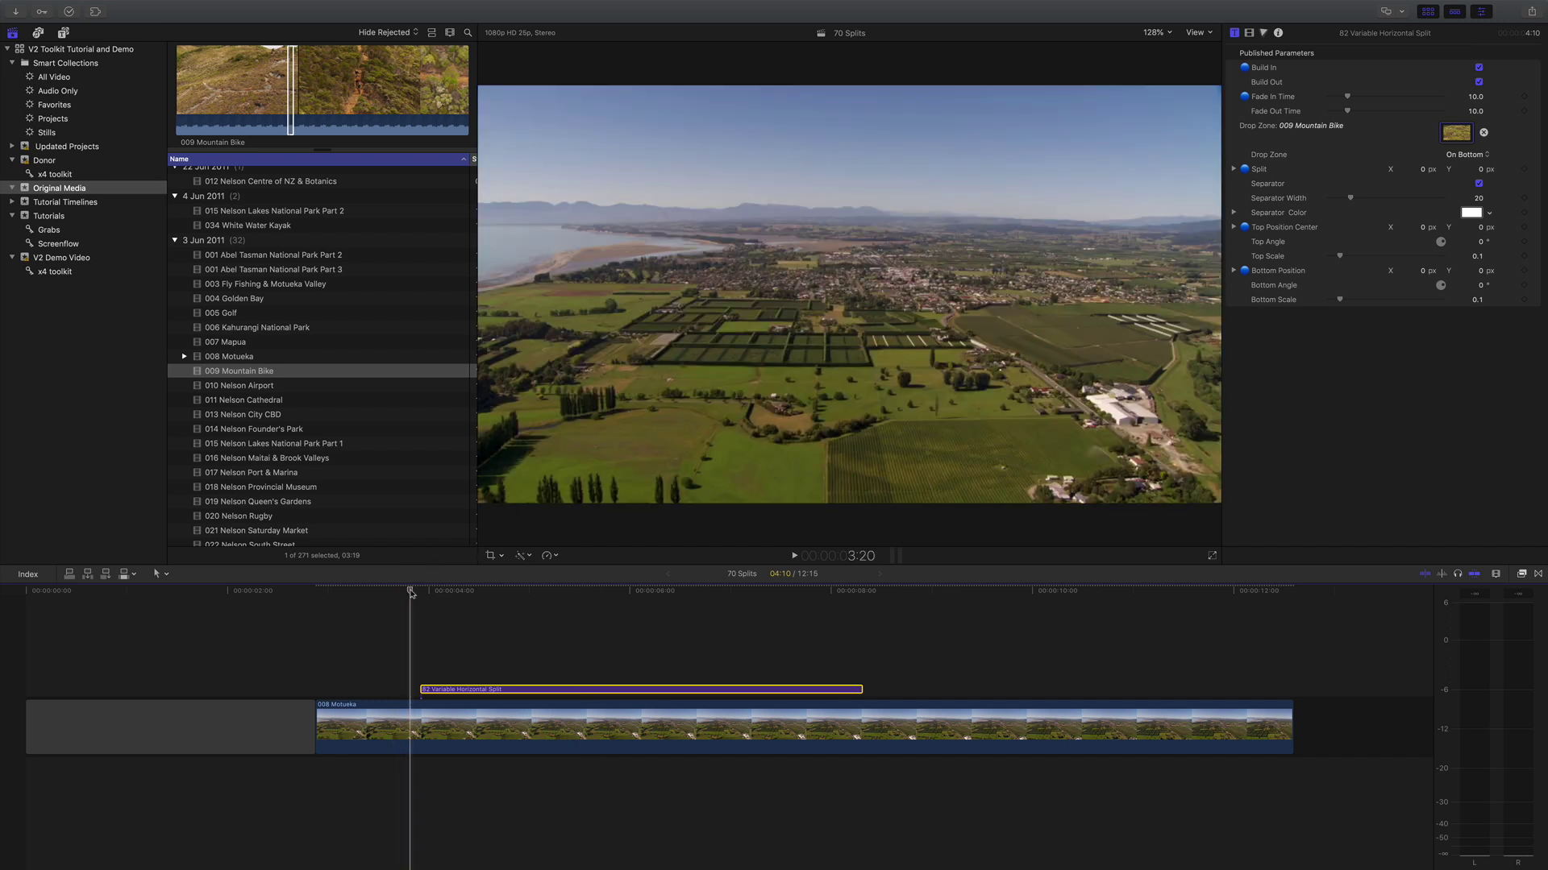
{"action": "key", "text": "space"}
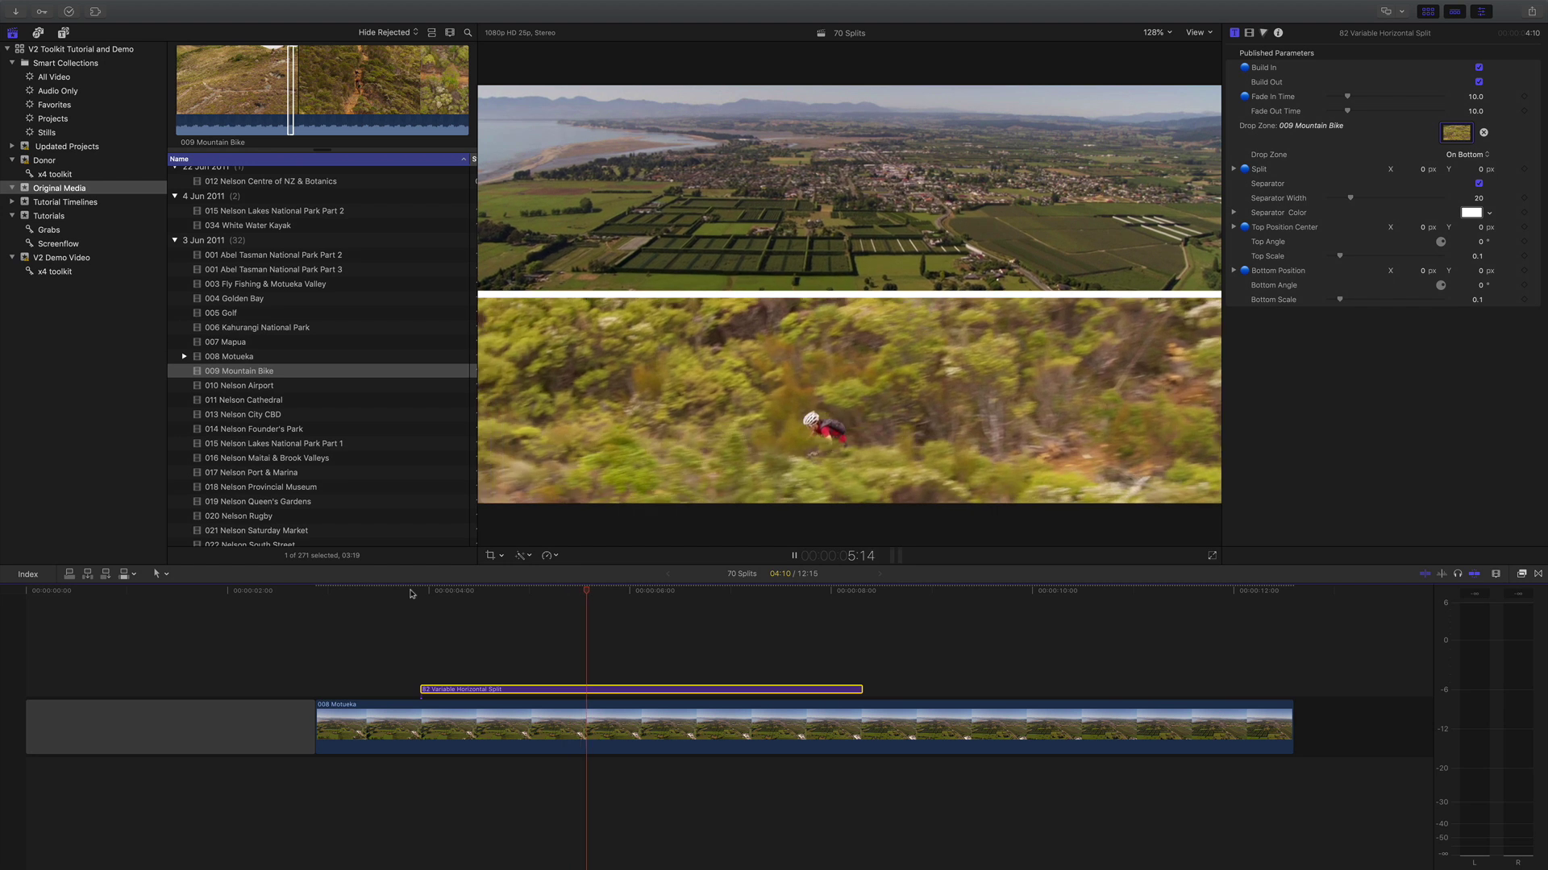
{"action": "key", "text": "space"}
{"action": "mouse_move", "coordinate": [612, 592]}
{"action": "left_mouse_down"}
{"action": "mouse_move", "coordinate": [645, 592]}
{"action": "mouse_move", "coordinate": [612, 593]}
{"action": "mouse_move", "coordinate": [626, 595]}
{"action": "left_mouse_up"}
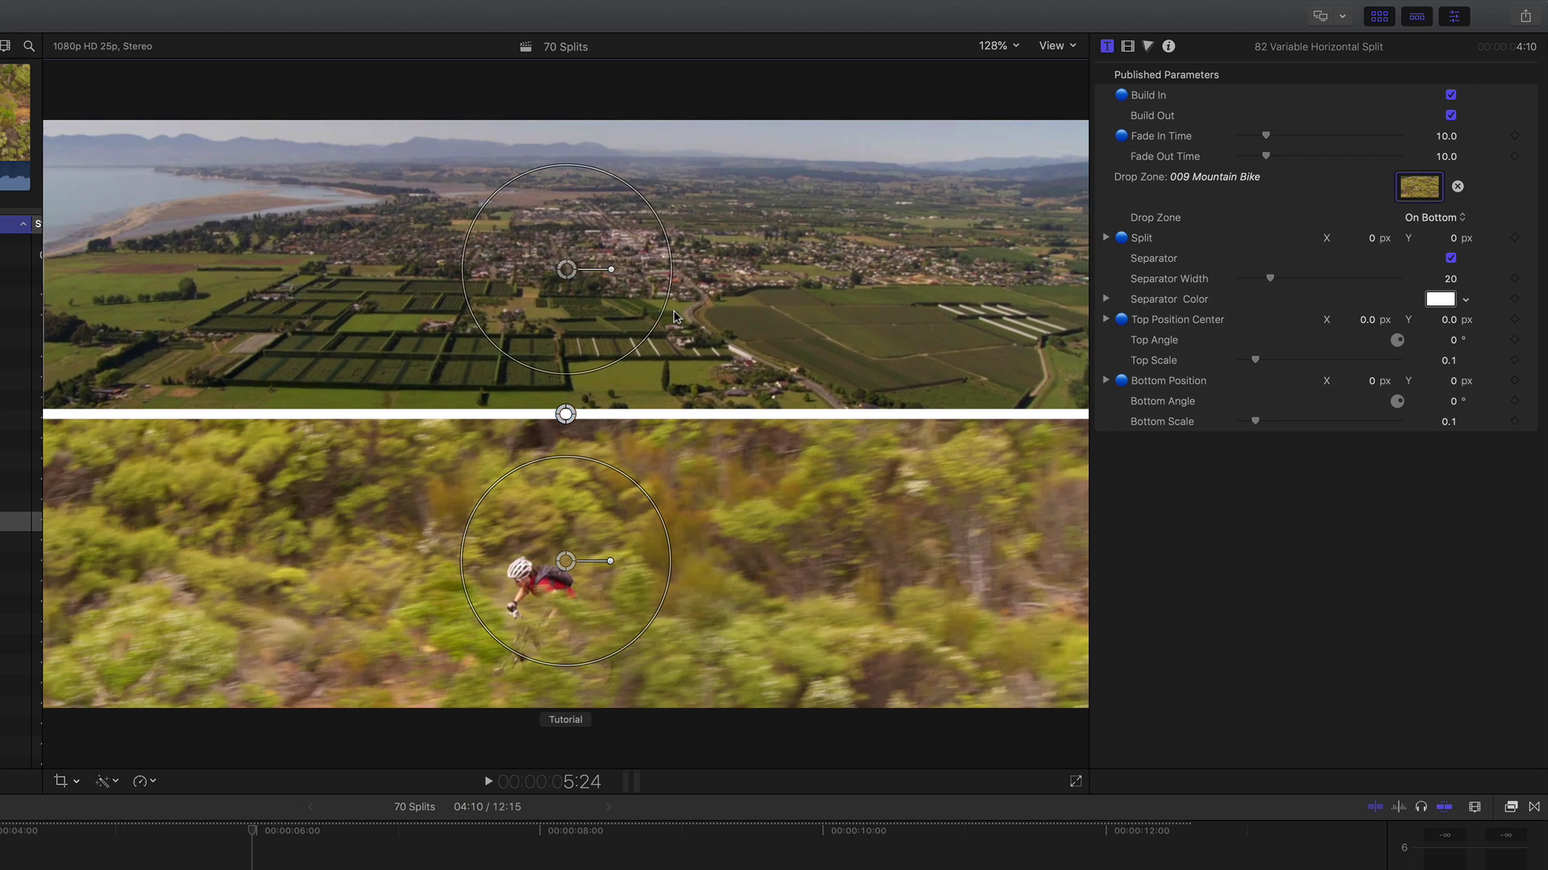
Step: Enlarge the top image; nudge, enlarge and tilt the bottom image about 2°; adjust the split line
{"action": "left_click_drag", "start_coordinate": [660, 313], "coordinate": [679, 316]}
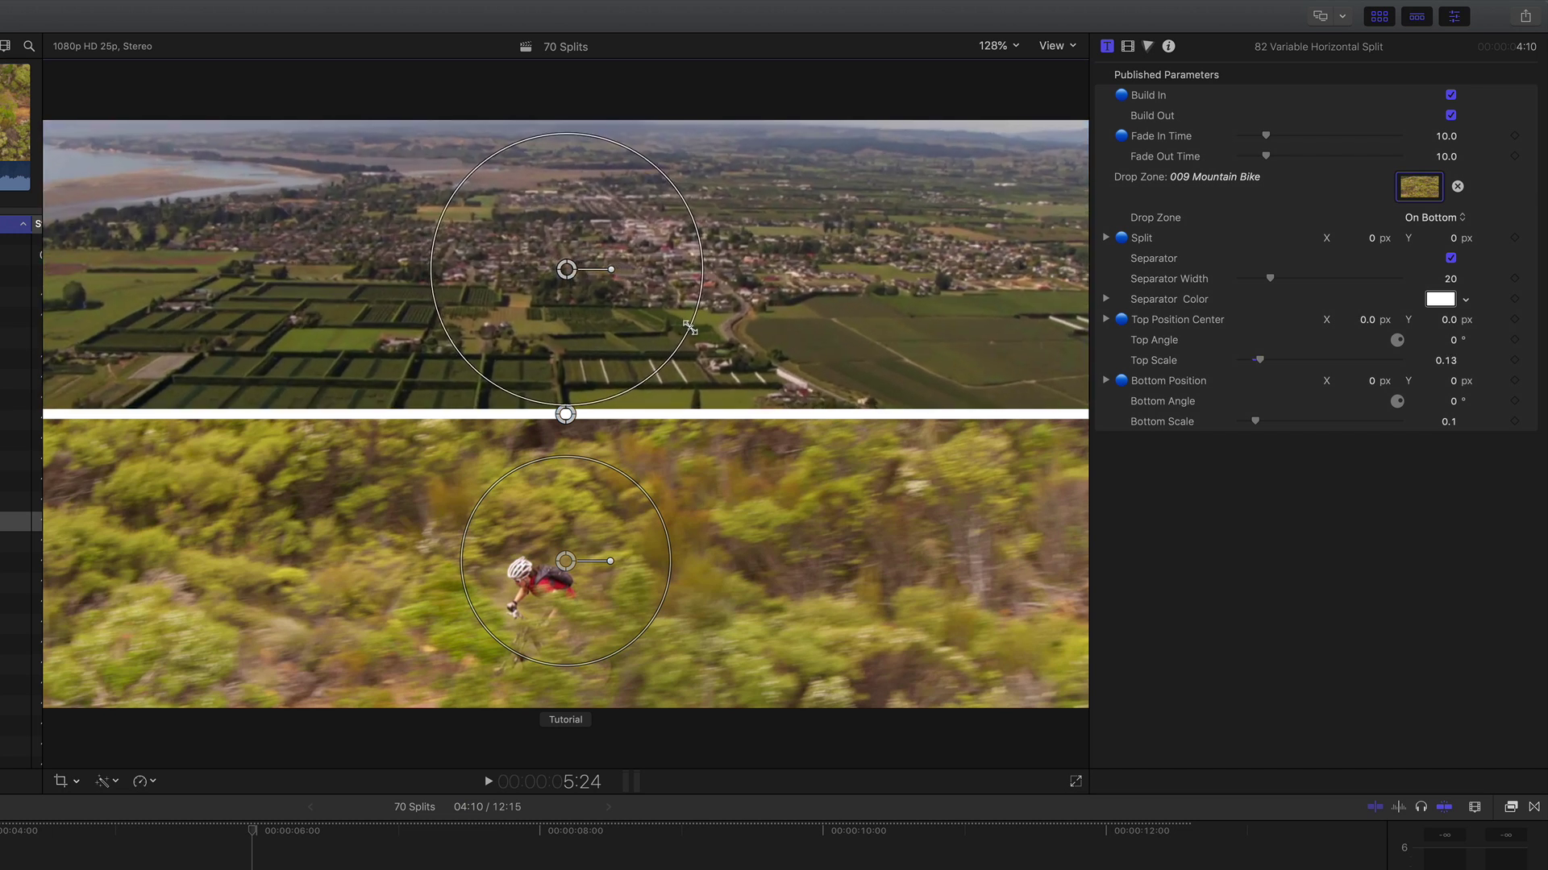
{"action": "left_click_drag", "start_coordinate": [568, 576], "coordinate": [567, 555]}
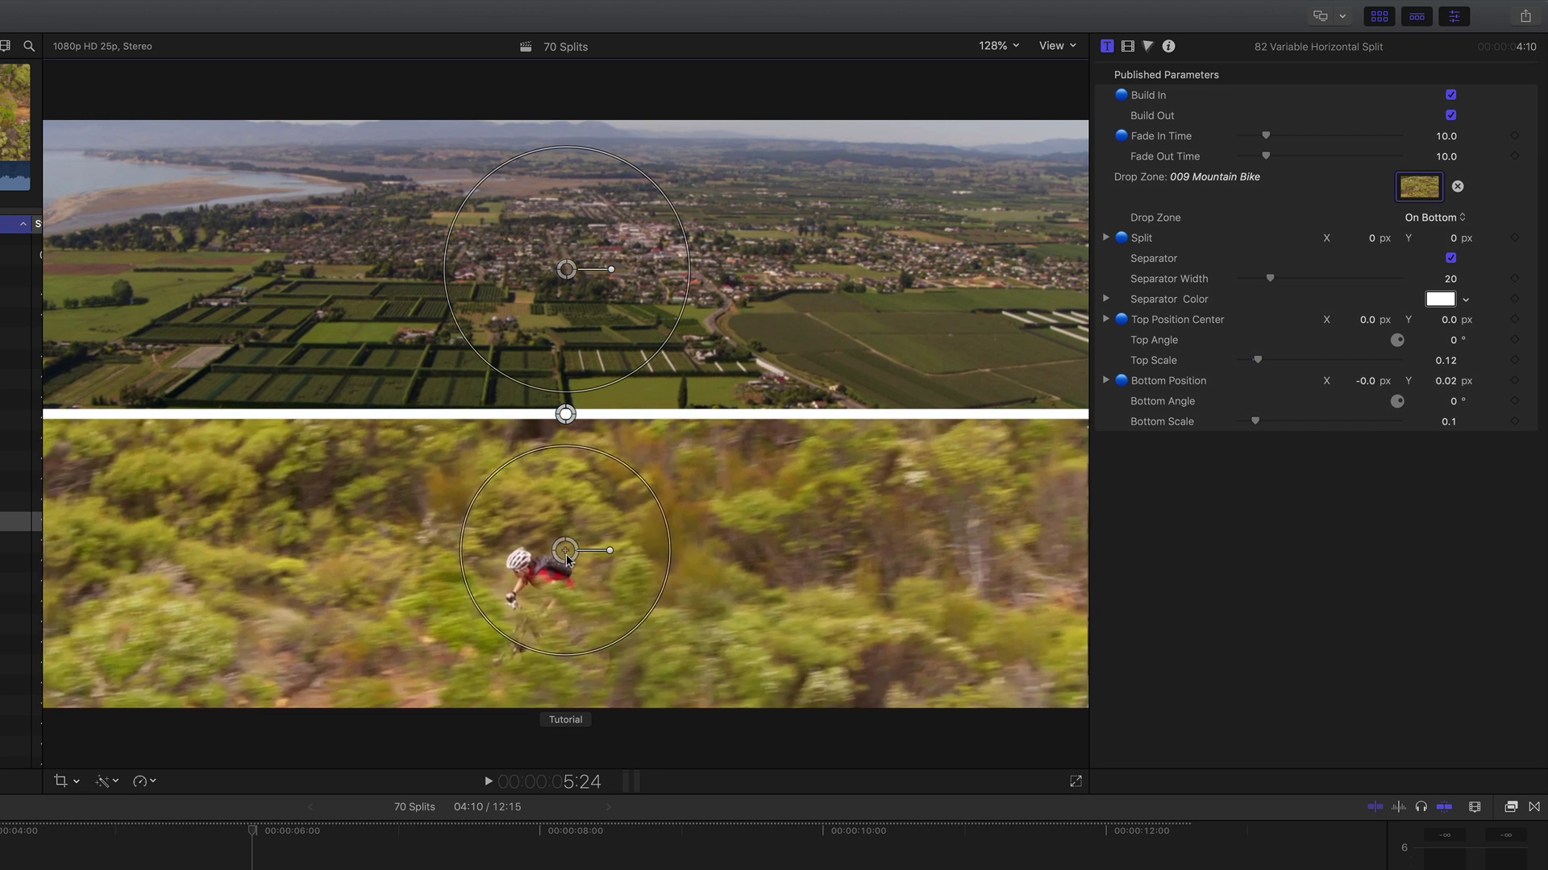
{"action": "left_click_drag", "start_coordinate": [656, 611], "coordinate": [662, 614]}
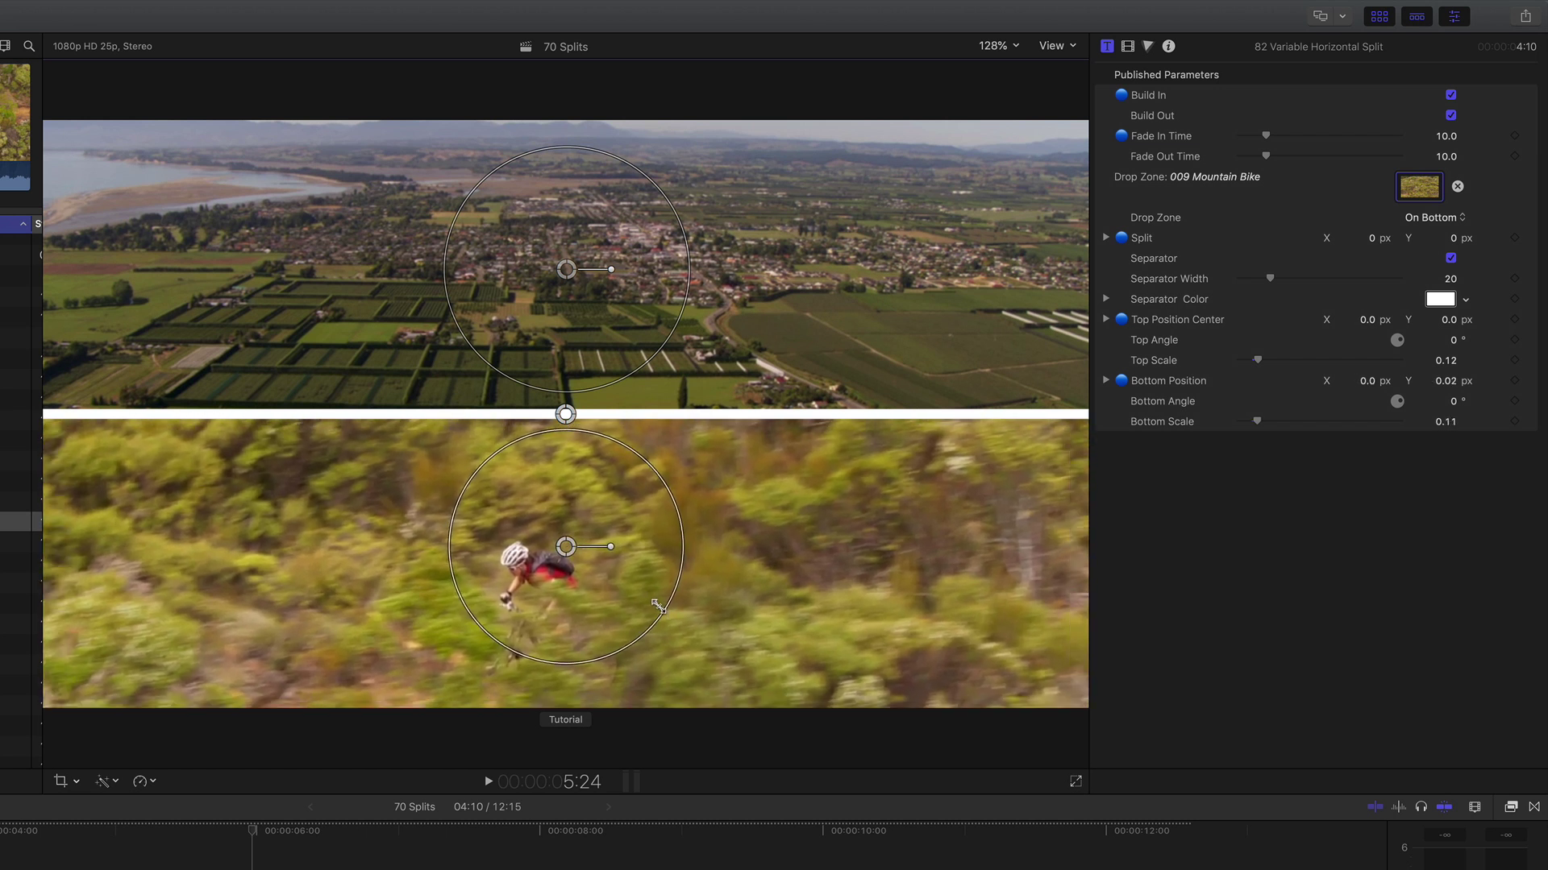
{"action": "left_click_drag", "start_coordinate": [611, 548], "coordinate": [615, 542]}
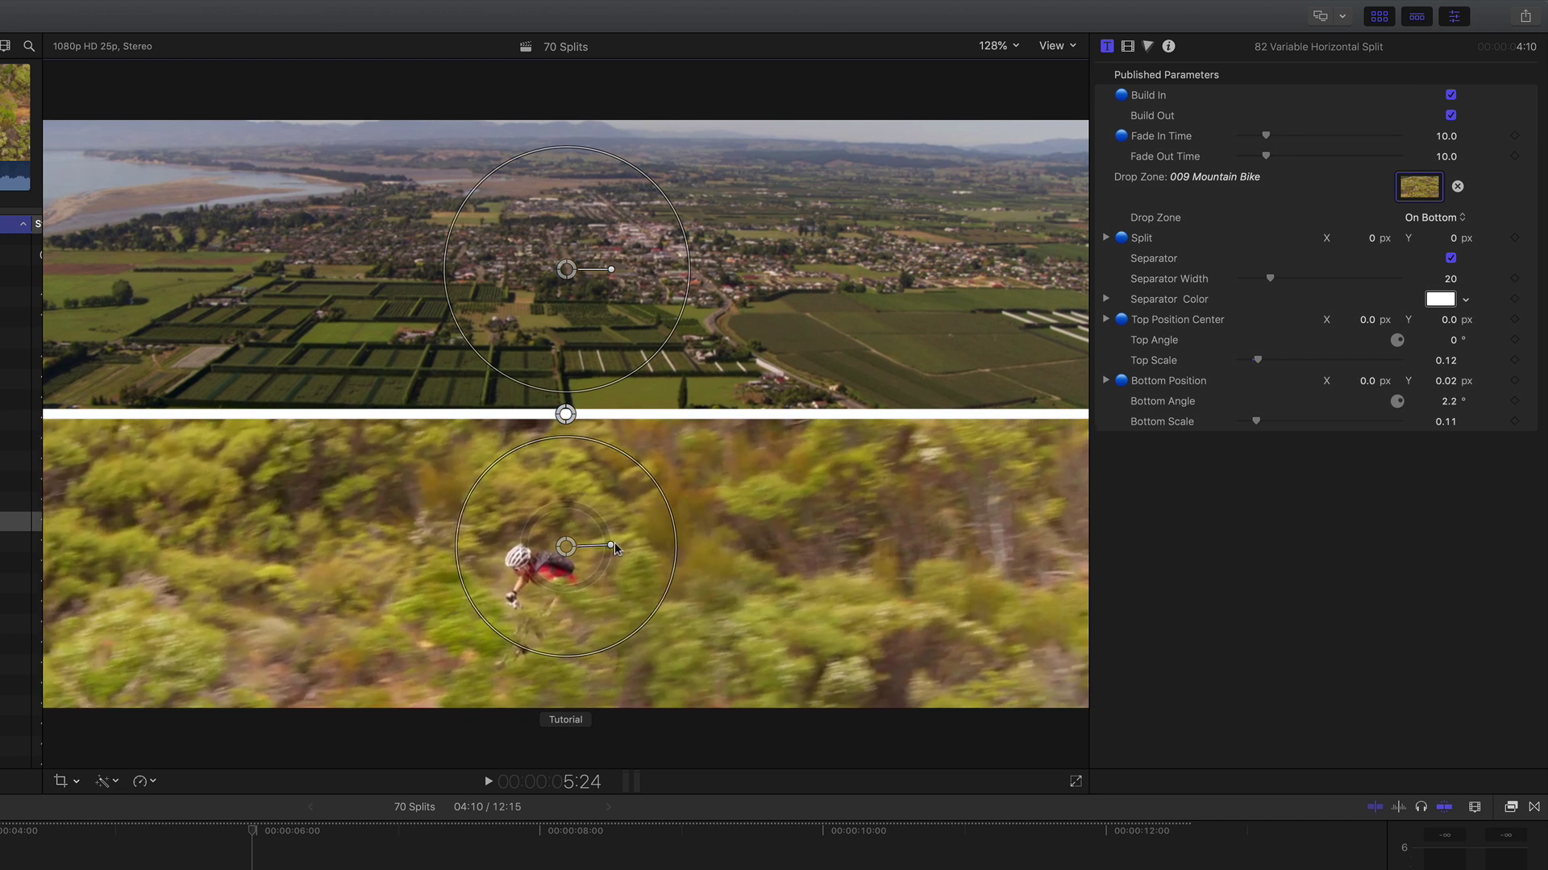
{"action": "mouse_move", "coordinate": [567, 418]}
{"action": "left_mouse_down"}
{"action": "mouse_move", "coordinate": [551, 416]}
{"action": "mouse_move", "coordinate": [567, 414]}
{"action": "mouse_move", "coordinate": [565, 596]}
{"action": "mouse_move", "coordinate": [565, 415]}
{"action": "left_mouse_up"}
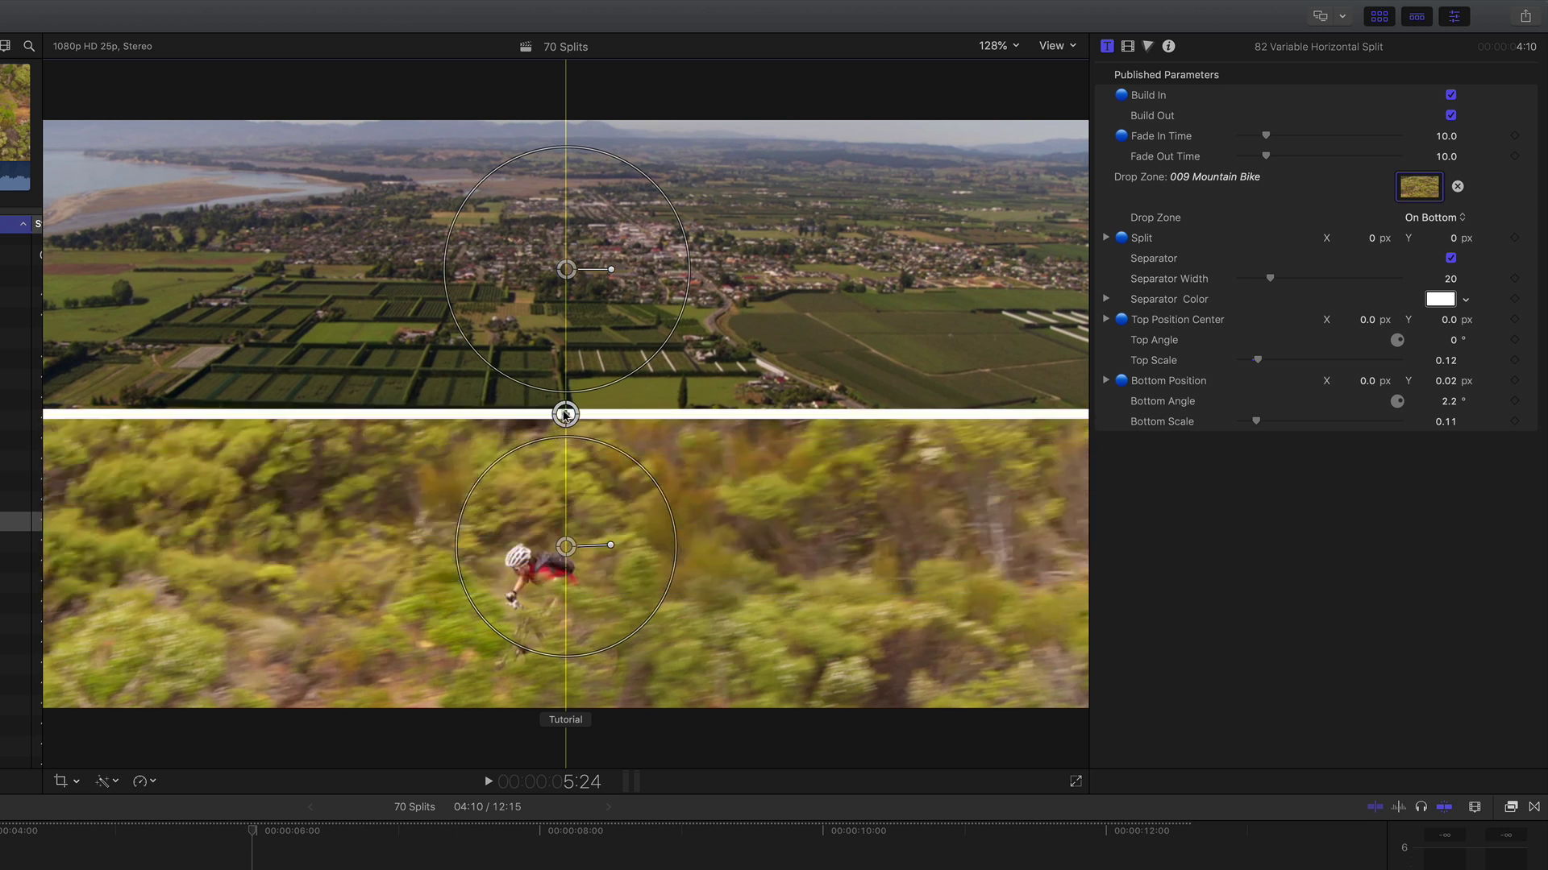
Step: Thin the separator to 17 and keep it white after trying brown
{"action": "left_click_drag", "start_coordinate": [1456, 282], "coordinate": [1439, 321]}
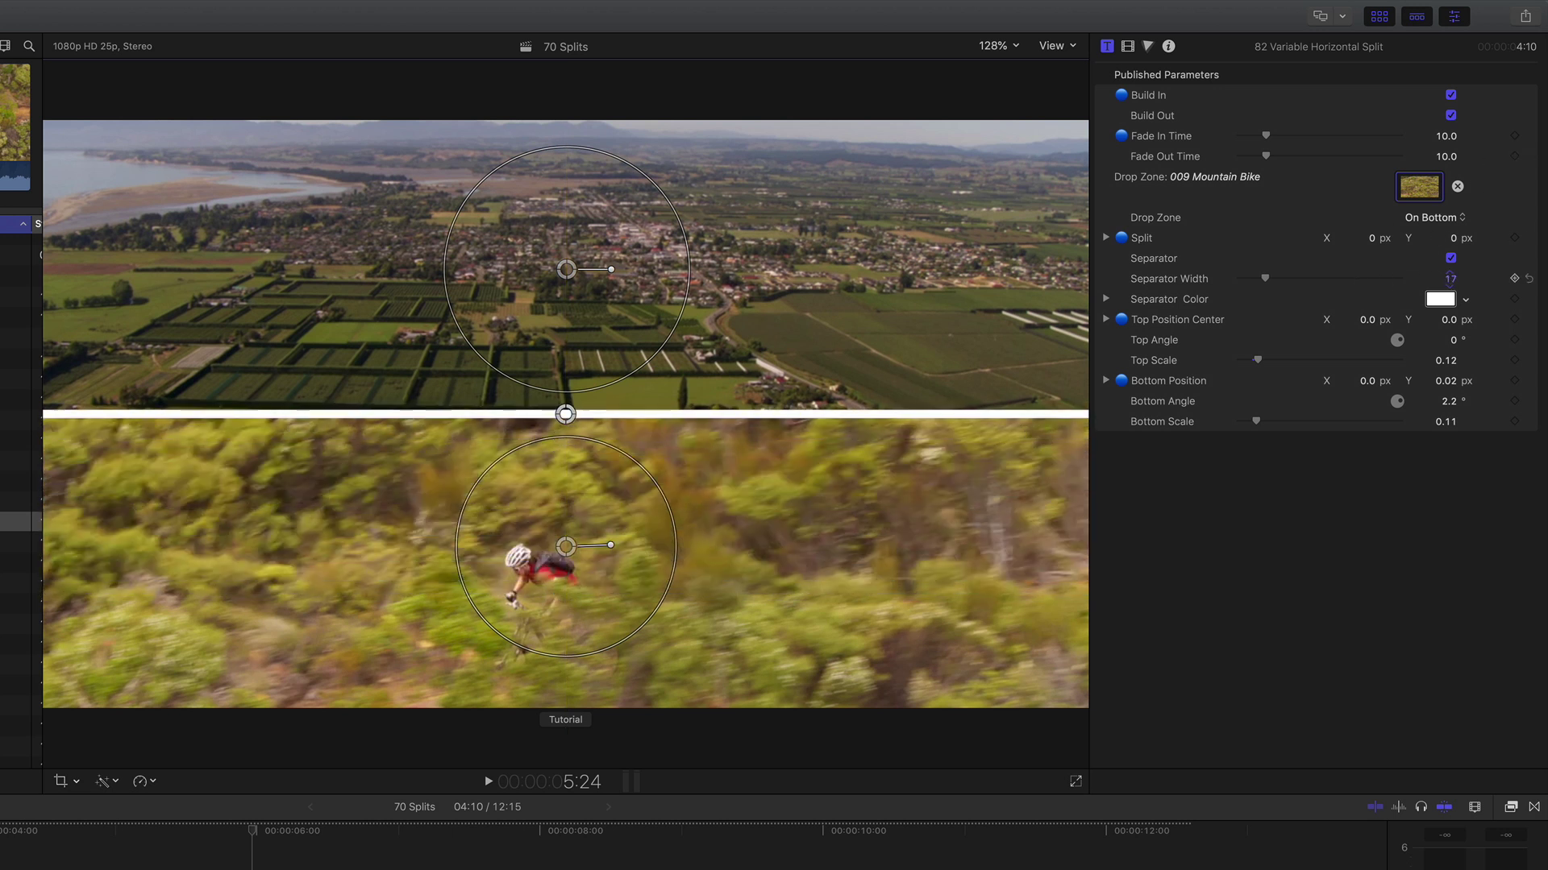
{"action": "left_click", "coordinate": [1442, 298]}
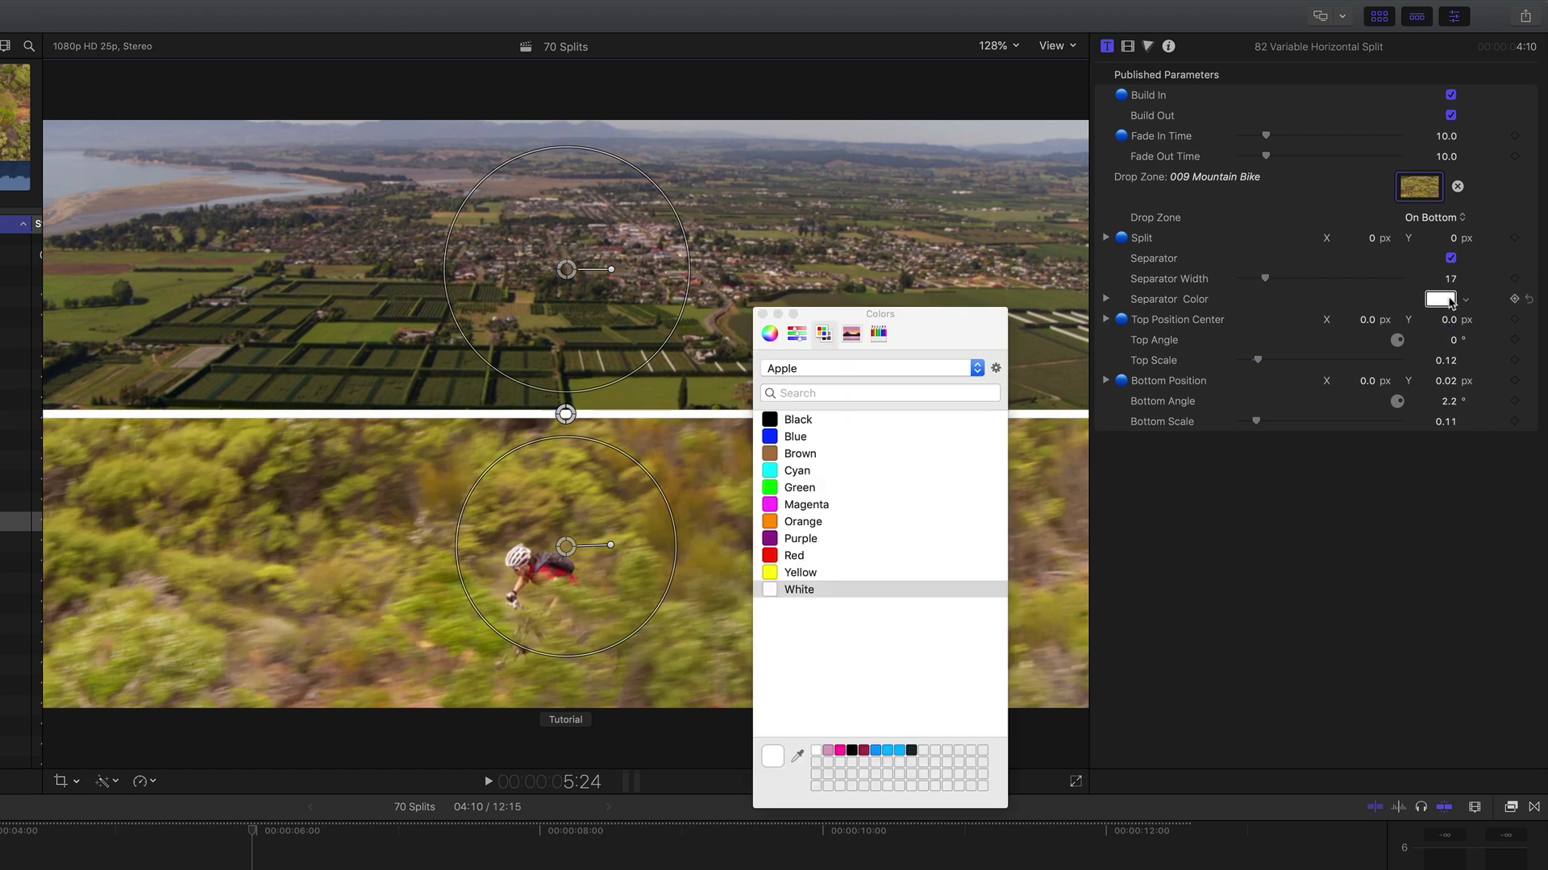
{"action": "left_click", "coordinate": [766, 457]}
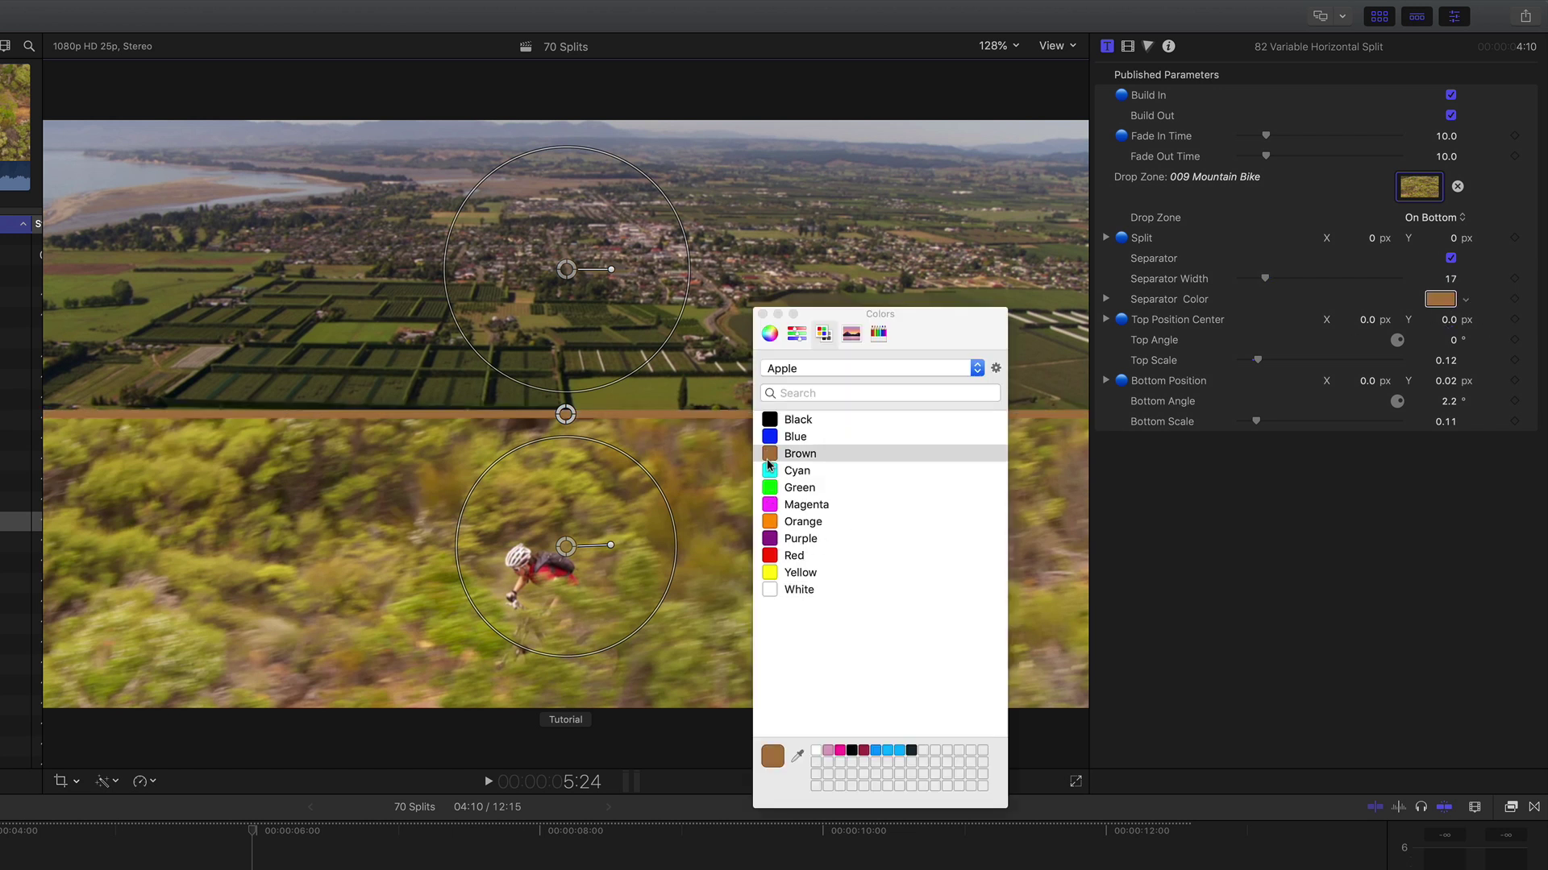
{"action": "left_click", "coordinate": [779, 591]}
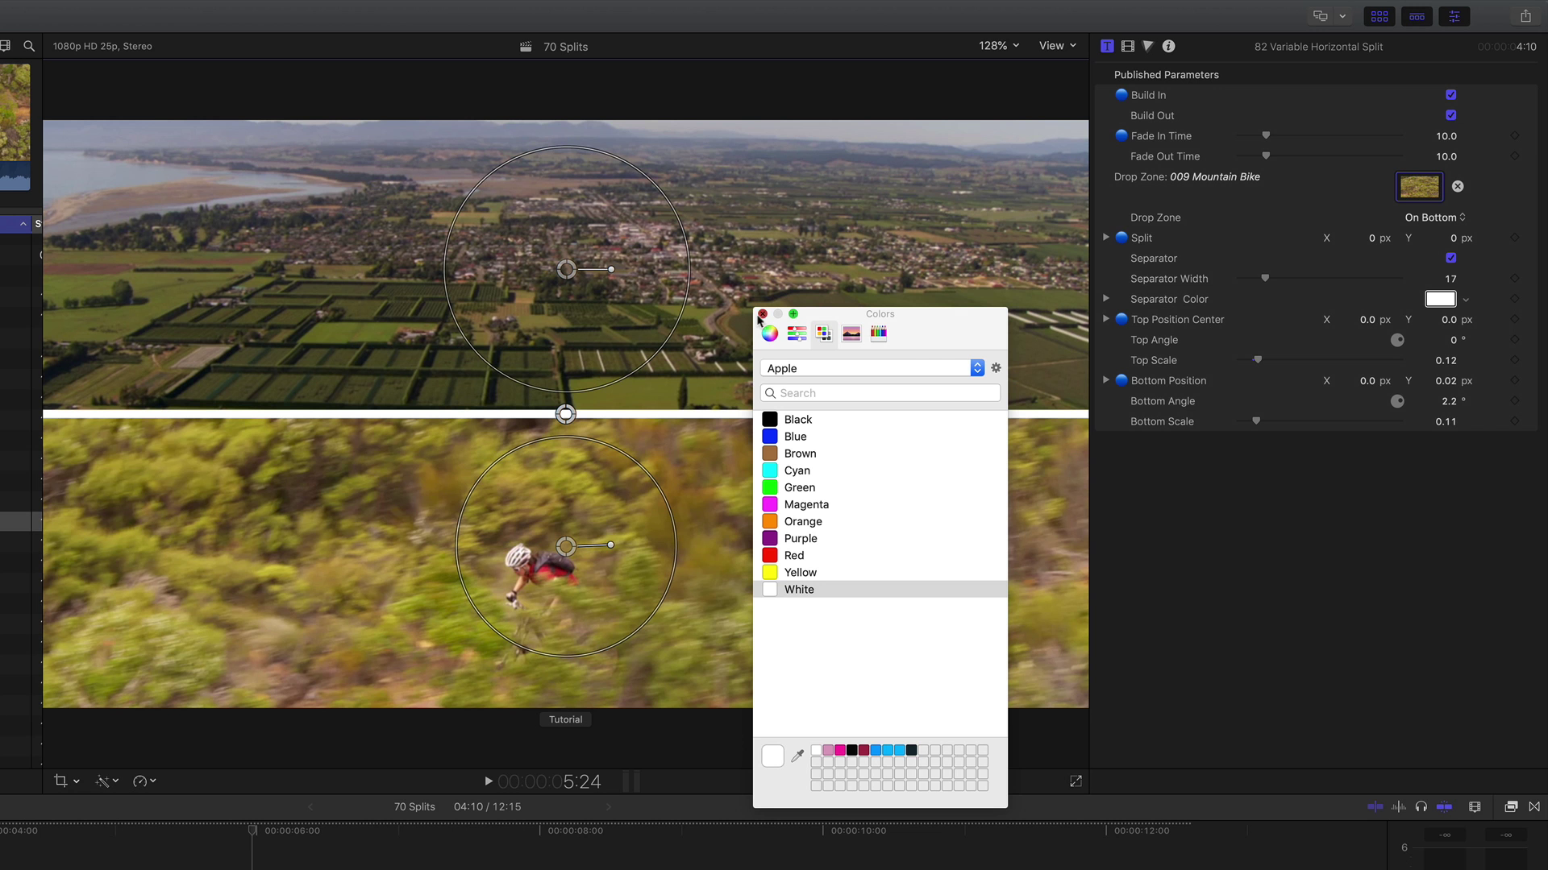
{"action": "left_click", "coordinate": [761, 314]}
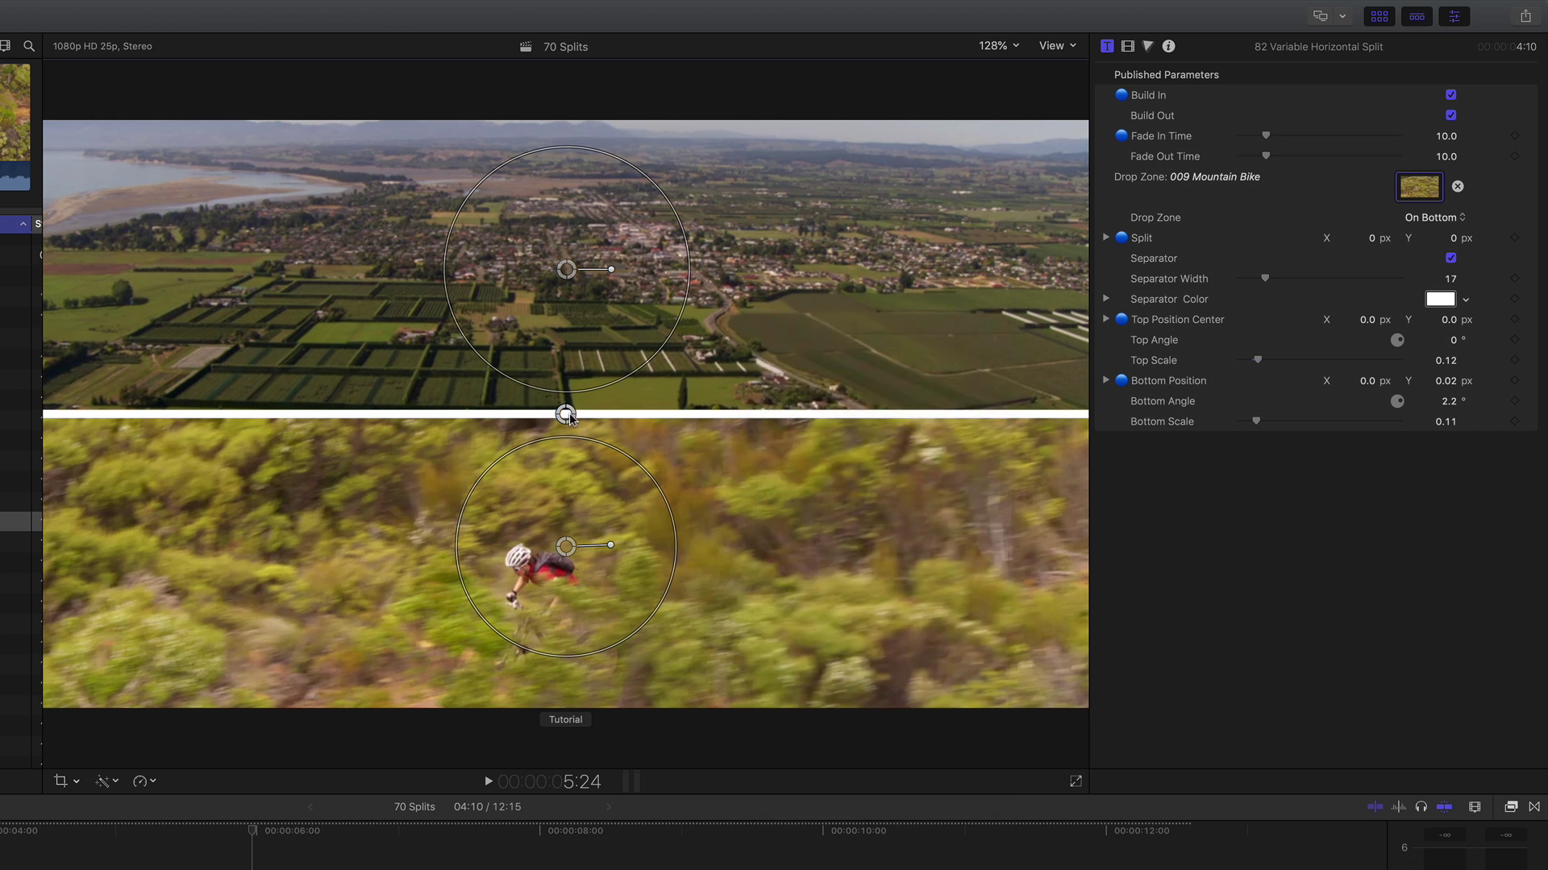
Step: Centre the split line, fine-tune the bottom image position, and play back the finished split
{"action": "left_click_drag", "start_coordinate": [566, 418], "coordinate": [566, 418]}
{"action": "left_click_drag", "start_coordinate": [702, 492], "coordinate": [705, 489]}
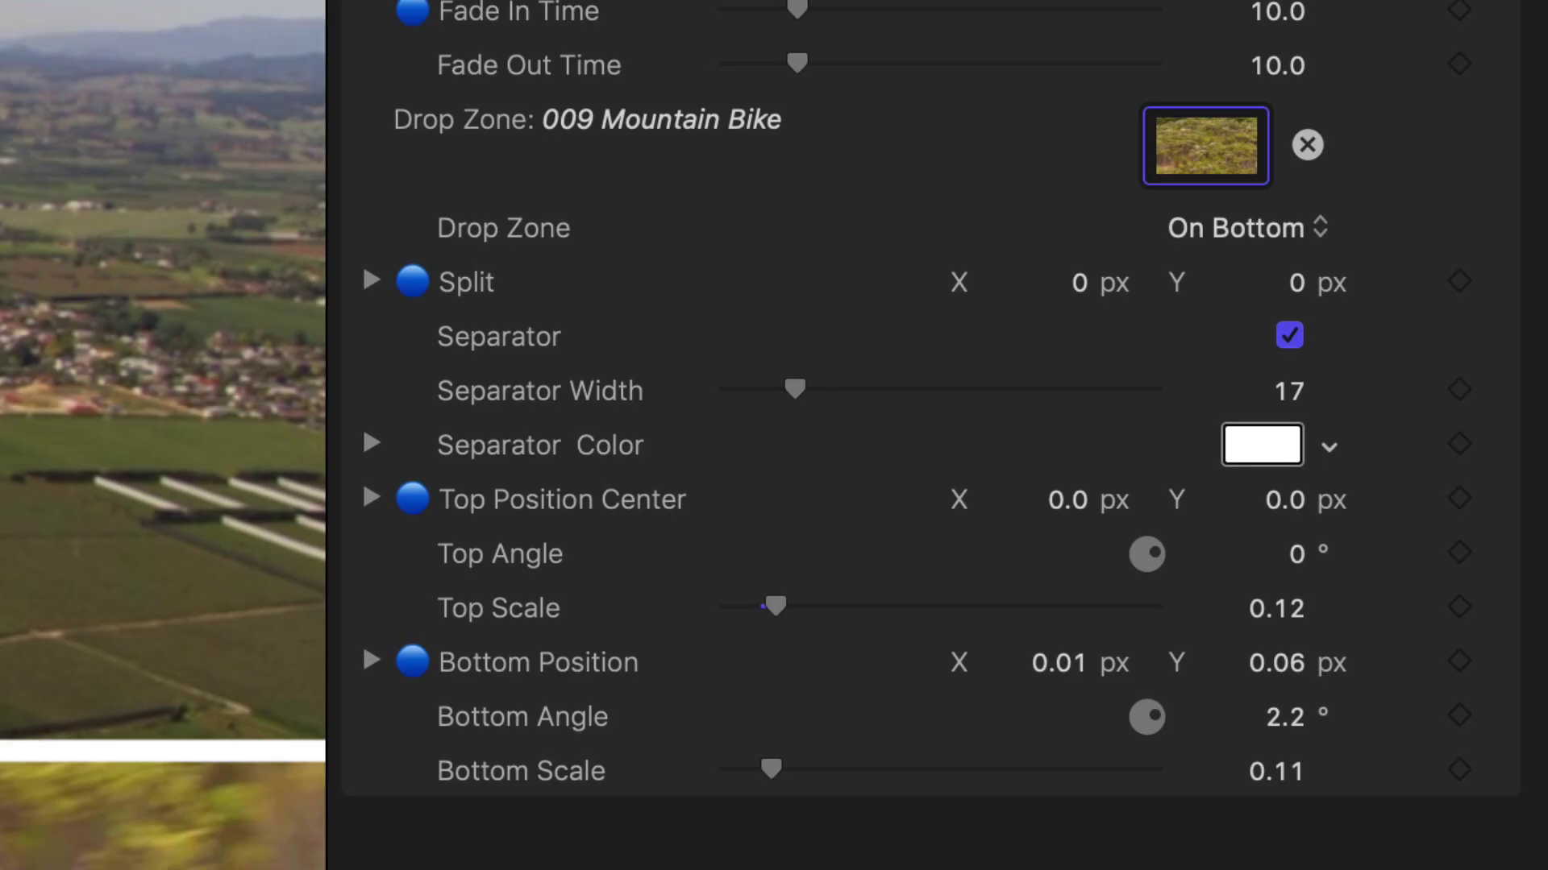
{"action": "left_click_drag", "start_coordinate": [163, 816], "coordinate": [165, 812]}
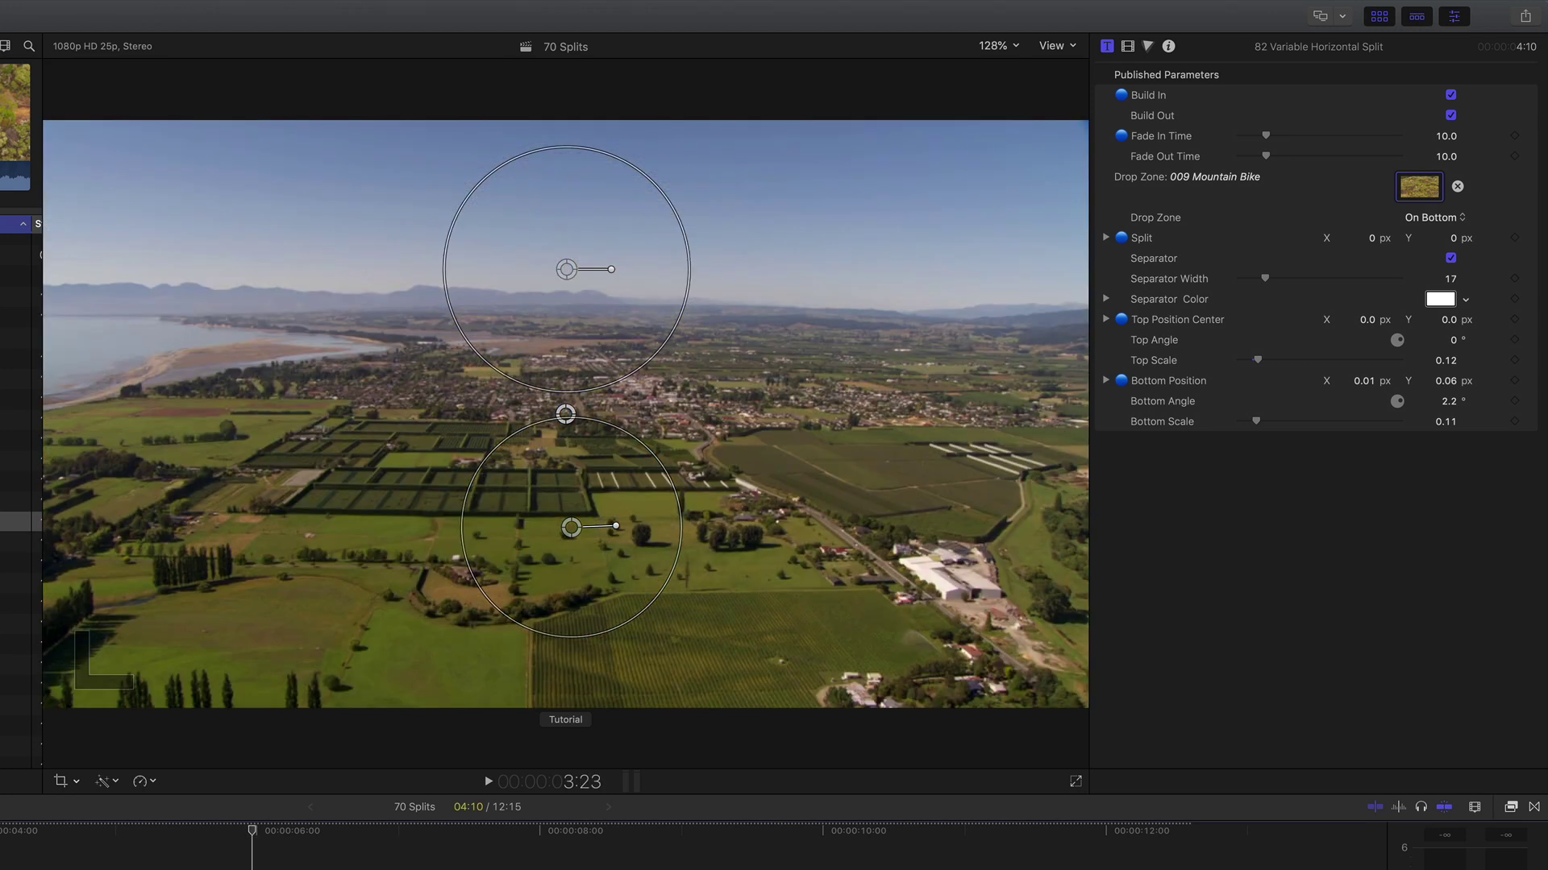
{"action": "key", "text": "space"}
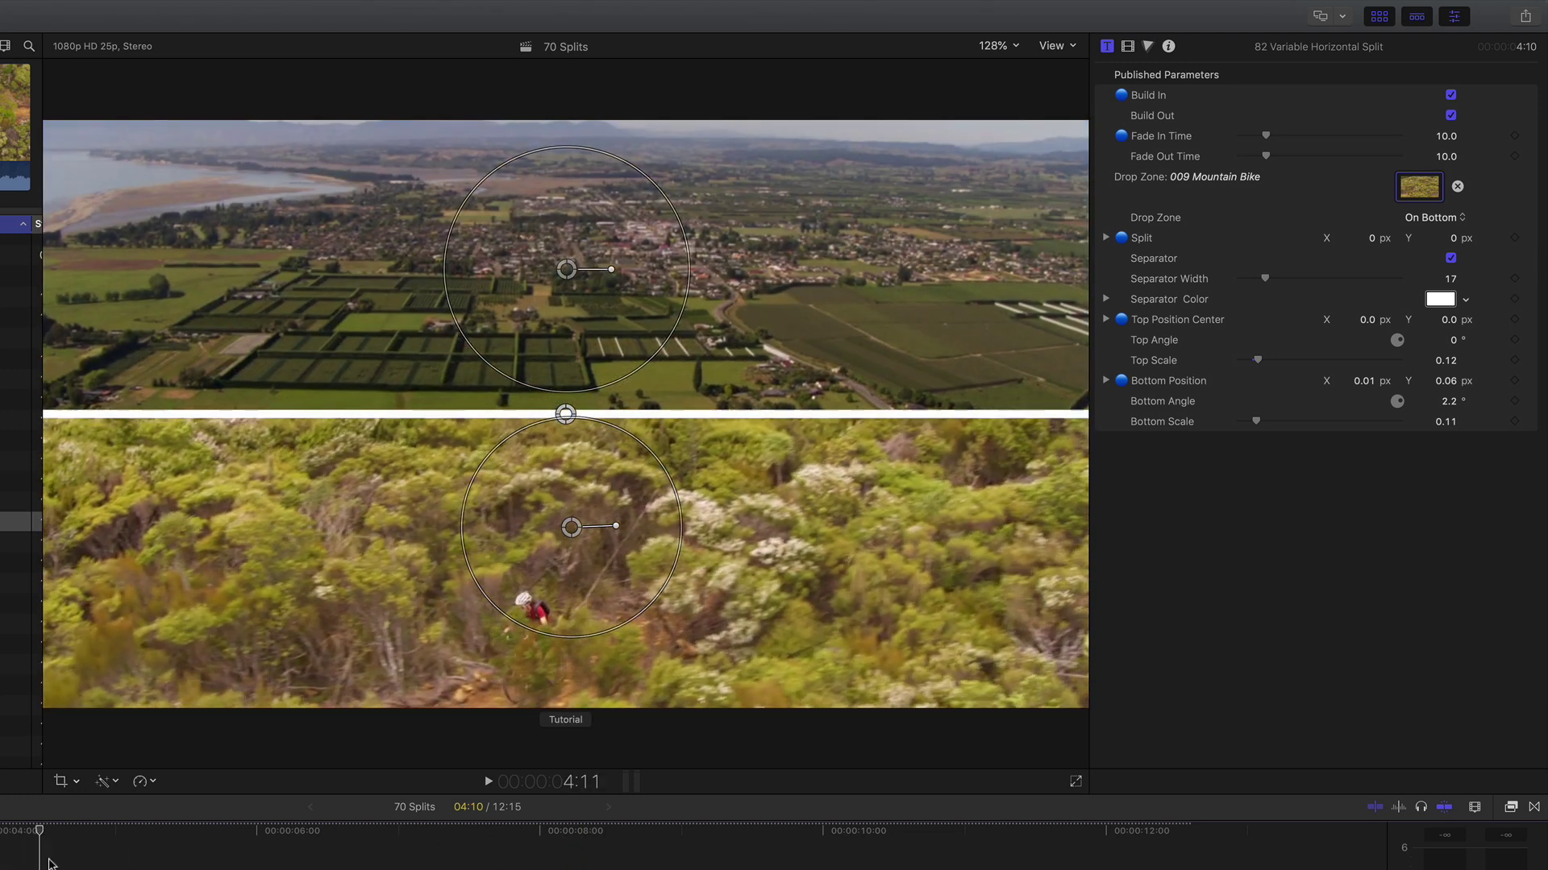
{"action": "left_click_drag", "start_coordinate": [479, 855], "coordinate": [646, 856]}
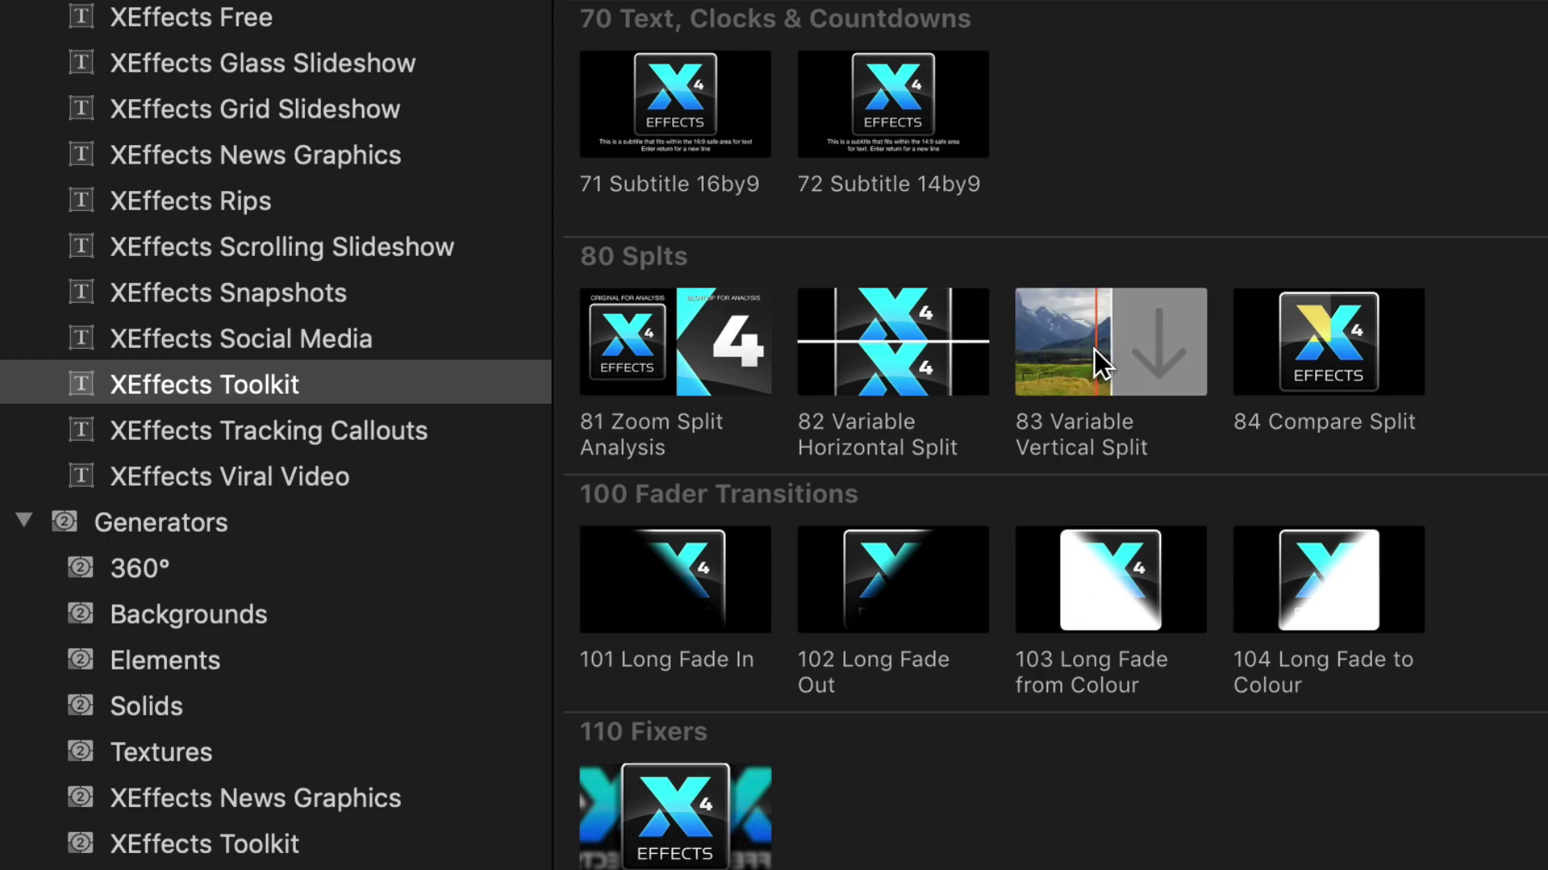
Step: Add 83 Variable Vertical Split to the timeline and preview it
{"action": "mouse_move", "coordinate": [1095, 353]}
{"action": "left_mouse_down"}
{"action": "mouse_move", "coordinate": [1278, 674]}
{"action": "mouse_move", "coordinate": [379, 689]}
{"action": "left_mouse_up"}
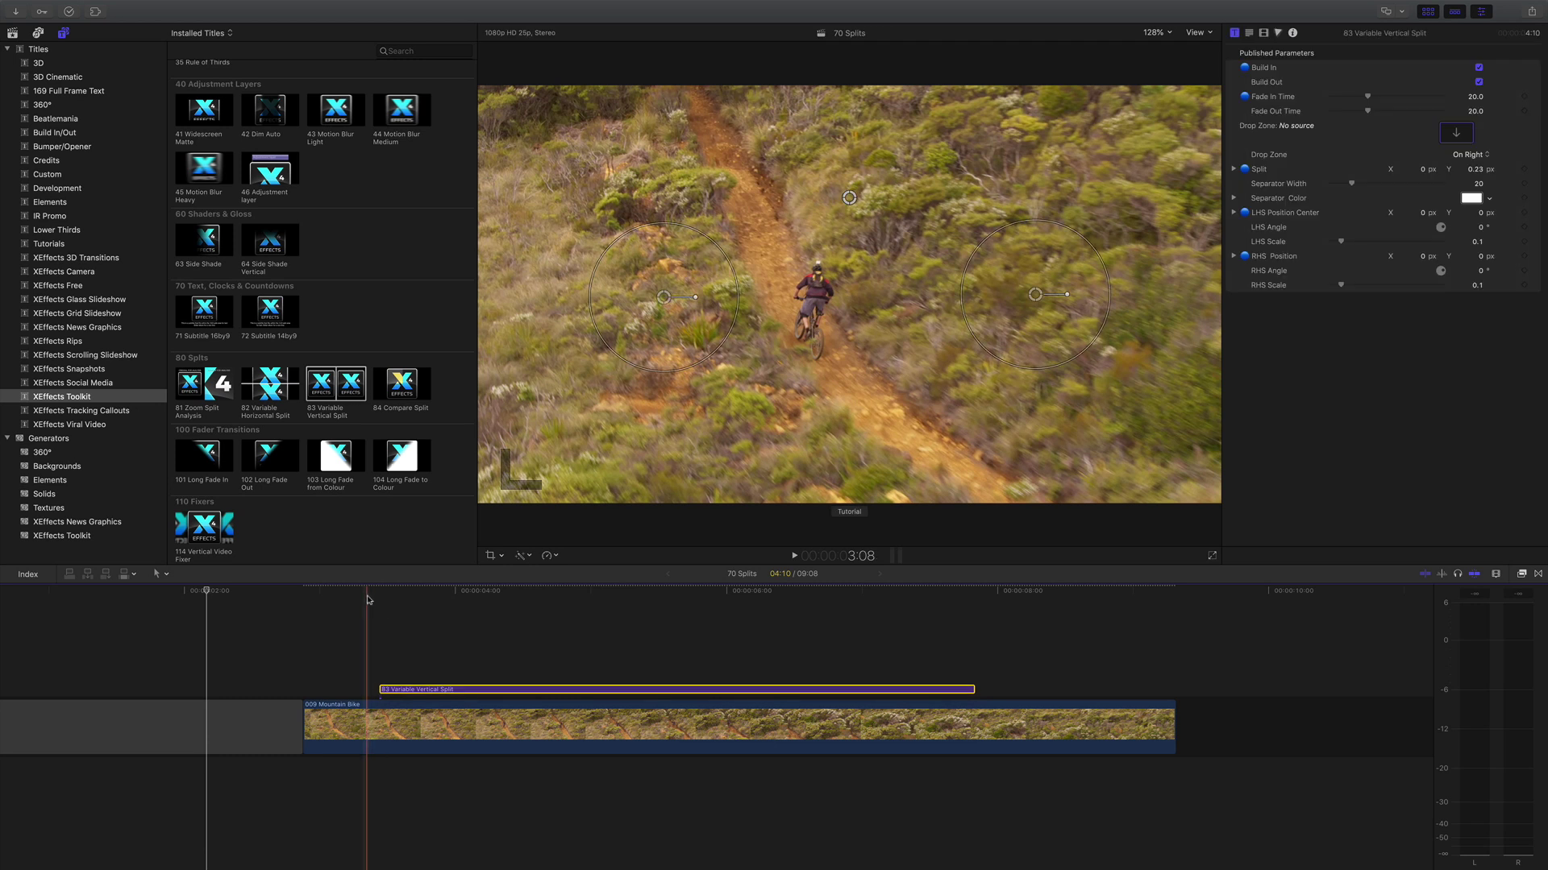
{"action": "left_click", "coordinate": [370, 595]}
{"action": "key", "text": "space"}
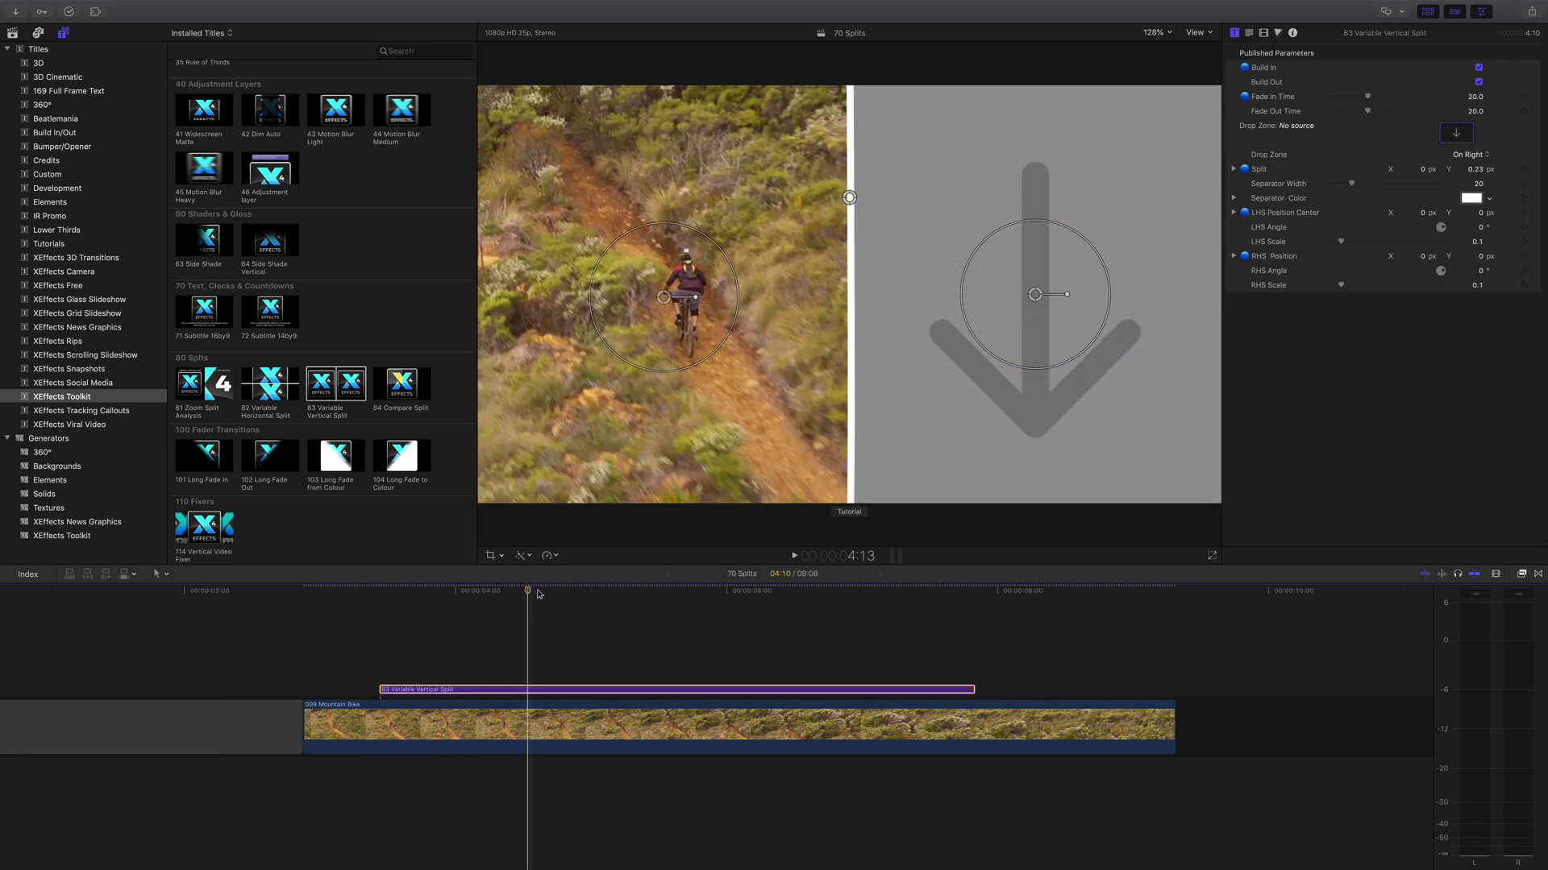
{"action": "mouse_move", "coordinate": [525, 590]}
{"action": "left_mouse_down"}
{"action": "mouse_move", "coordinate": [570, 604]}
{"action": "mouse_move", "coordinate": [526, 605]}
{"action": "left_mouse_up"}
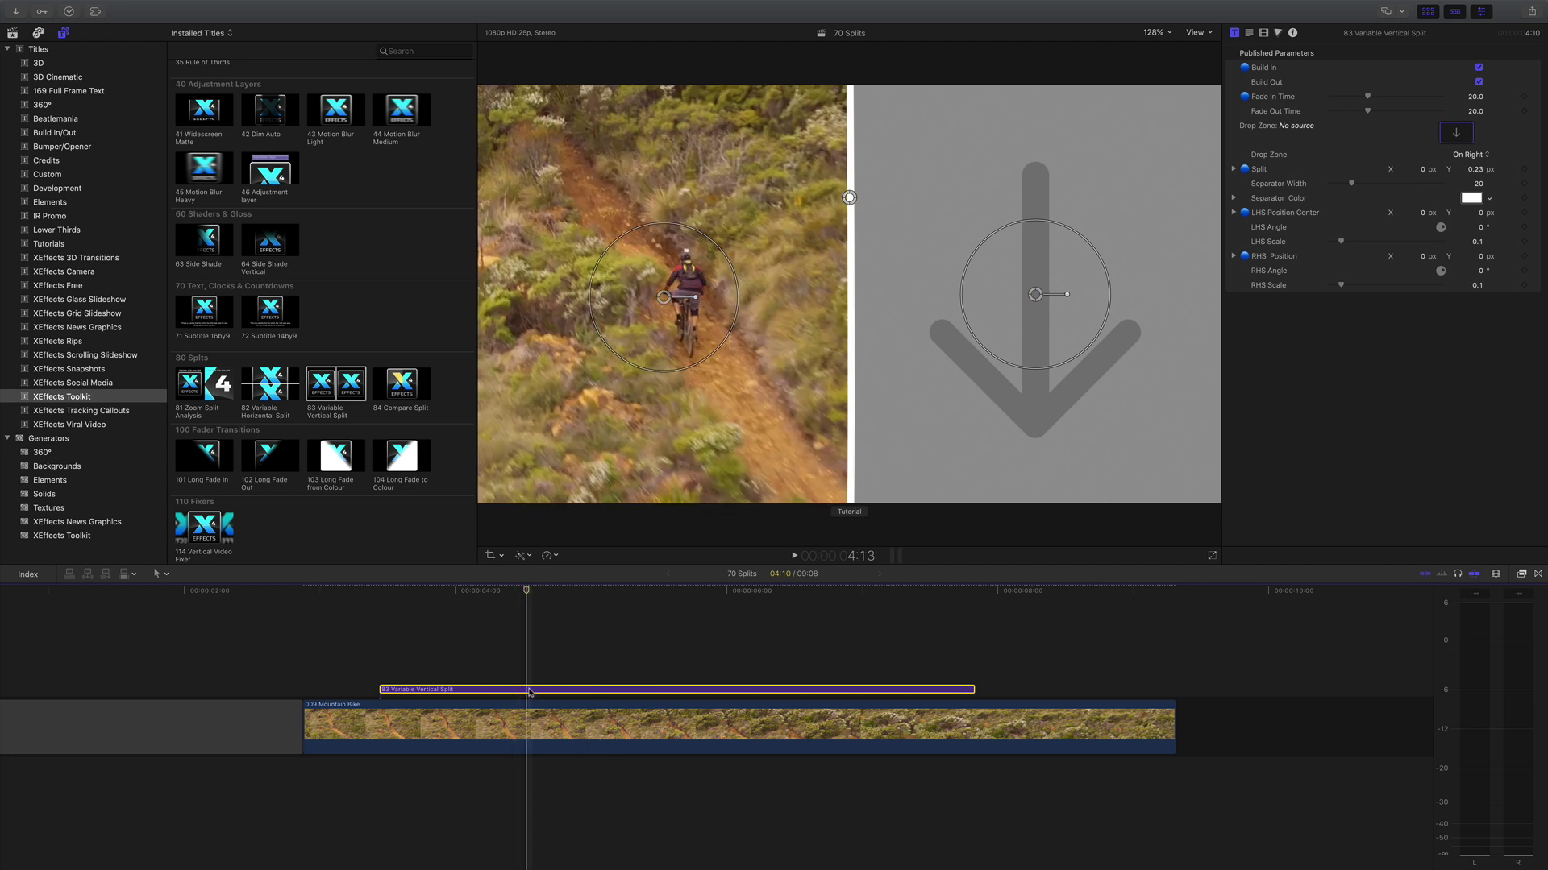
Step: Apply 009 Mountain Bike to the right drop zone and play the result
{"action": "left_click", "coordinate": [1458, 137]}
{"action": "left_click", "coordinate": [12, 33]}
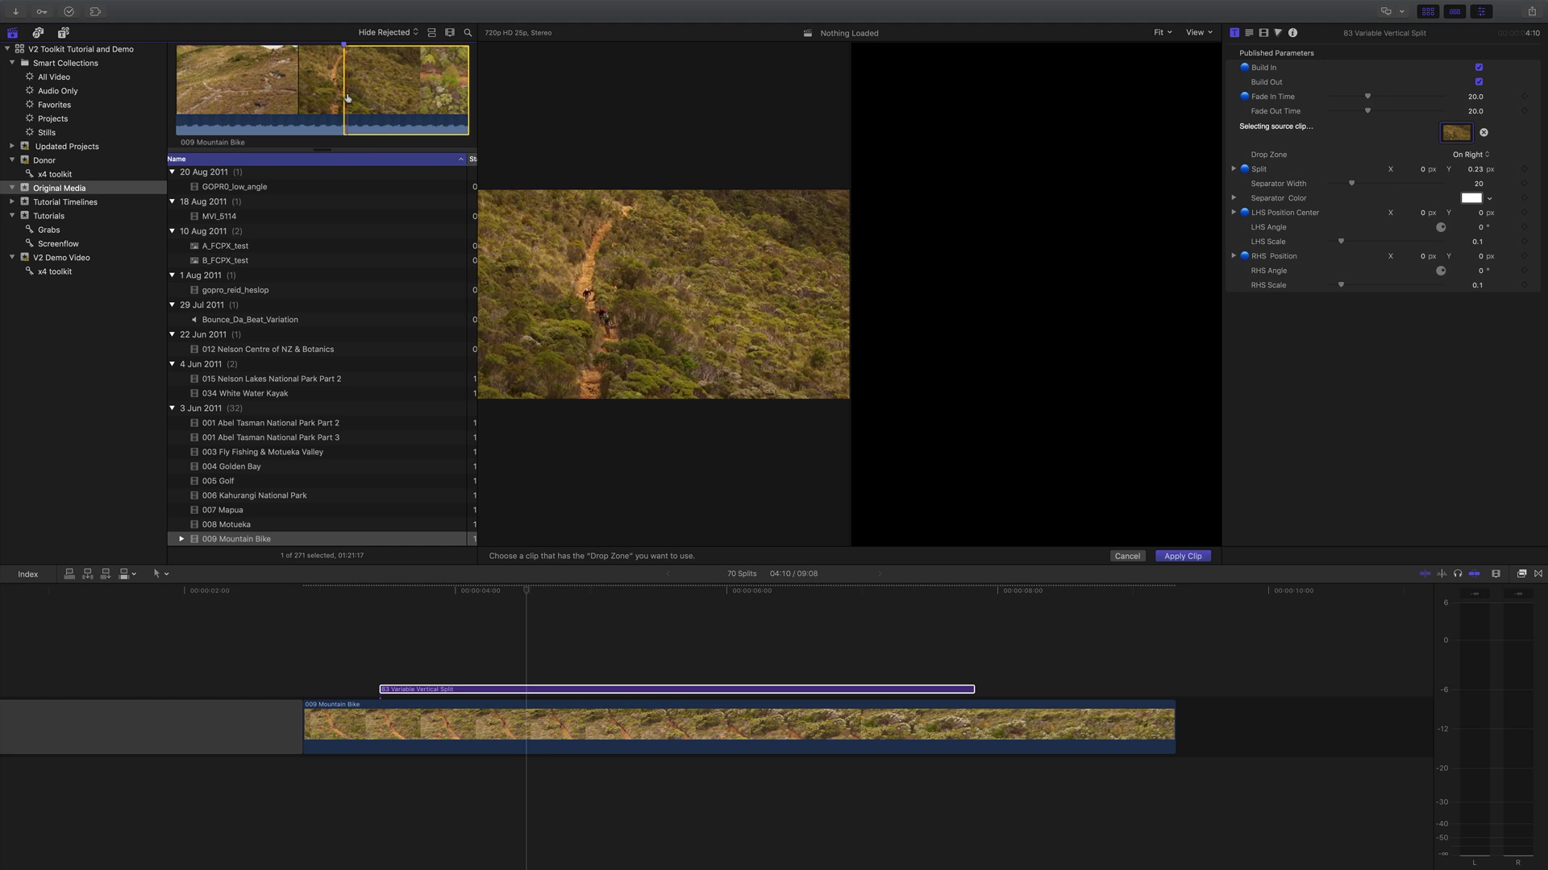
{"action": "left_click", "coordinate": [1180, 559]}
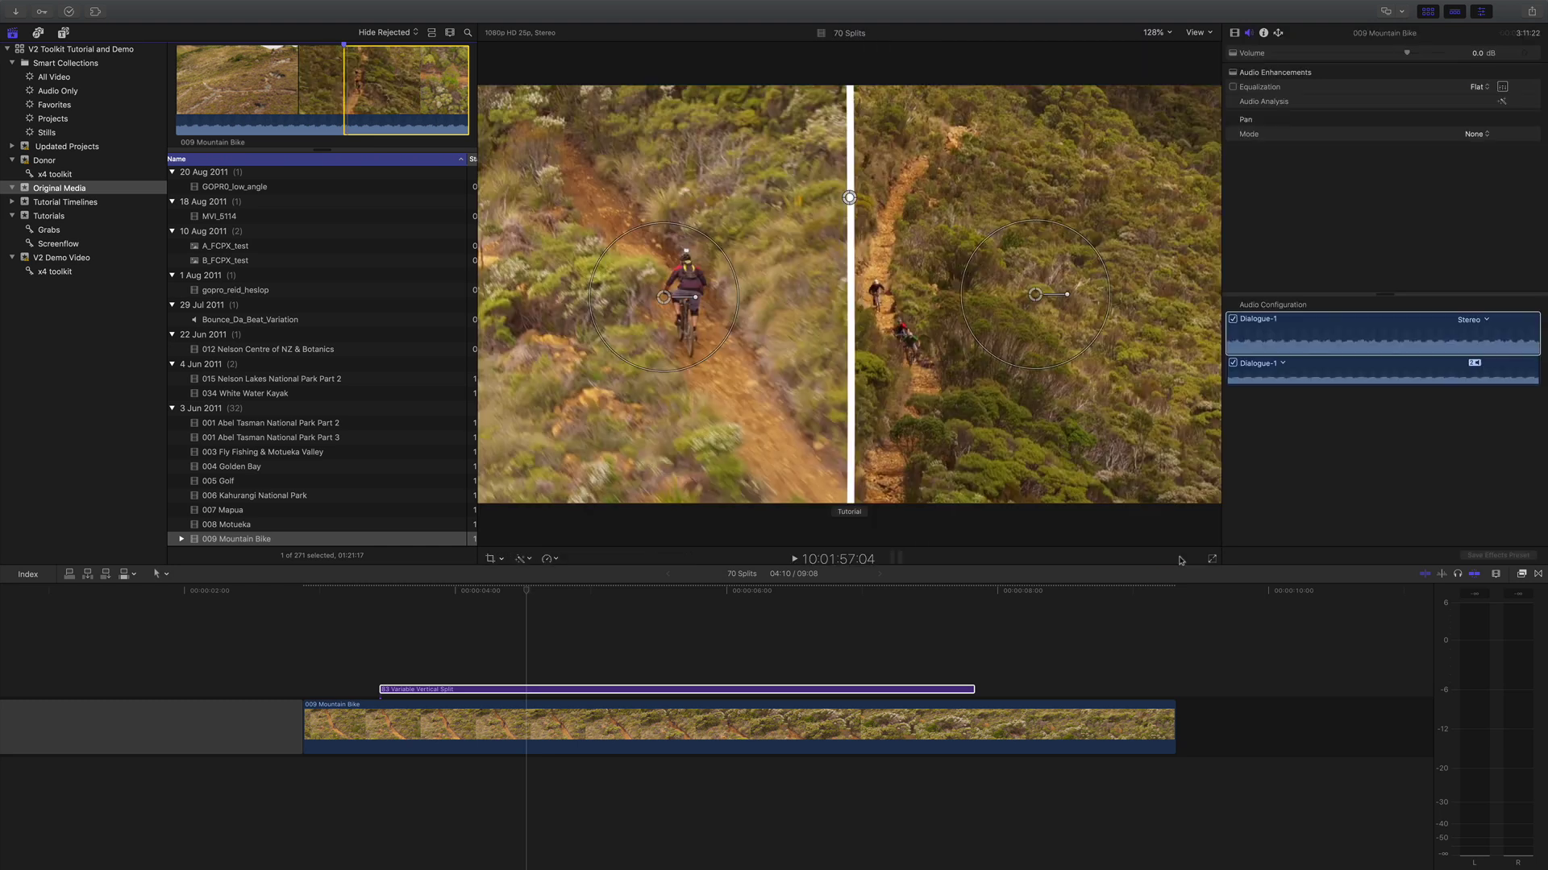
{"action": "left_click", "coordinate": [369, 593]}
{"action": "key", "text": "space"}
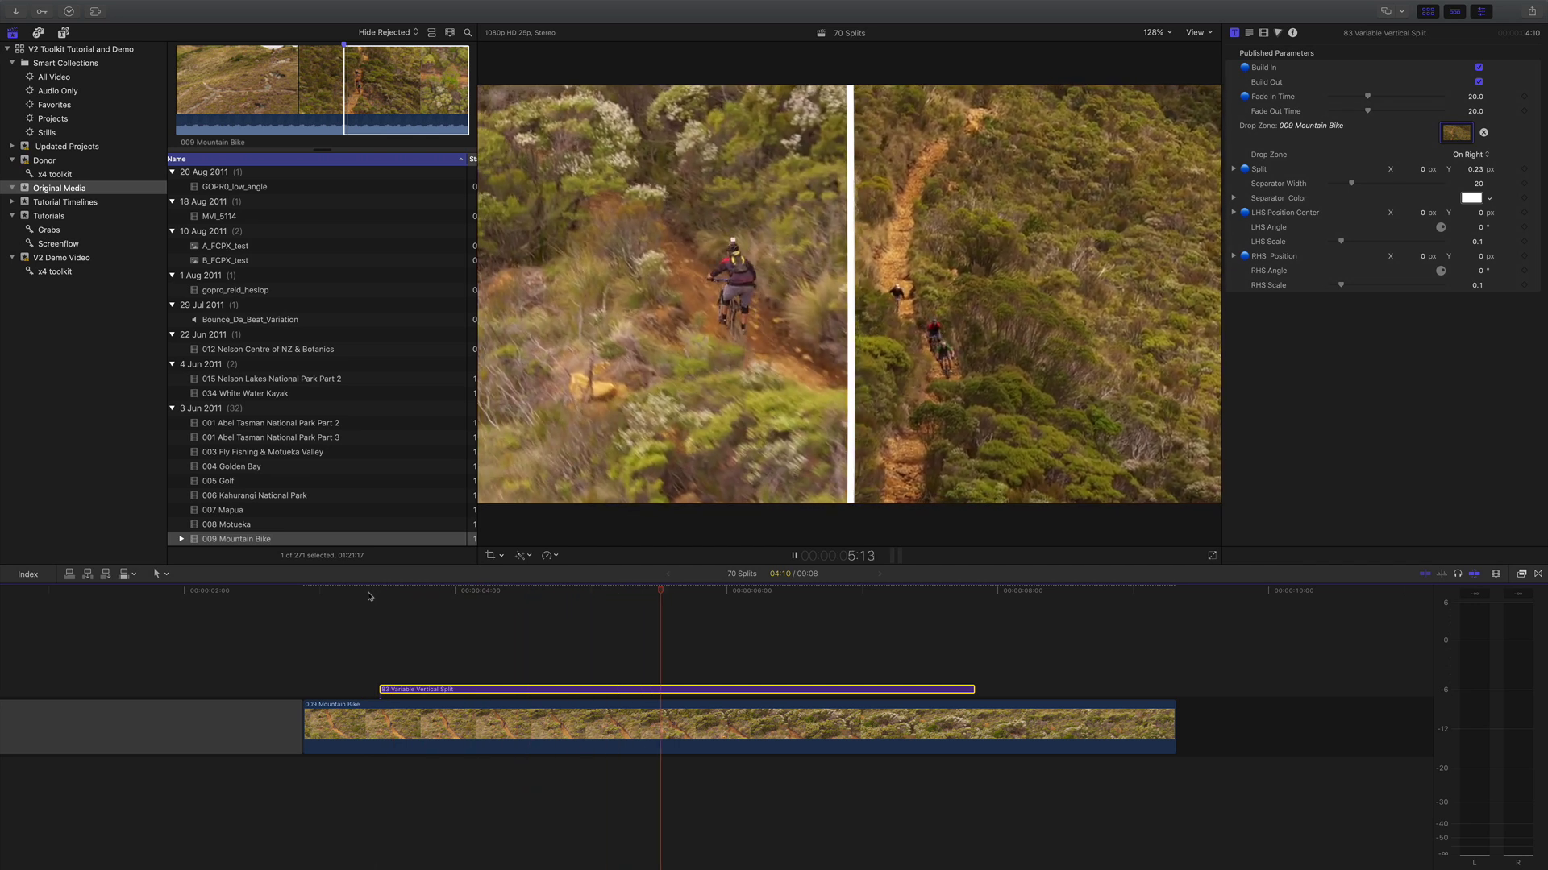
{"action": "key", "text": "space"}
{"action": "mouse_move", "coordinate": [739, 593]}
{"action": "left_mouse_down"}
{"action": "mouse_move", "coordinate": [632, 592]}
{"action": "mouse_move", "coordinate": [660, 593]}
{"action": "left_mouse_up"}
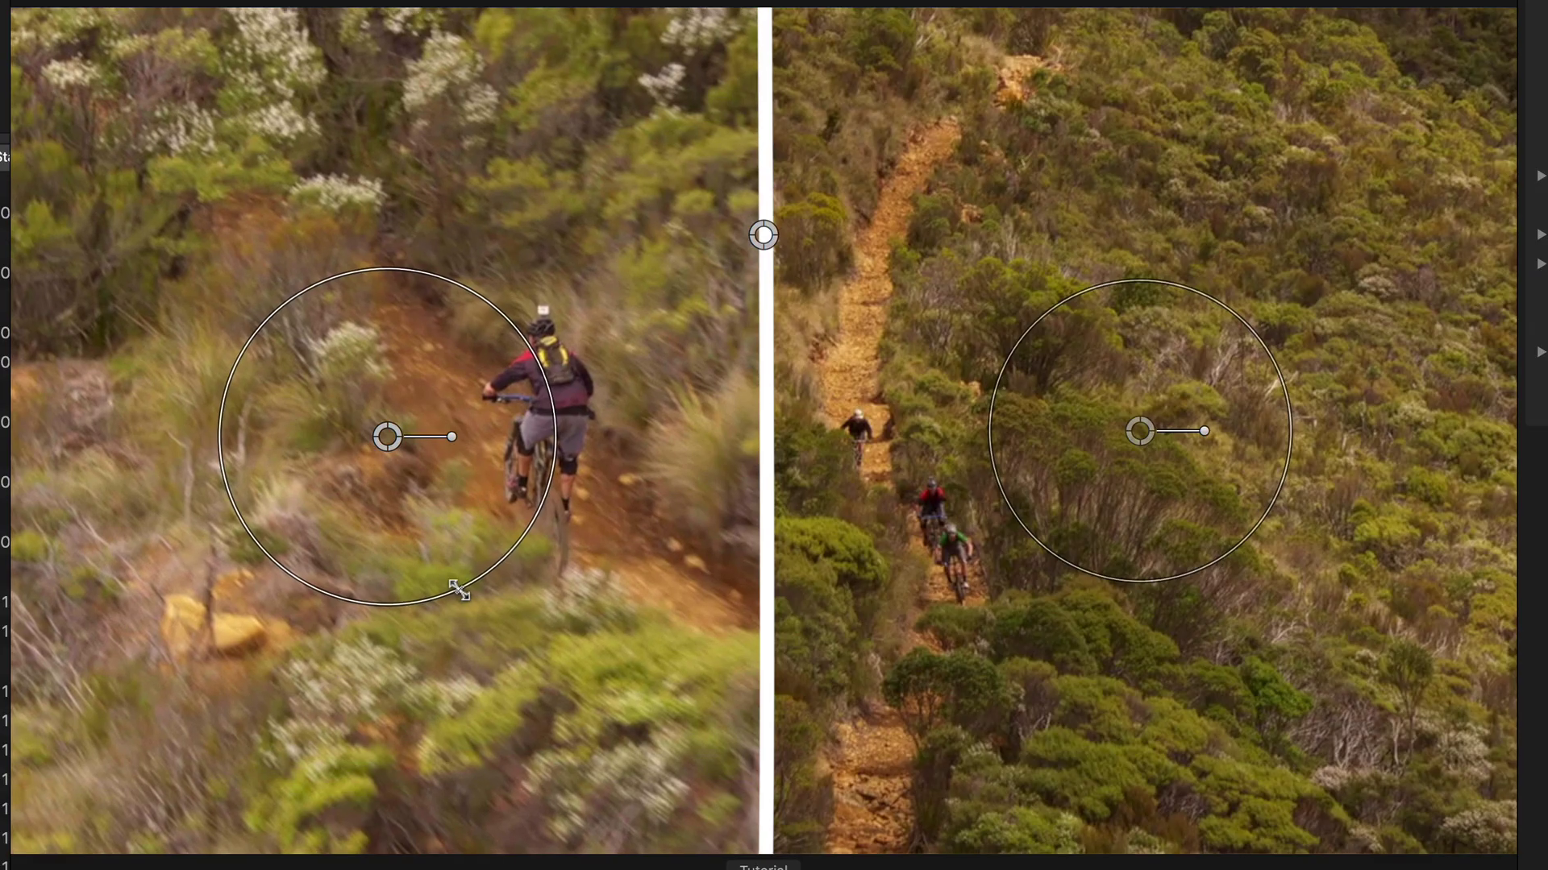
{"action": "left_click_drag", "start_coordinate": [664, 296], "coordinate": [637, 299]}
{"action": "left_click_drag", "start_coordinate": [335, 443], "coordinate": [267, 447]}
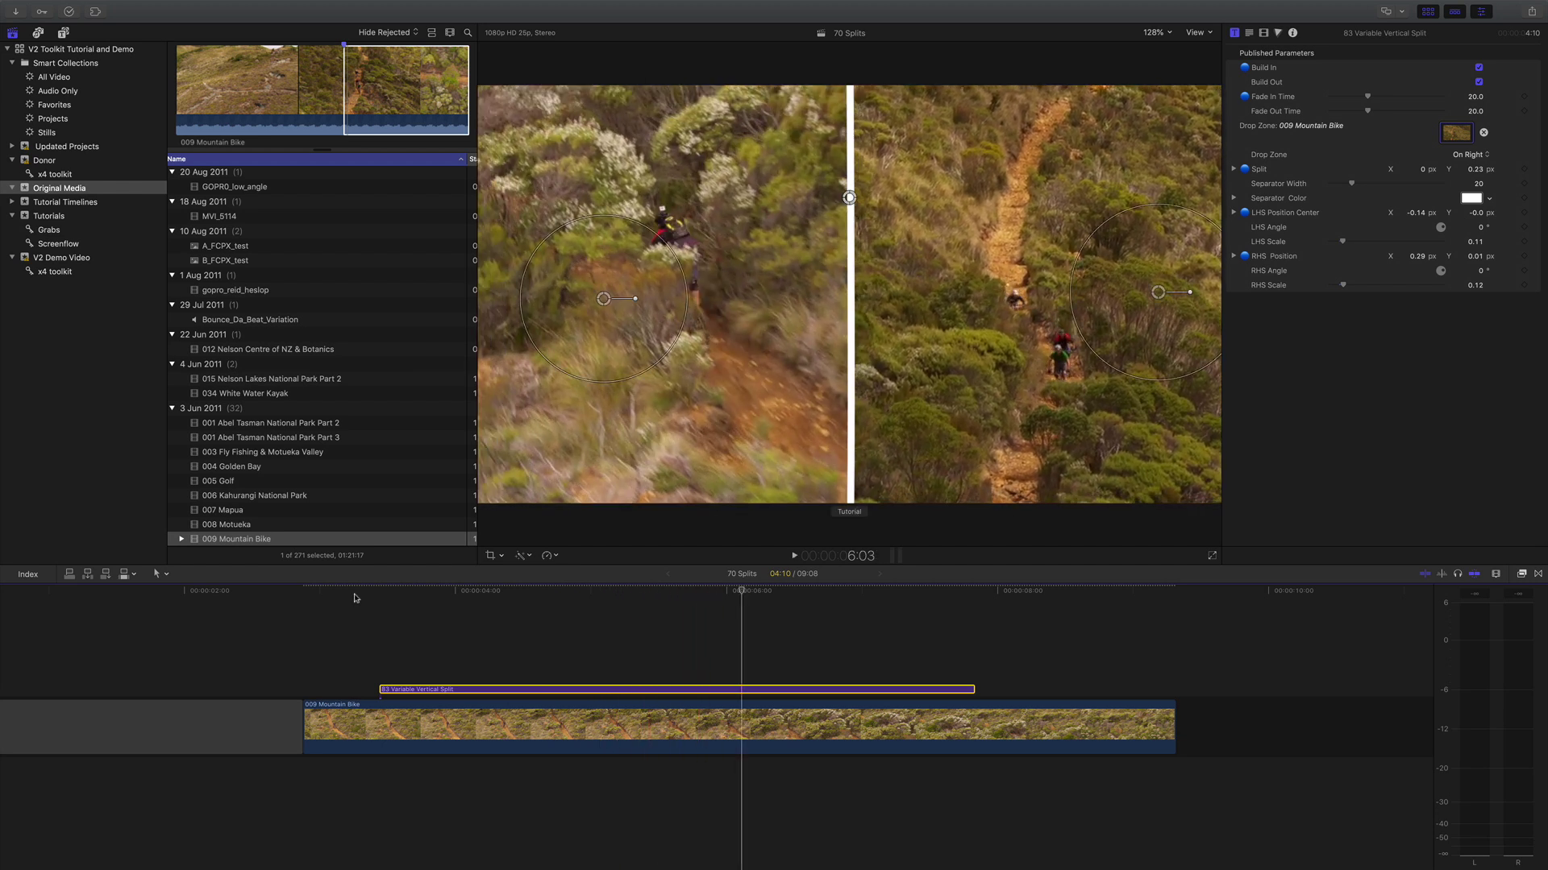
{"action": "left_click", "coordinate": [509, 593]}
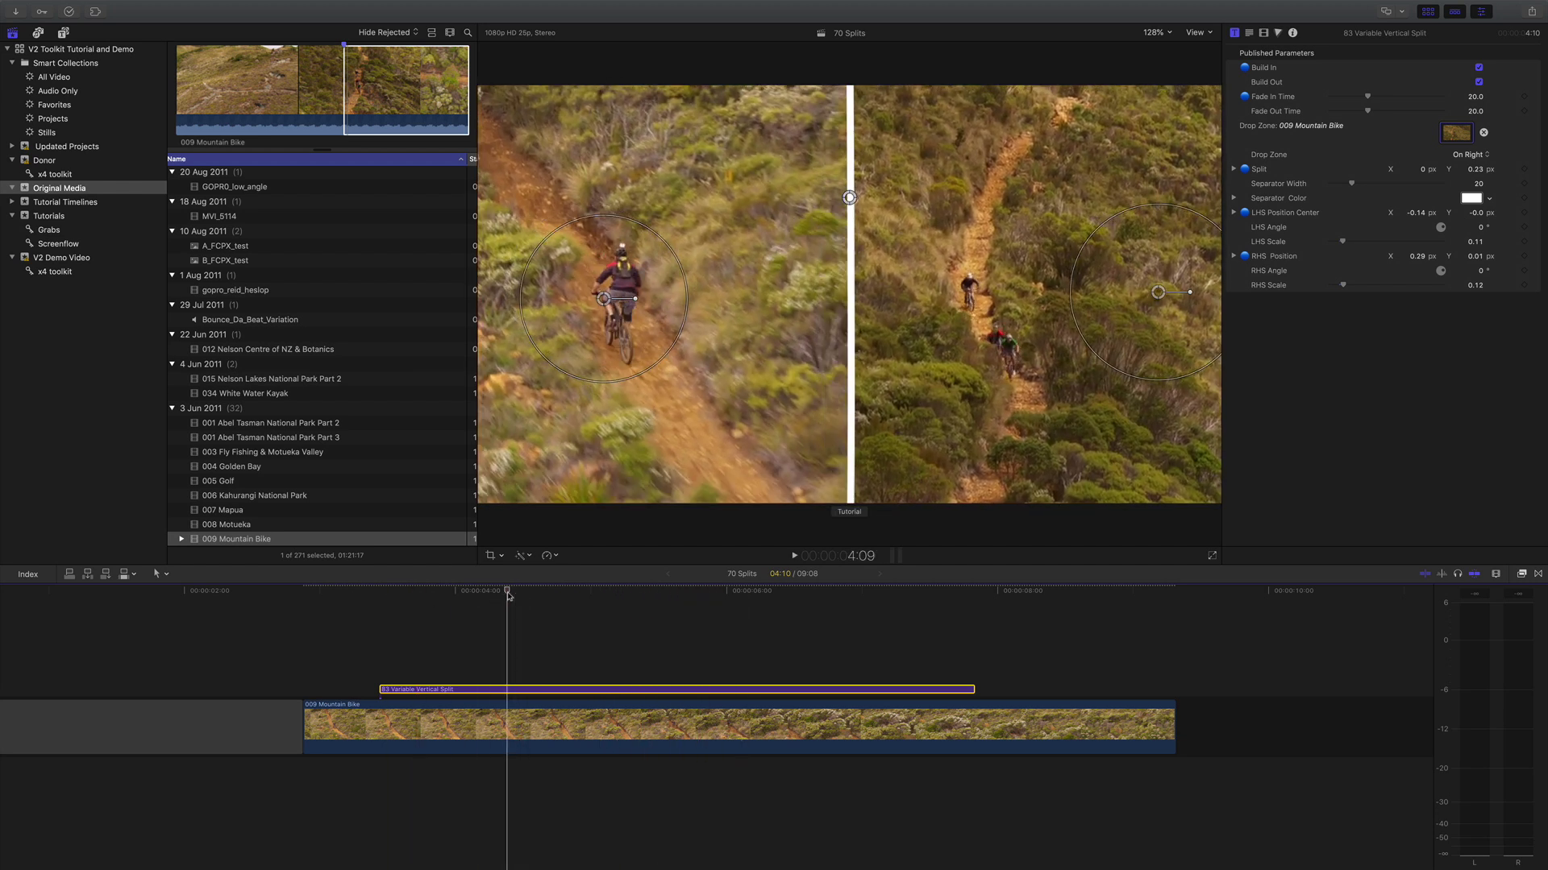
{"action": "left_click", "coordinate": [378, 599]}
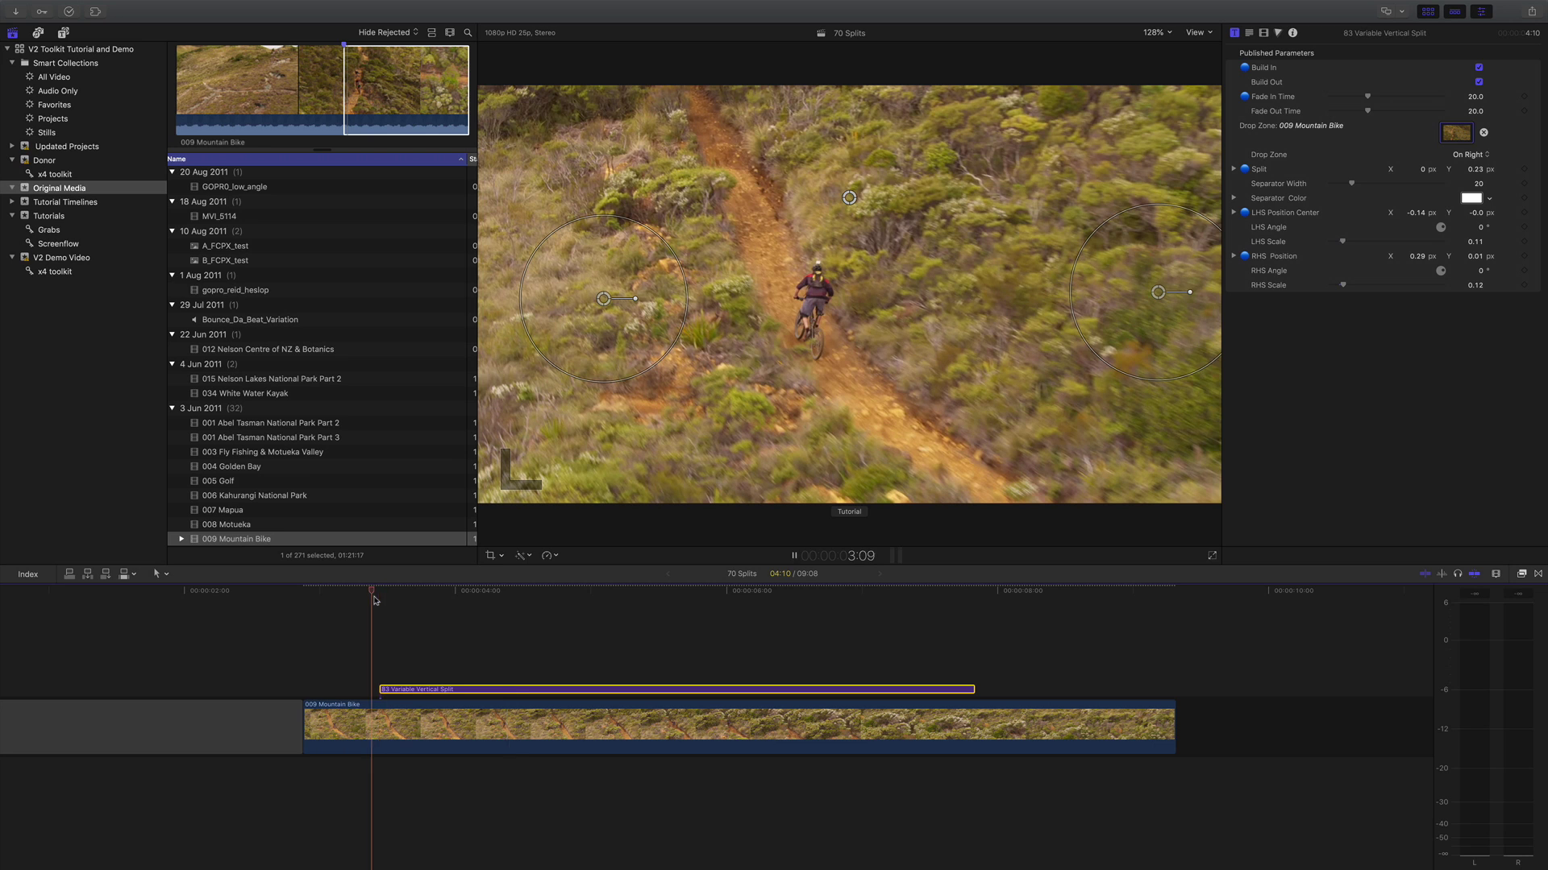
{"action": "key", "text": "space"}
{"action": "key", "text": "space"}
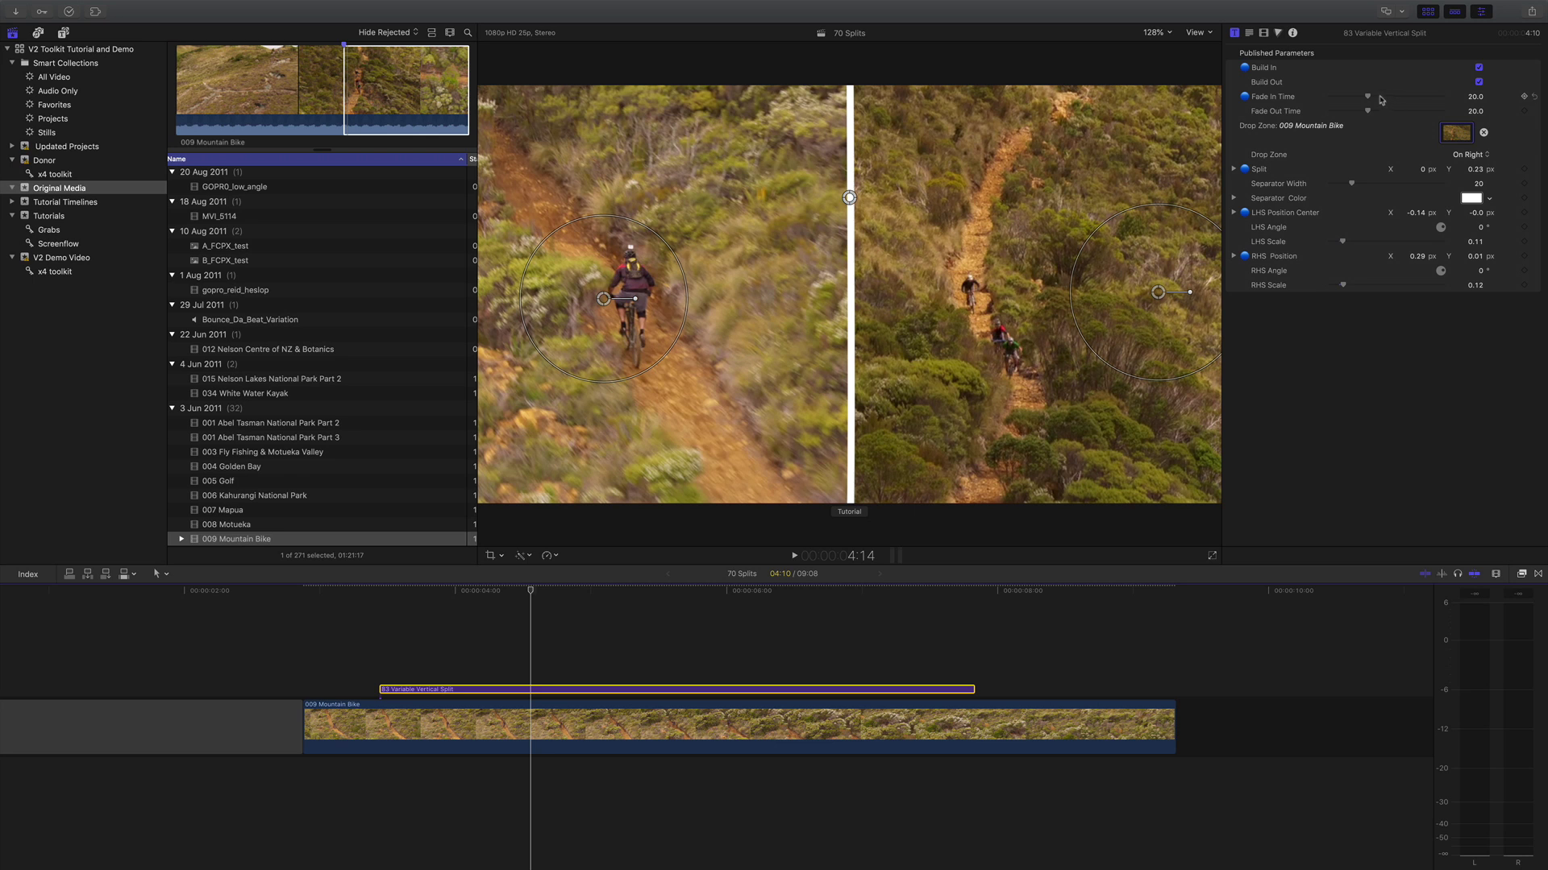
{"action": "key", "text": "space"}
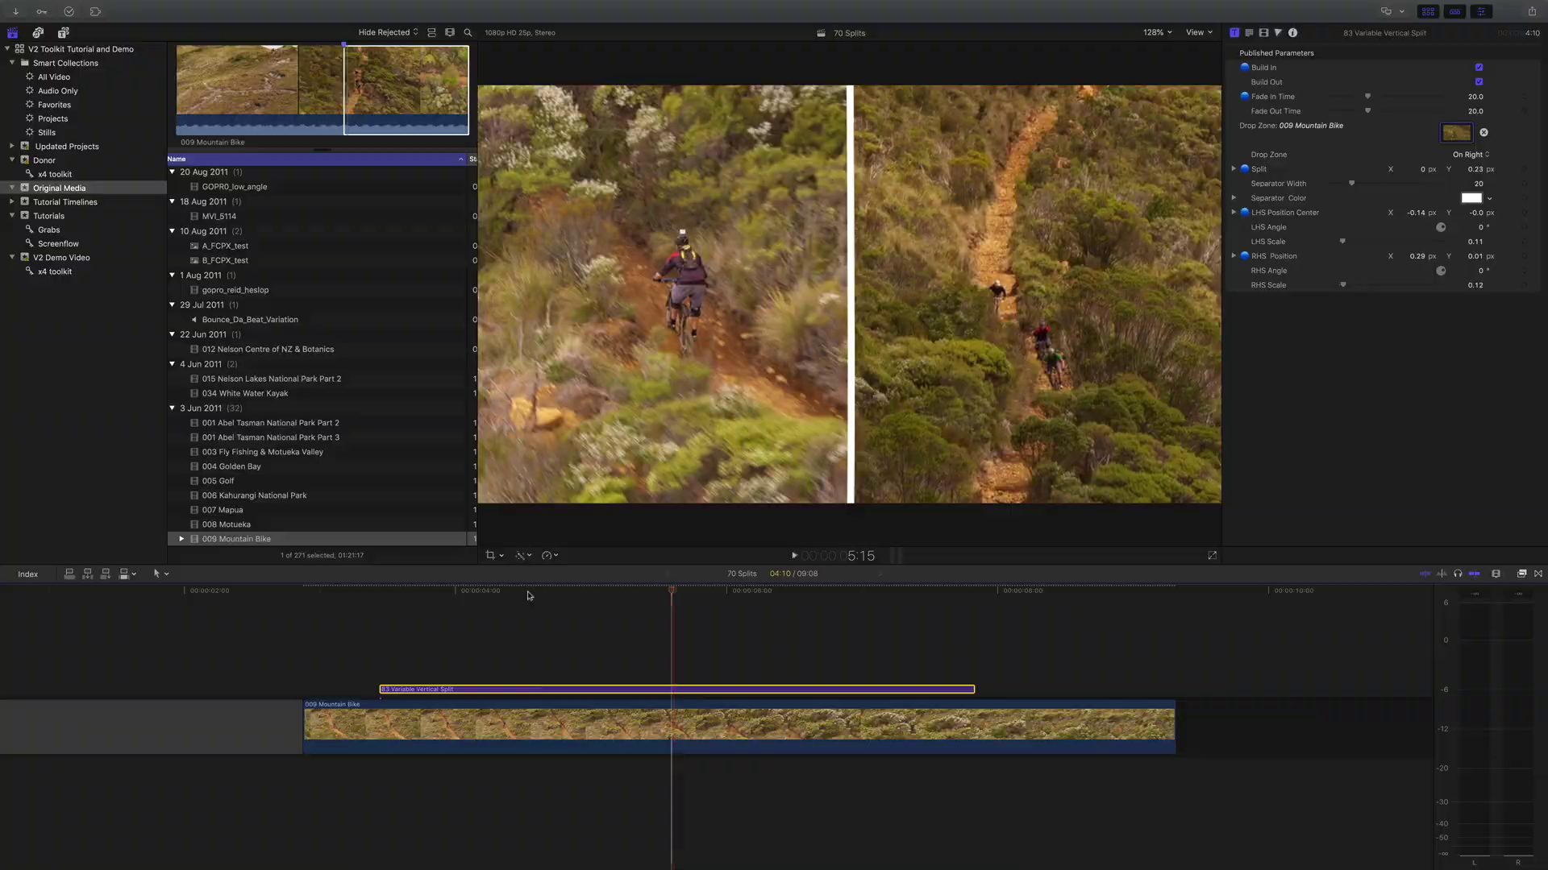
Step: Stop playback, shift the vertical split divider left and set Separator Width to 22
{"action": "key", "text": "space"}
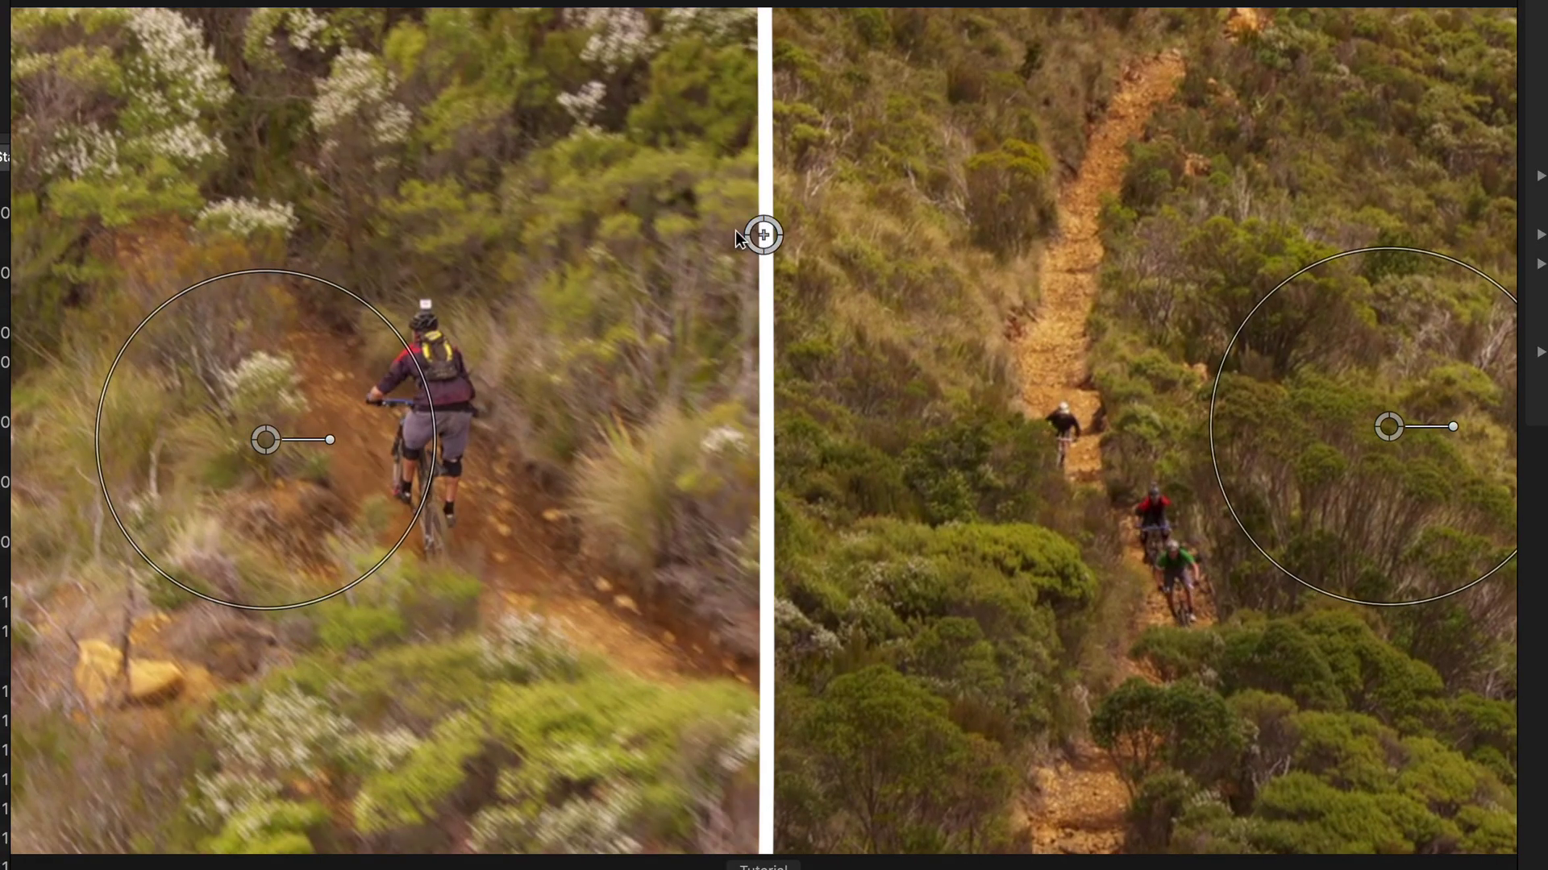
{"action": "mouse_move", "coordinate": [763, 232]}
{"action": "left_mouse_down"}
{"action": "mouse_move", "coordinate": [820, 251]}
{"action": "mouse_move", "coordinate": [730, 283]}
{"action": "left_mouse_up"}
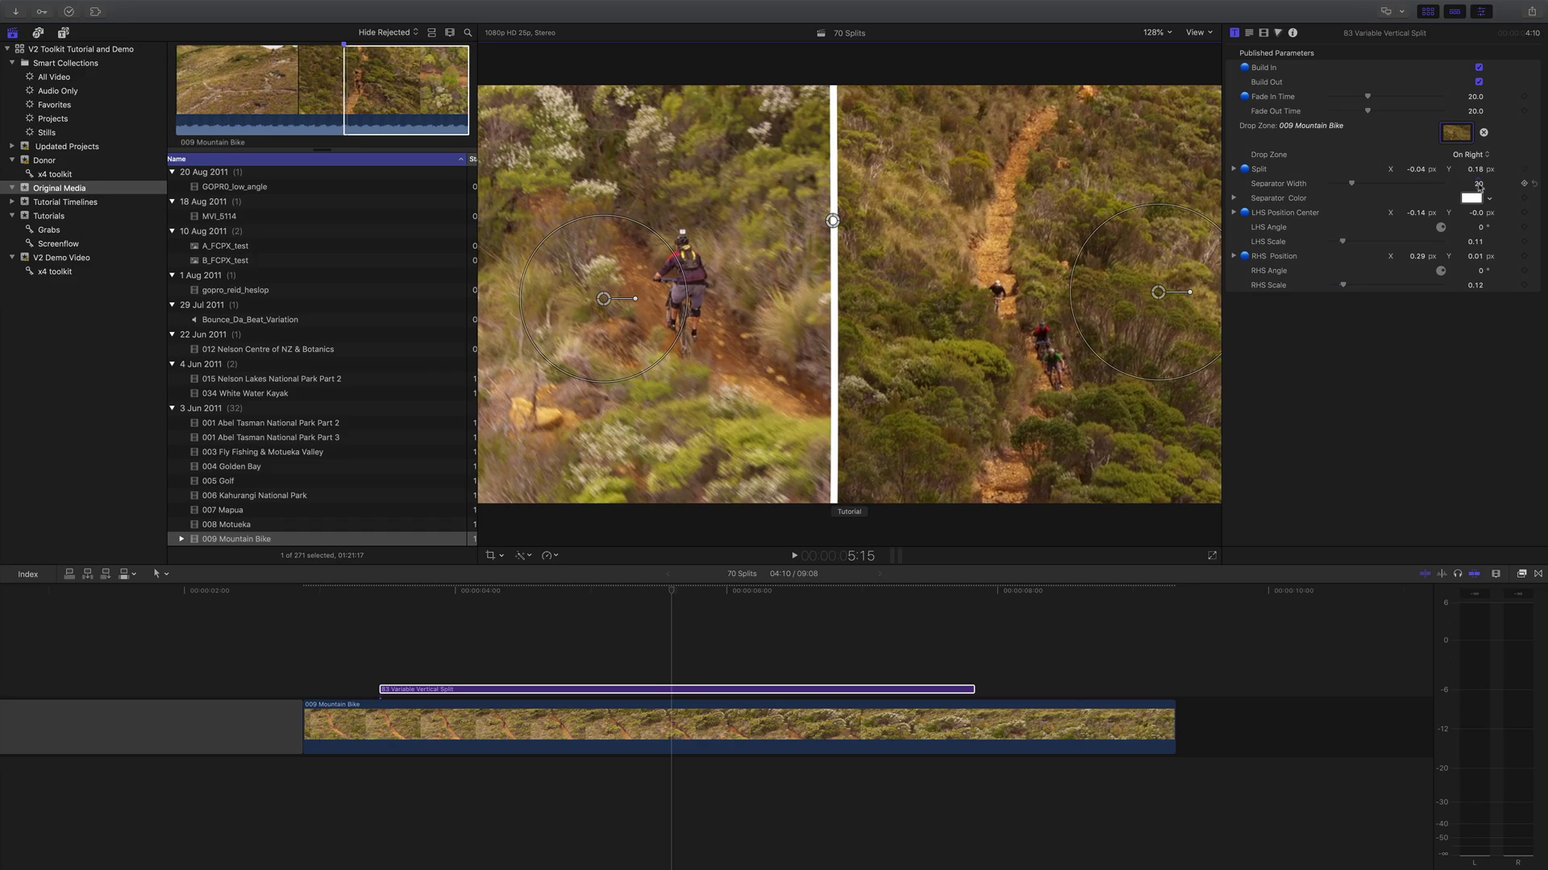
{"action": "left_click_drag", "start_coordinate": [1479, 186], "coordinate": [1504, 203]}
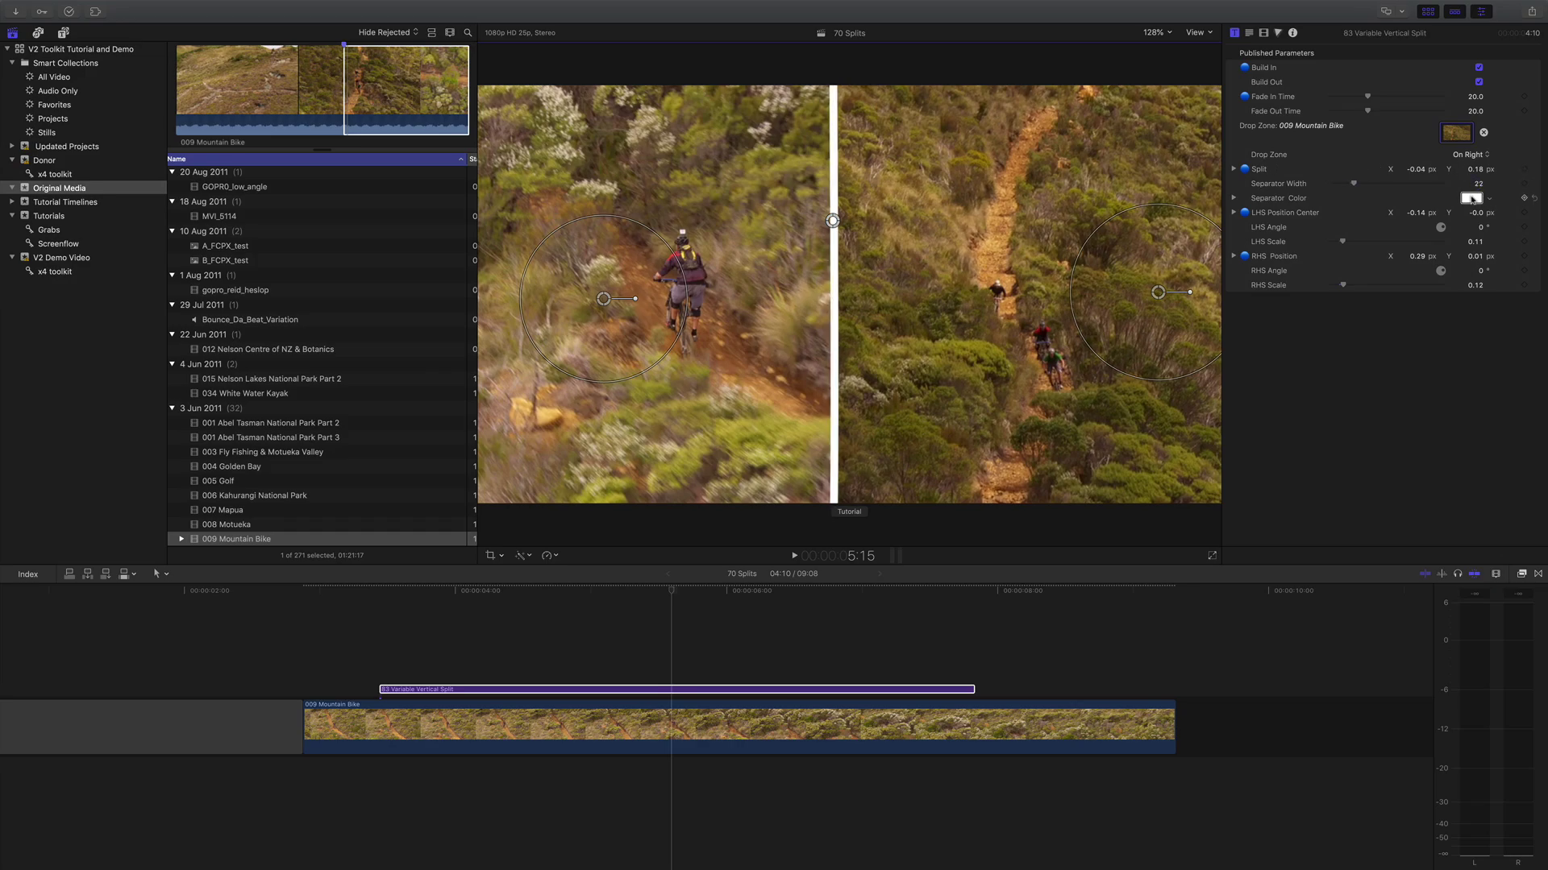
Step: Try a cyan separator line, then set it back to white
{"action": "left_click", "coordinate": [1471, 199]}
{"action": "left_click", "coordinate": [994, 336]}
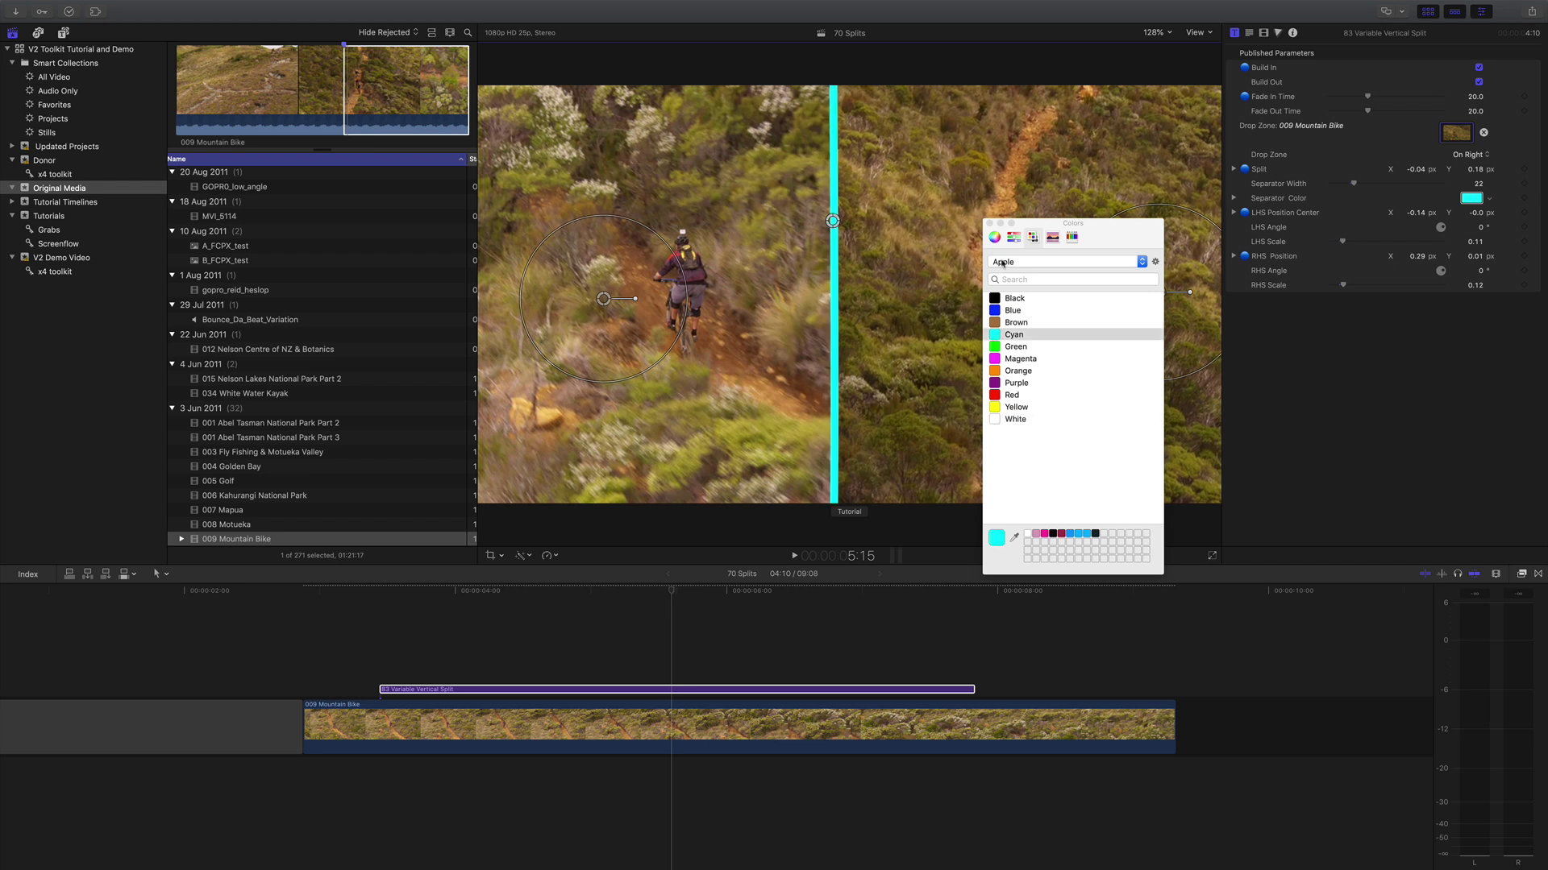
{"action": "left_click", "coordinate": [1003, 420]}
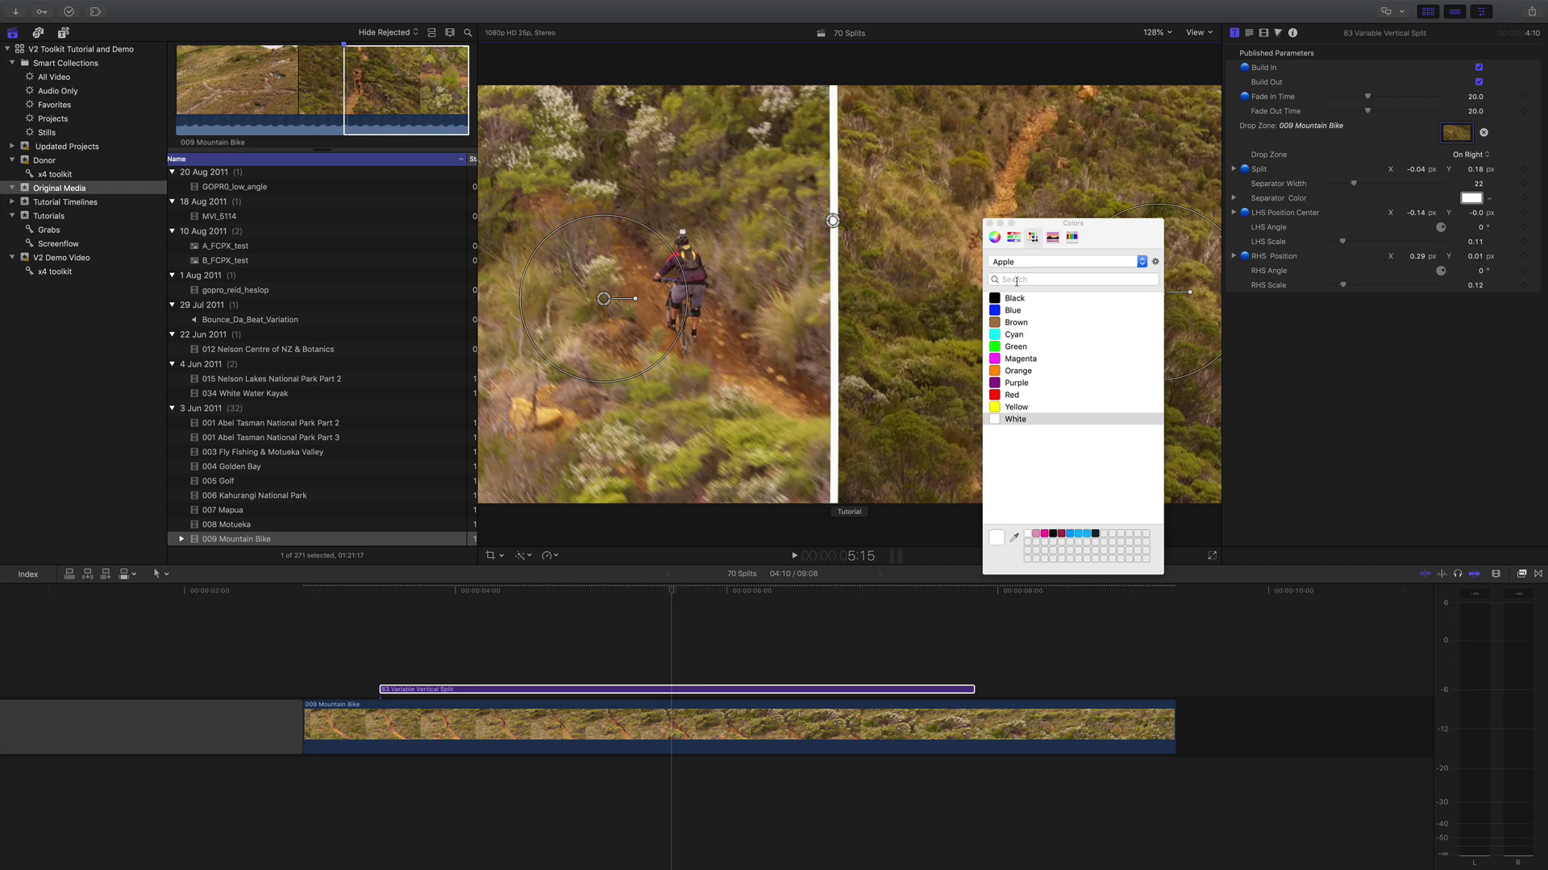
{"action": "left_click", "coordinate": [989, 224]}
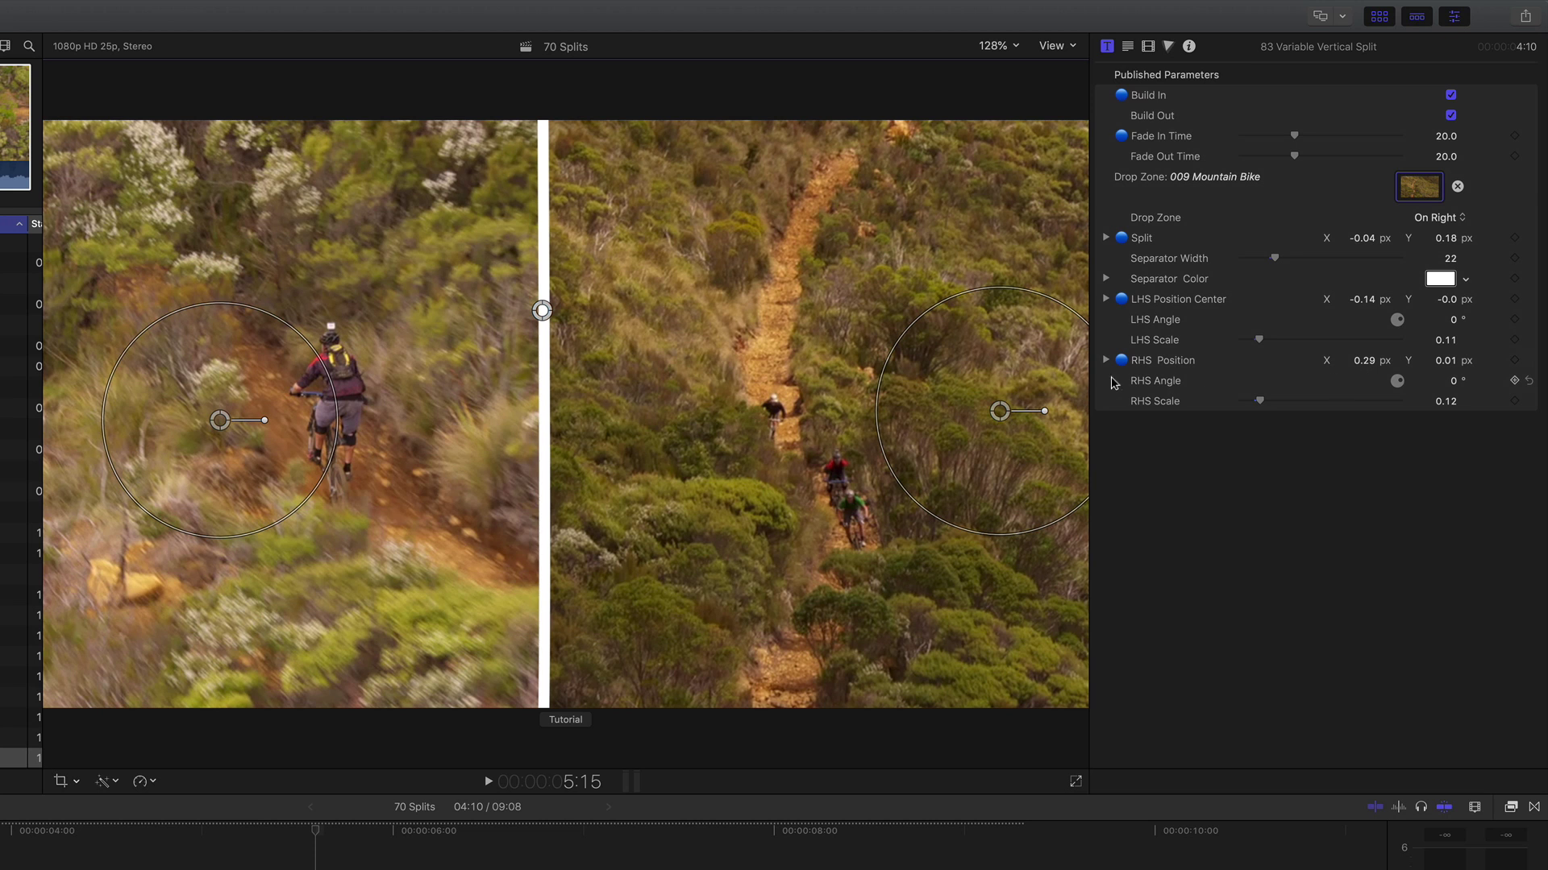
Step: Nudge the right-hand bike footage in the vertical split and play back the result
{"action": "left_click_drag", "start_coordinate": [1001, 413], "coordinate": [1017, 430]}
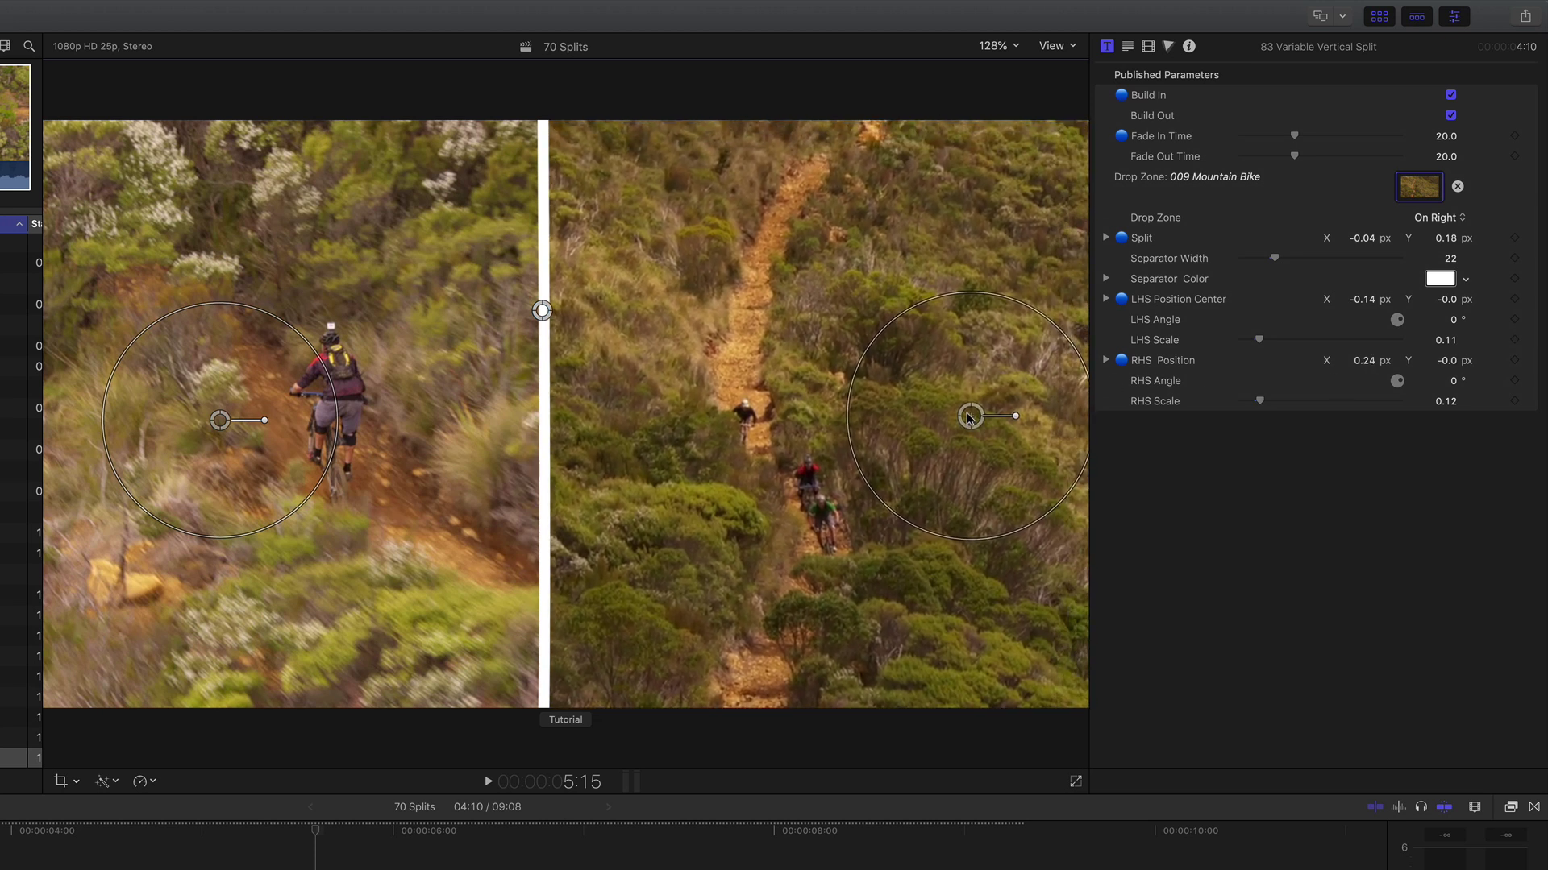
{"action": "left_click_drag", "start_coordinate": [1018, 431], "coordinate": [1003, 400]}
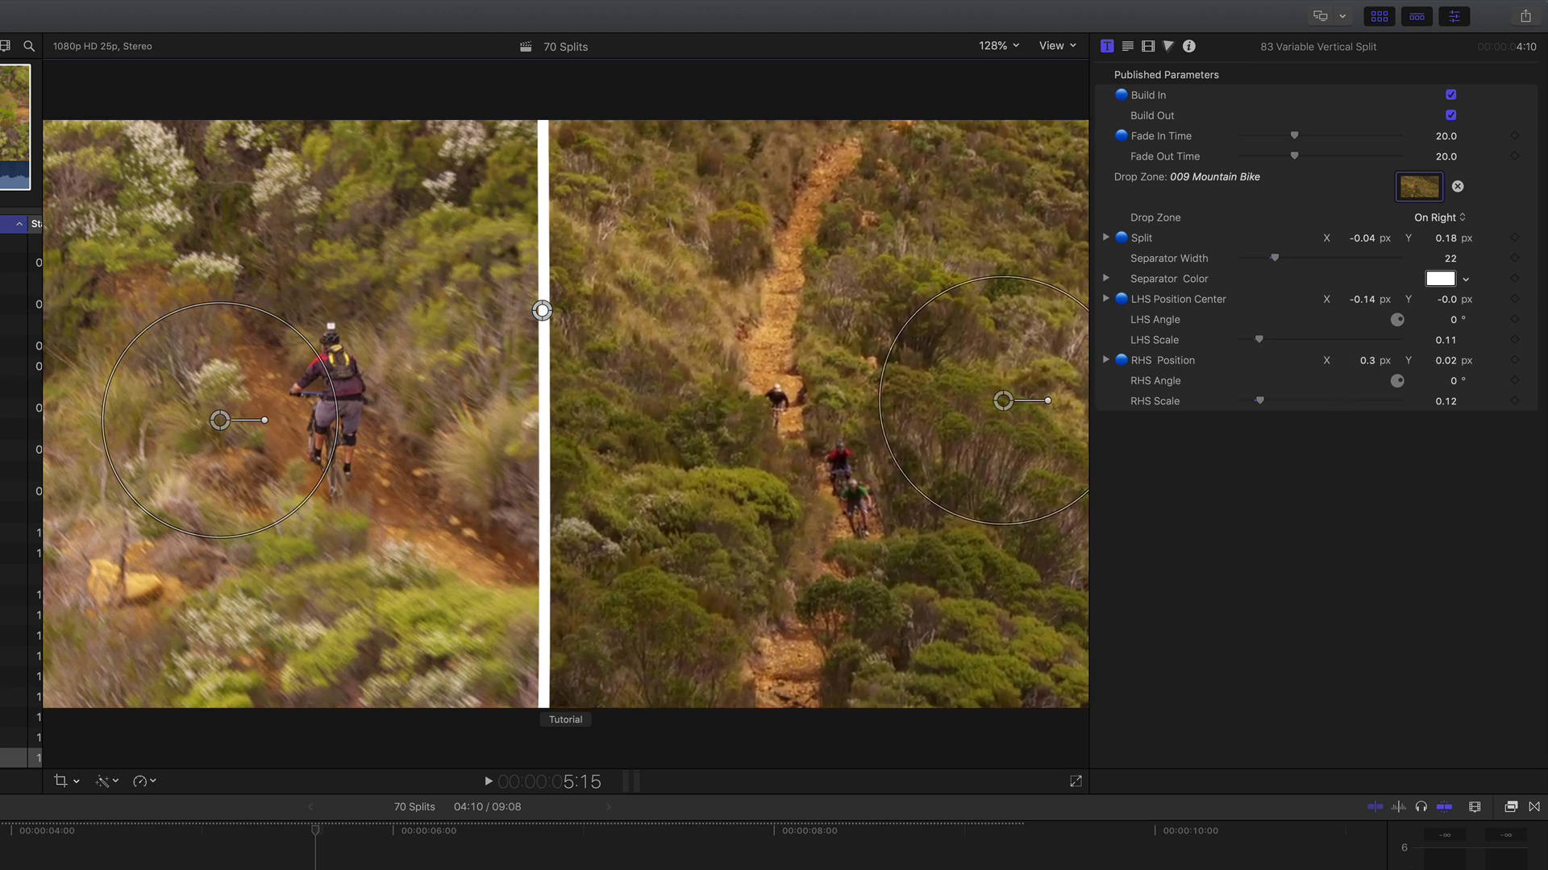
{"action": "key", "text": "space"}
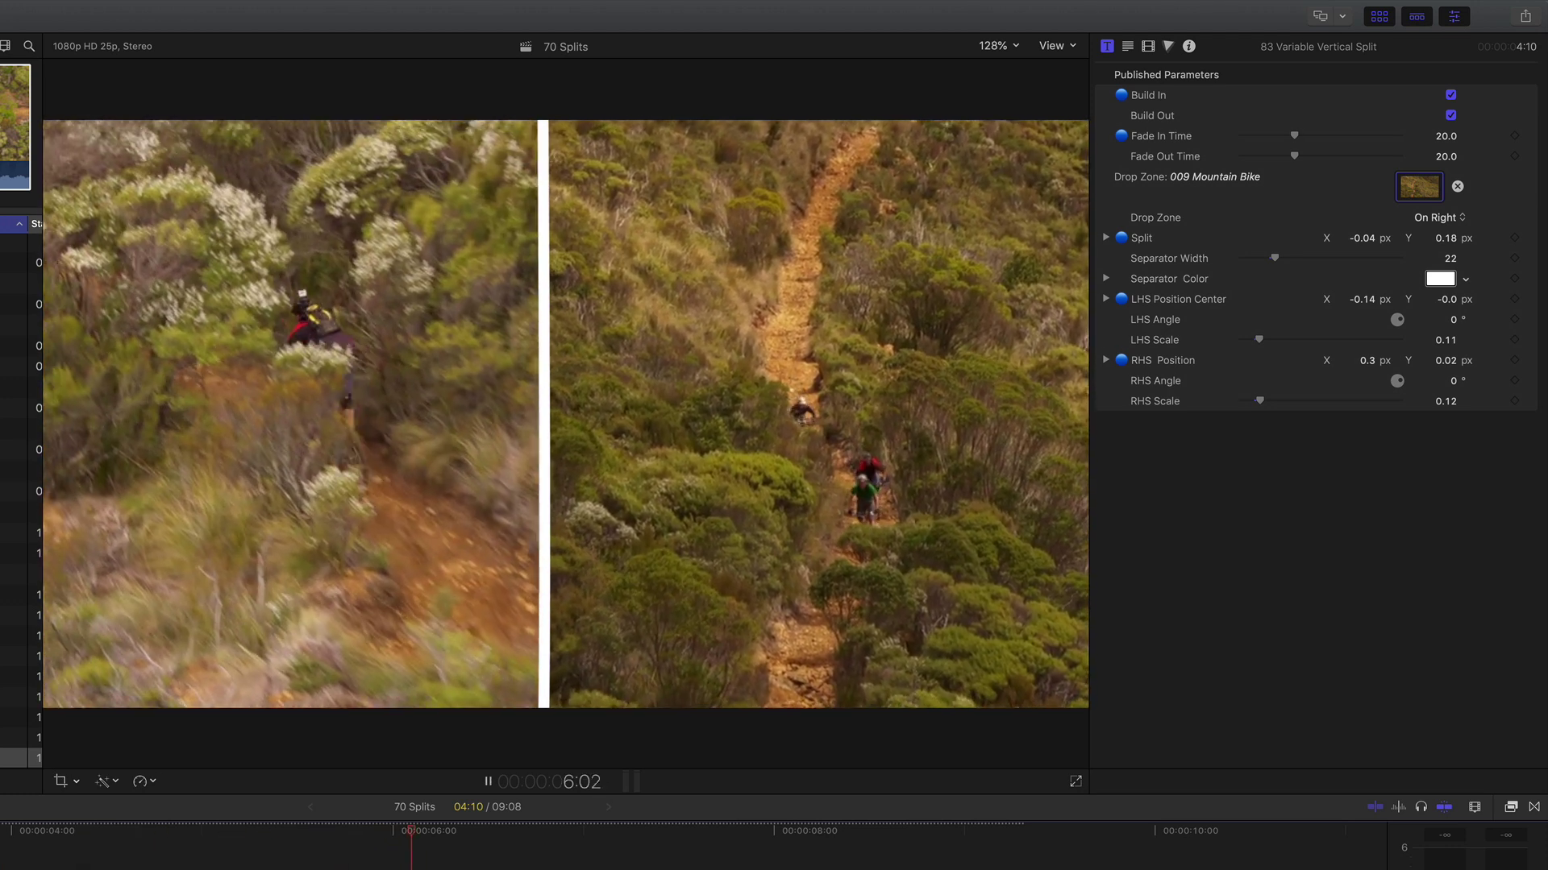
{"action": "key", "text": "space"}
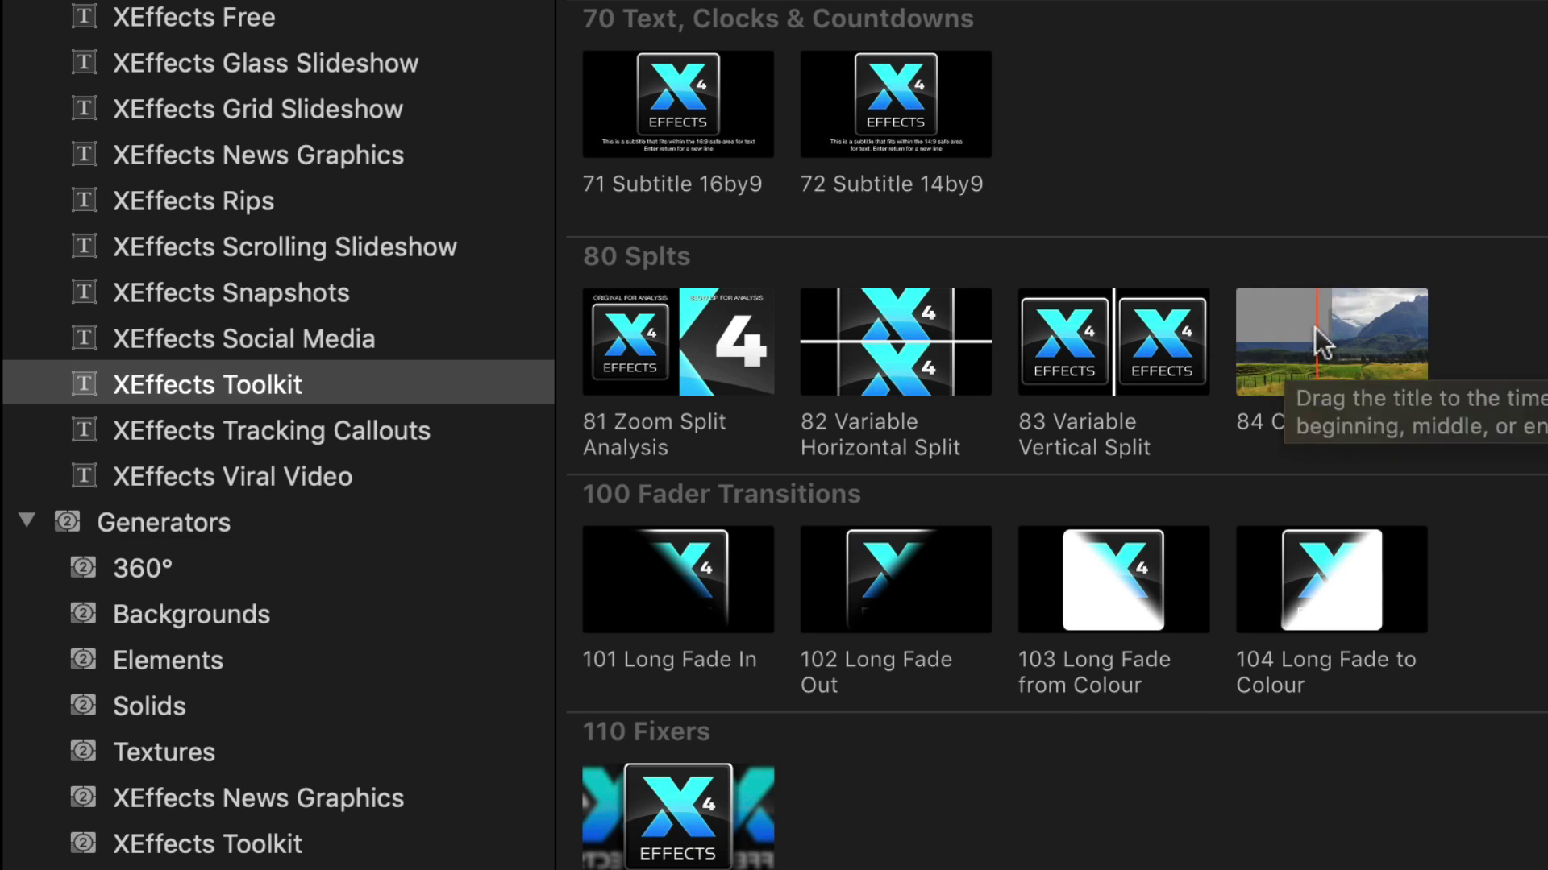
Step: Add 84 Compare Split over the bike clip with 003 Fly Fishing & Motueka Valley in its drop zone
{"action": "left_click_drag", "start_coordinate": [1314, 328], "coordinate": [384, 690]}
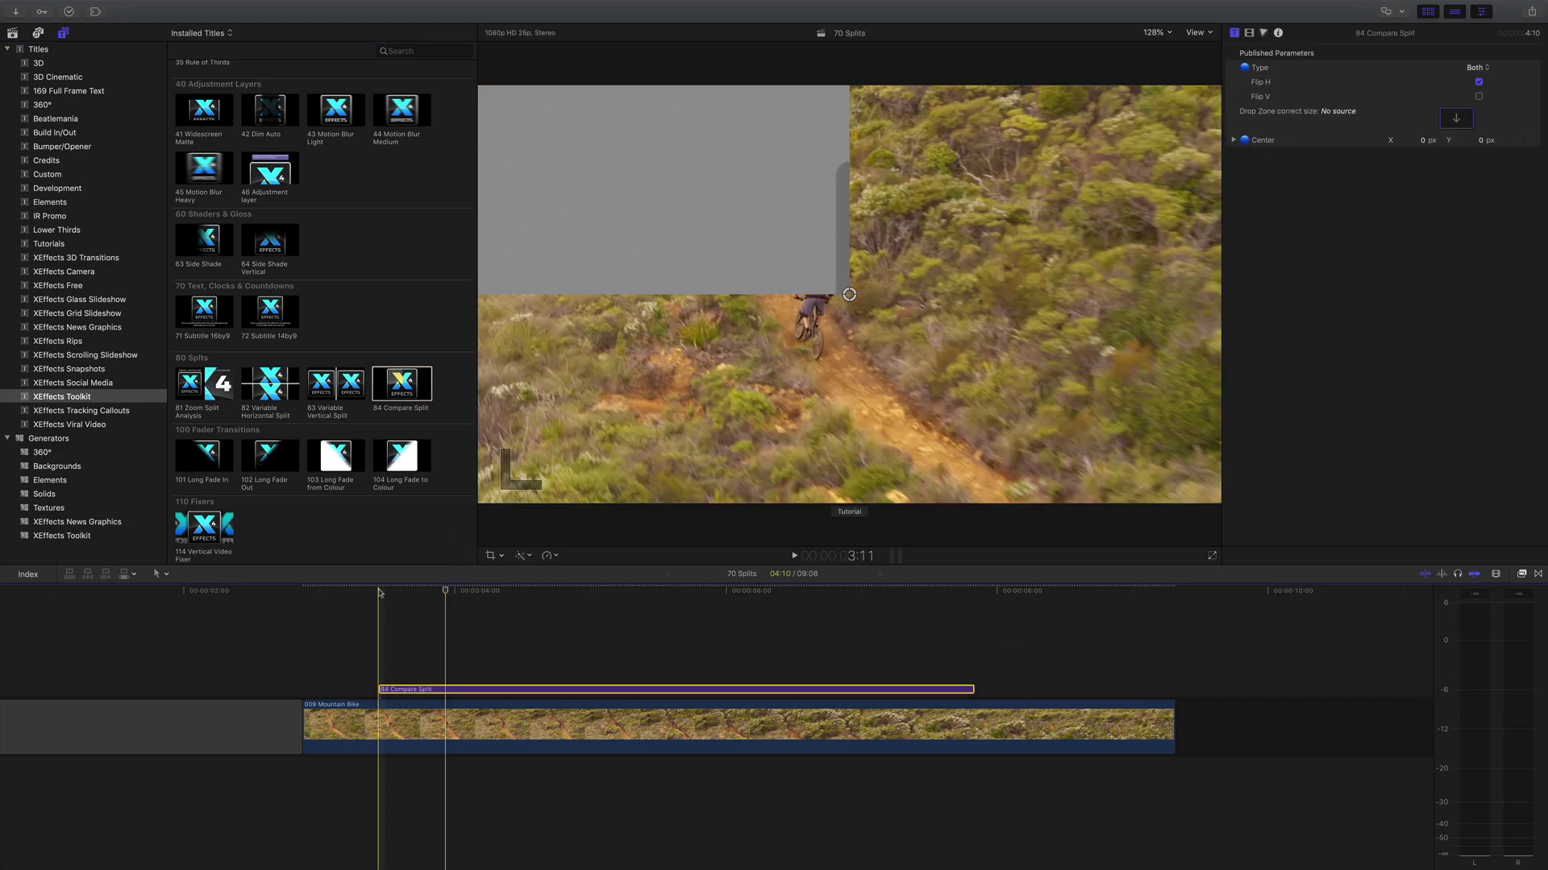
{"action": "mouse_move", "coordinate": [379, 592]}
{"action": "left_mouse_down"}
{"action": "mouse_move", "coordinate": [664, 603]}
{"action": "mouse_move", "coordinate": [519, 611]}
{"action": "mouse_move", "coordinate": [559, 613]}
{"action": "left_mouse_up"}
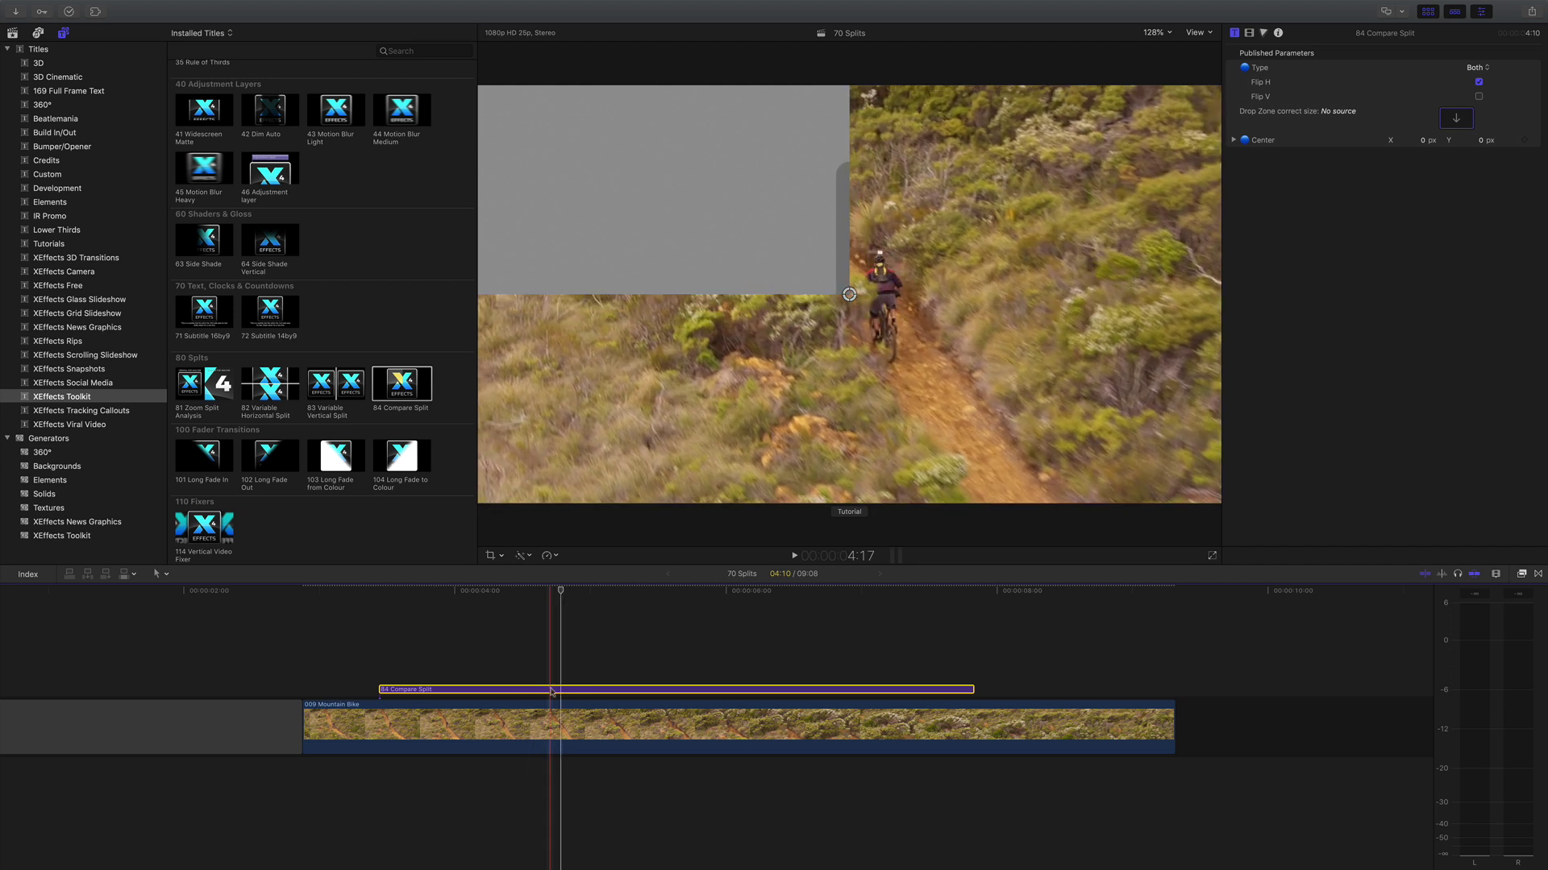
{"action": "left_click", "coordinate": [1451, 119]}
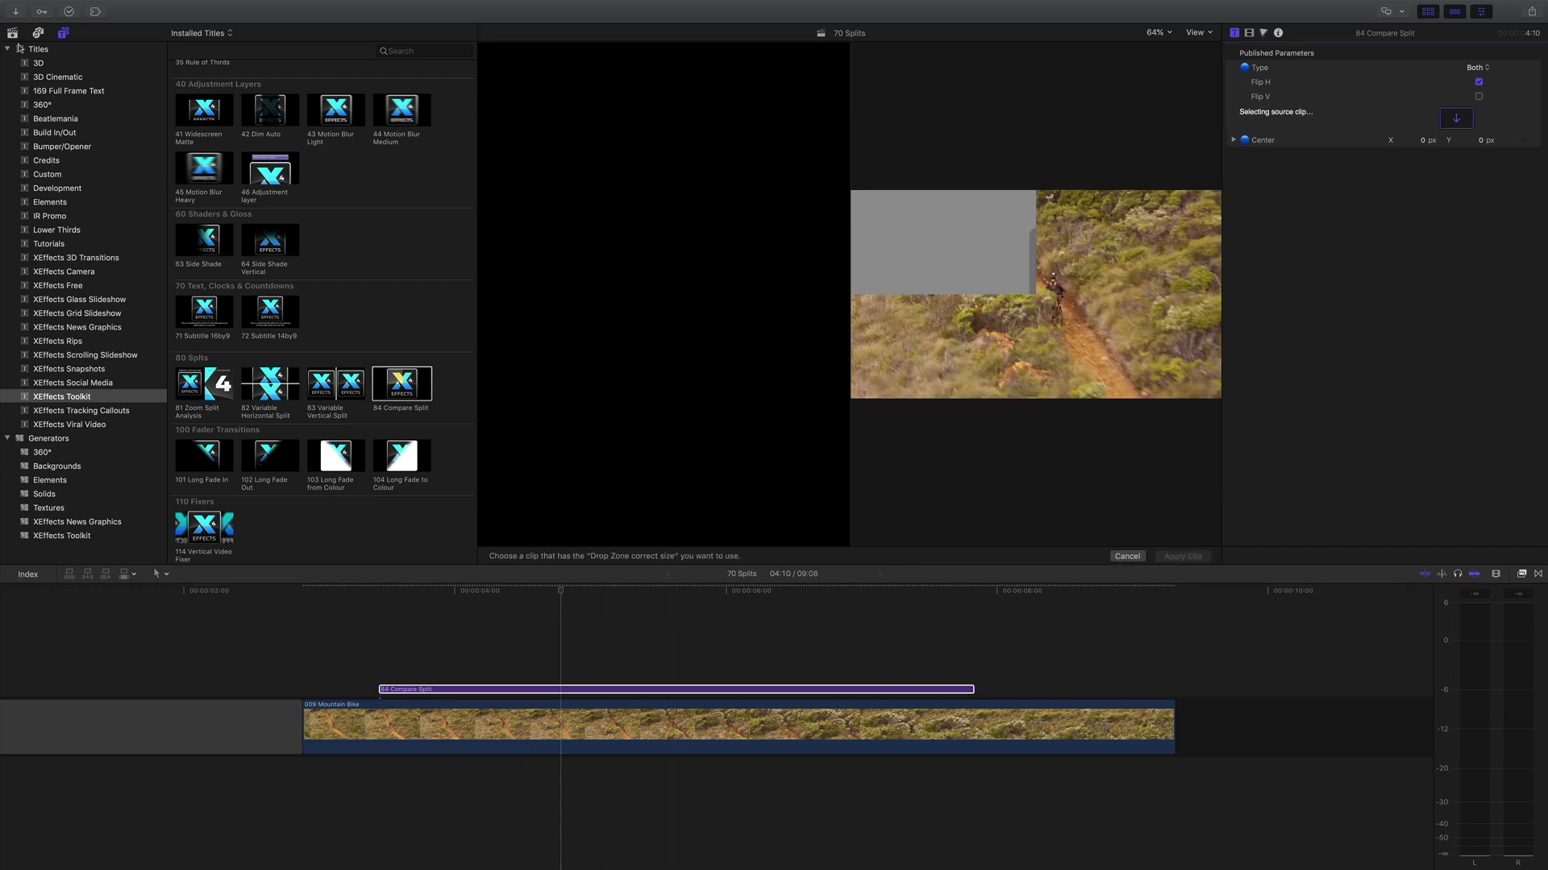
{"action": "left_click", "coordinate": [13, 33]}
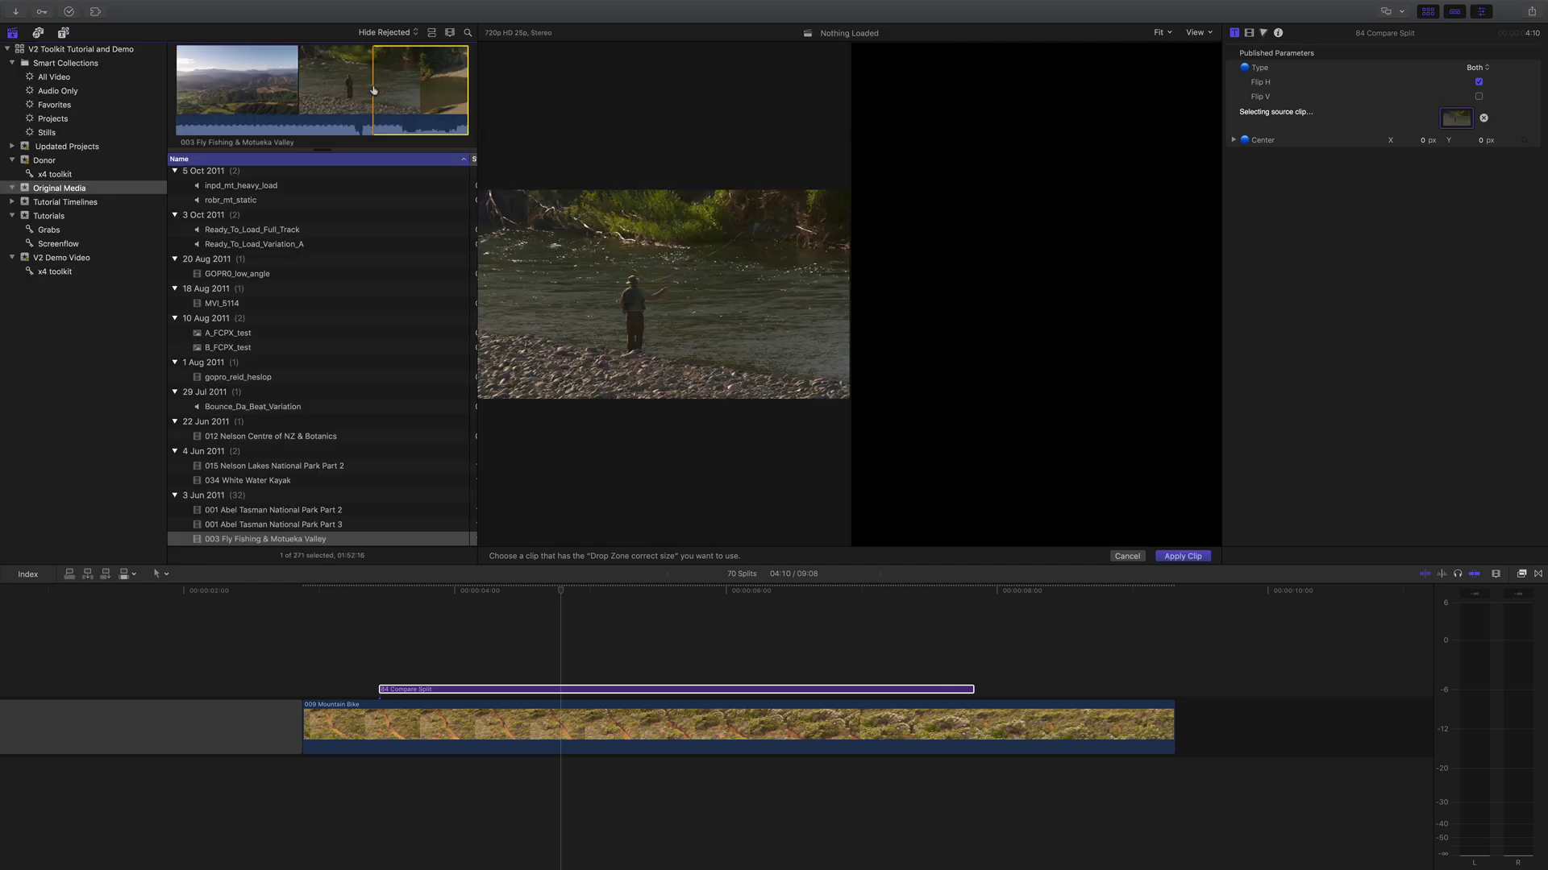
{"action": "left_click", "coordinate": [1188, 559]}
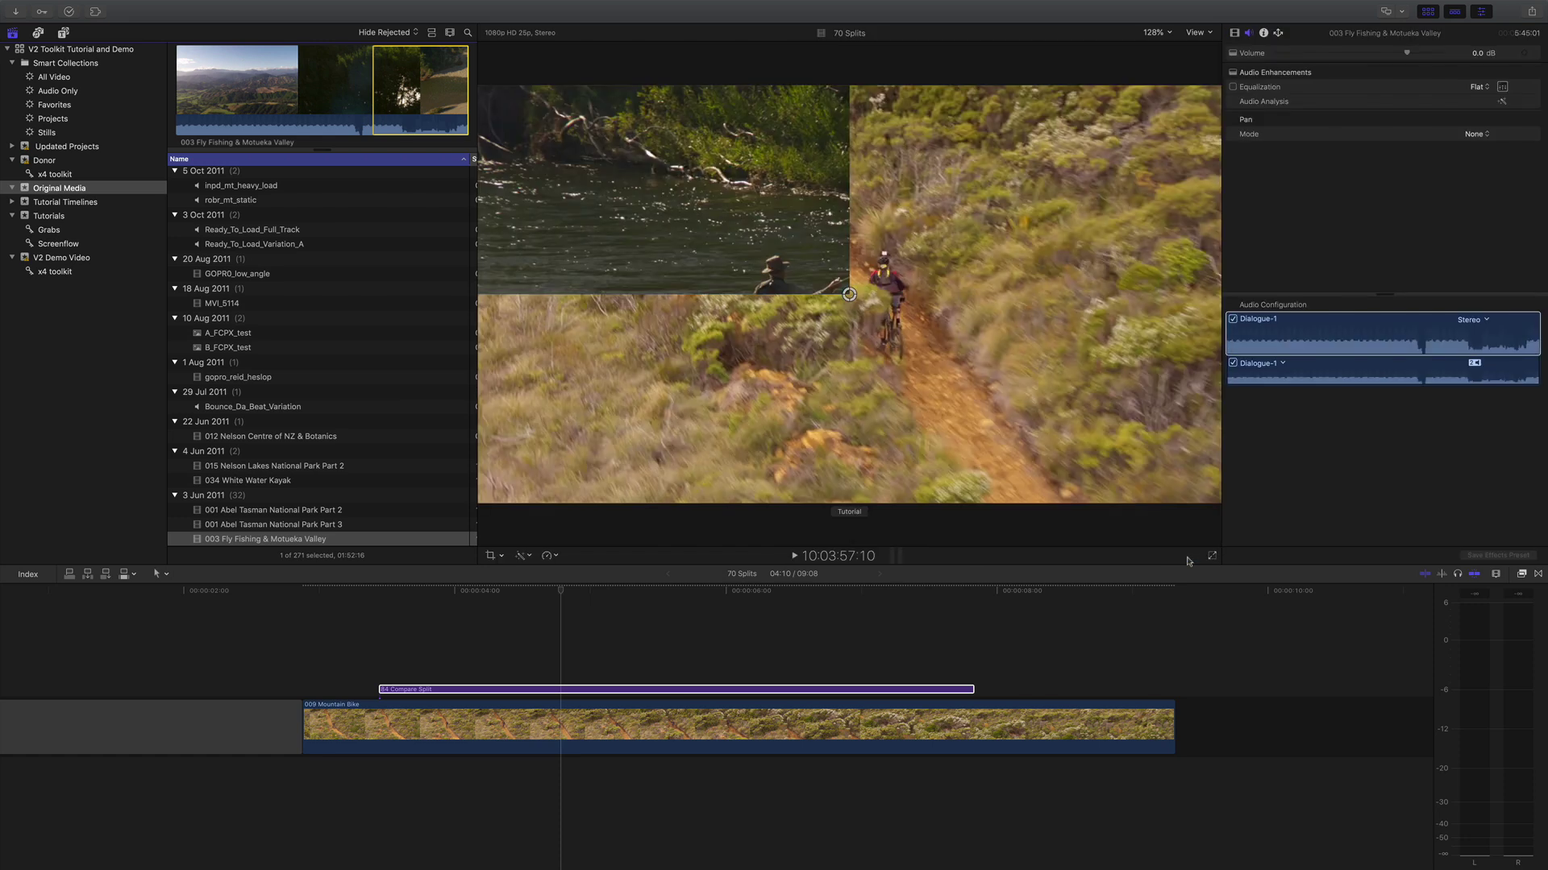
{"action": "left_click", "coordinate": [430, 604]}
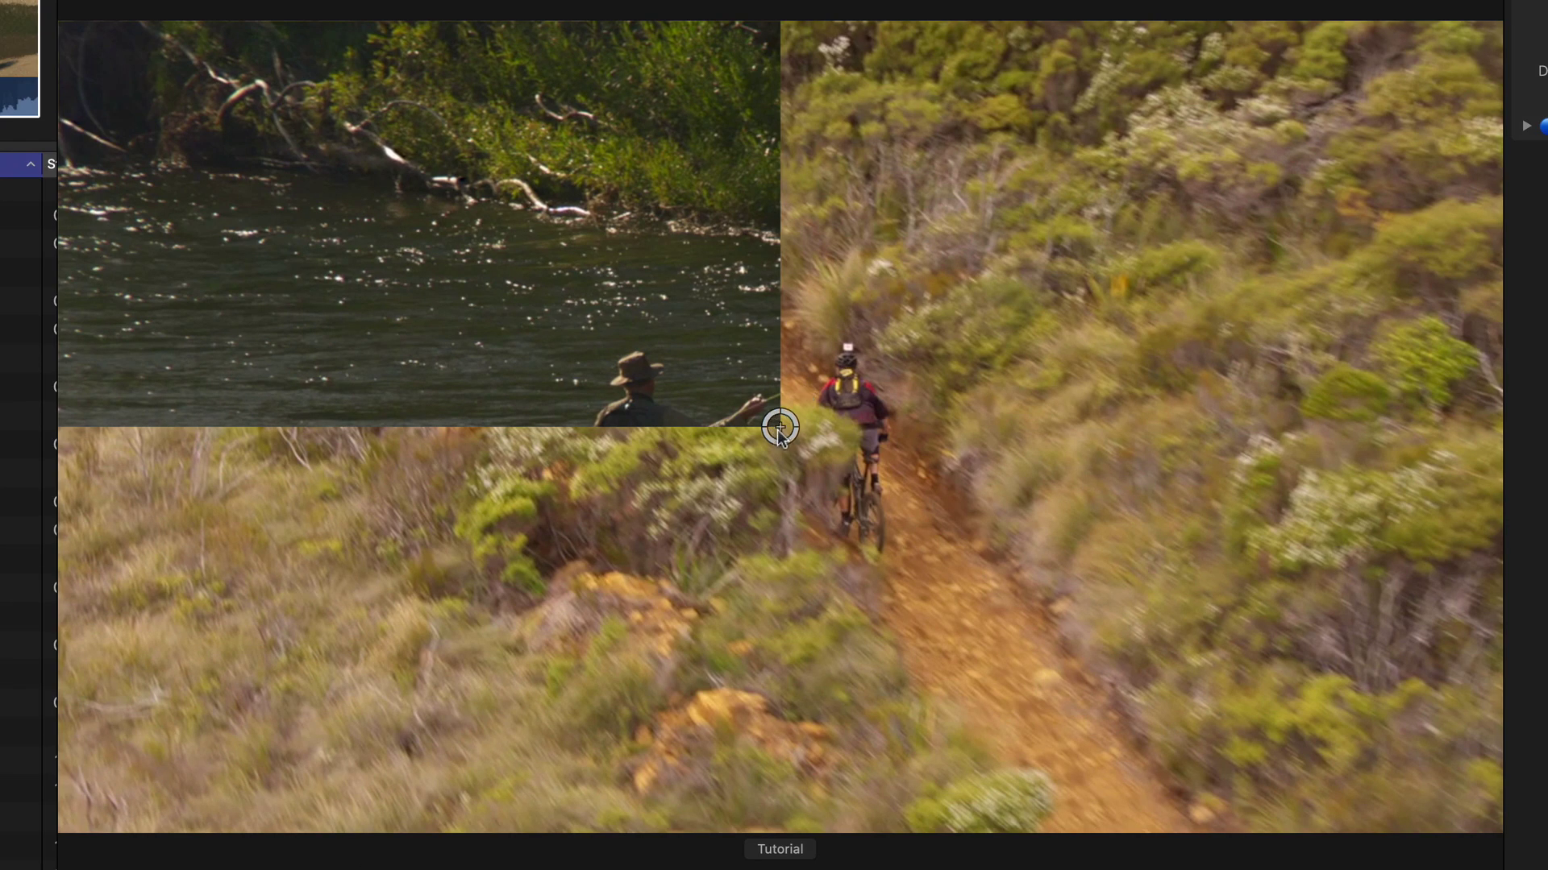
Step: Enlarge the fly-fishing inset, turn off Flip H and turn on Flip V
{"action": "mouse_move", "coordinate": [778, 429]}
{"action": "left_mouse_down"}
{"action": "mouse_move", "coordinate": [1088, 629]}
{"action": "mouse_move", "coordinate": [803, 513]}
{"action": "mouse_move", "coordinate": [843, 645]}
{"action": "mouse_move", "coordinate": [782, 567]}
{"action": "mouse_move", "coordinate": [873, 693]}
{"action": "mouse_move", "coordinate": [881, 664]}
{"action": "left_mouse_up"}
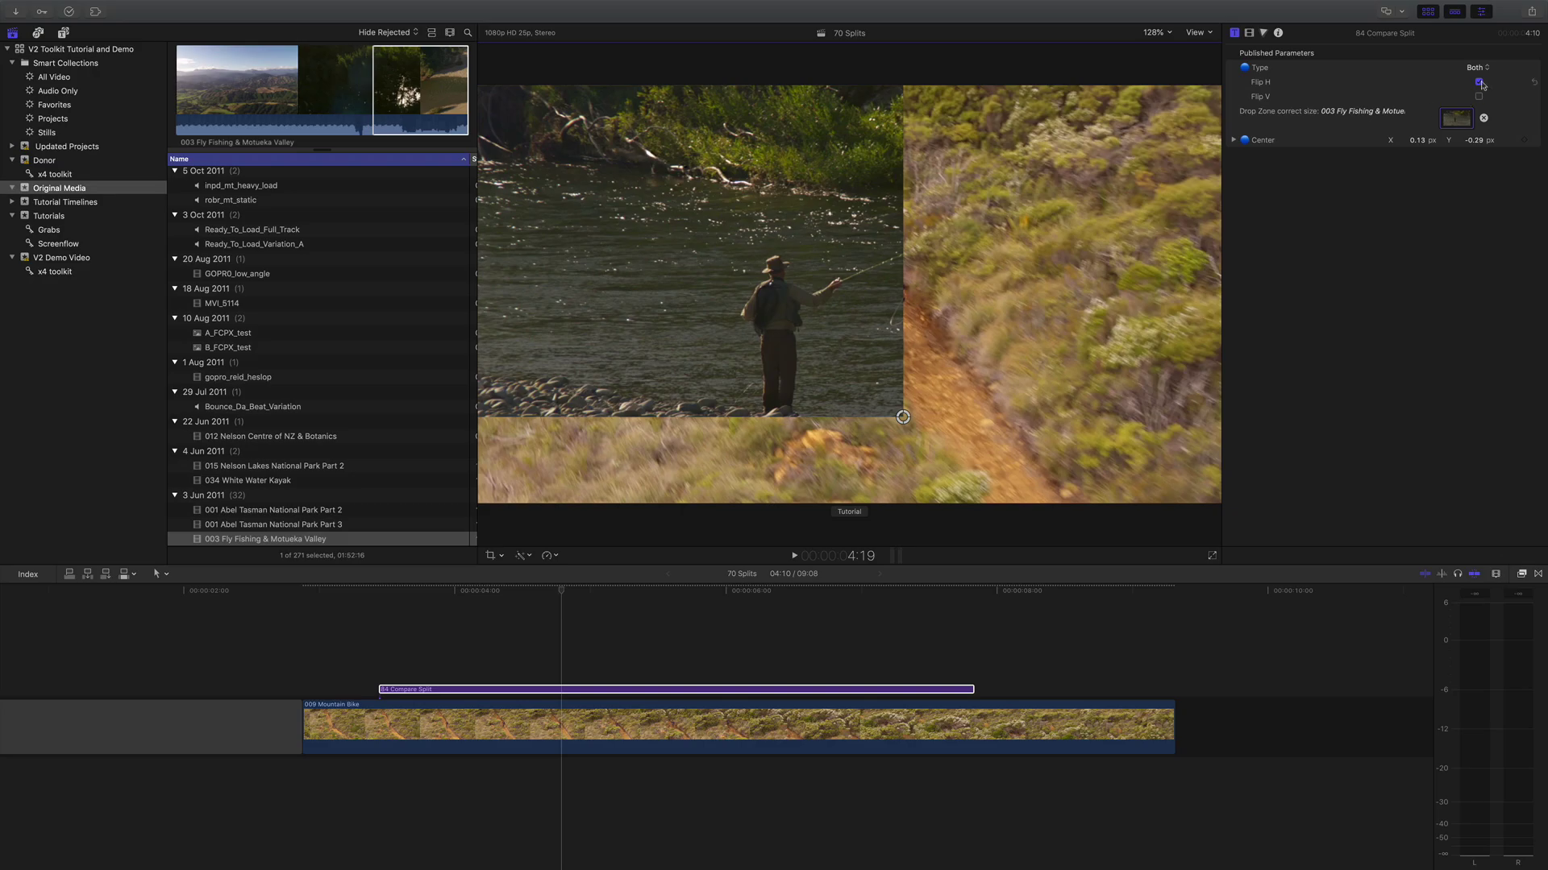
{"action": "left_click", "coordinate": [1479, 83]}
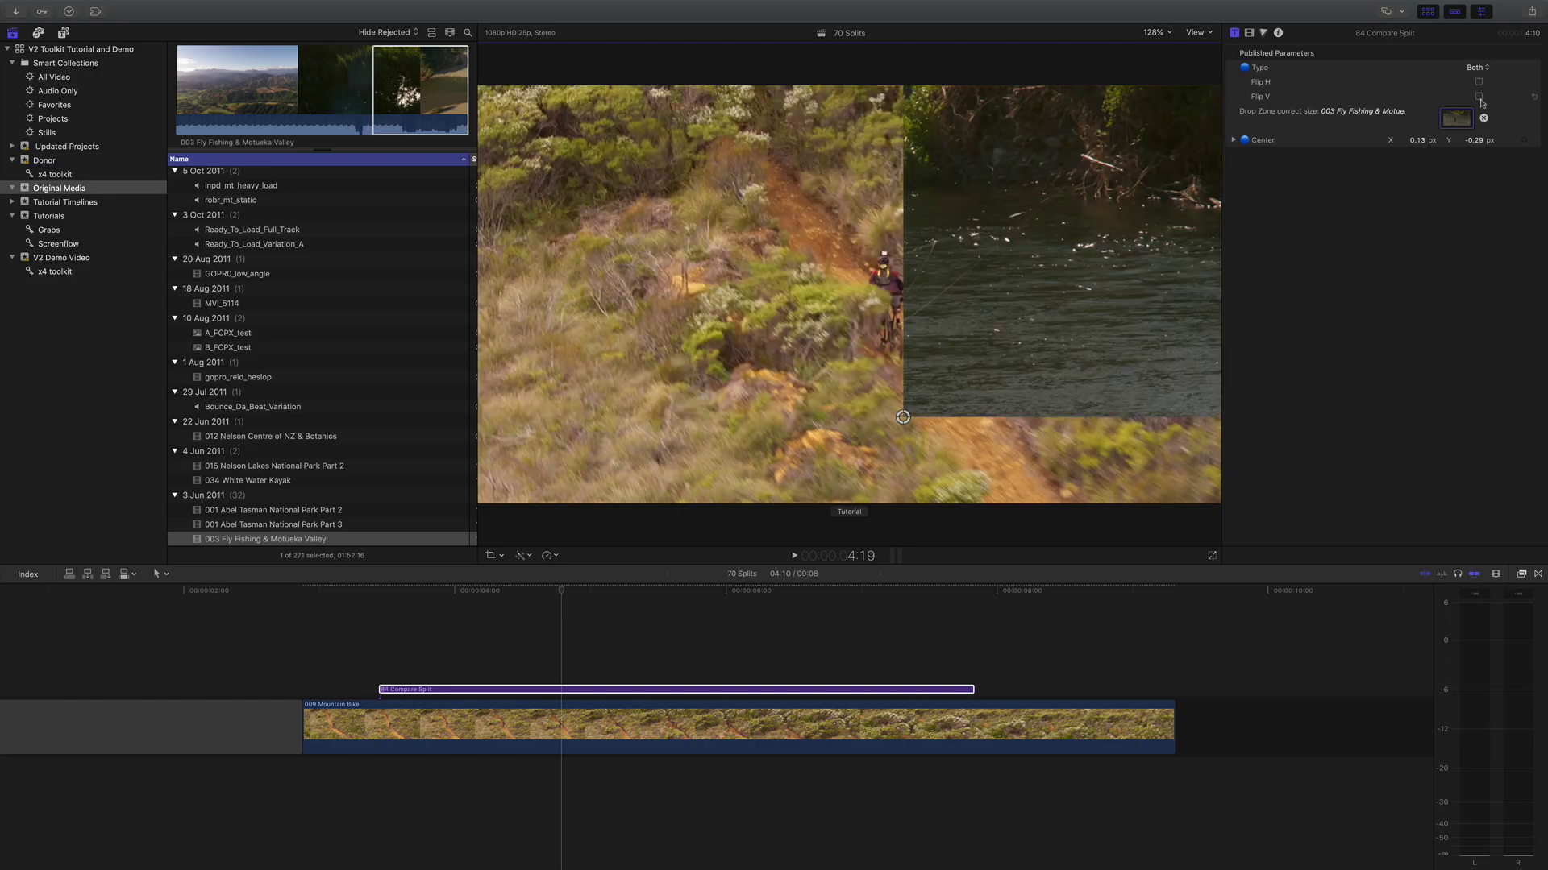
{"action": "left_click", "coordinate": [1477, 98]}
Step: Stretch the fishing inset toward the top left and play back the compare split
{"action": "mouse_move", "coordinate": [902, 417]}
{"action": "left_mouse_down"}
{"action": "mouse_move", "coordinate": [670, 174]}
{"action": "mouse_move", "coordinate": [701, 196]}
{"action": "left_mouse_up"}
{"action": "mouse_move", "coordinate": [581, 598]}
{"action": "left_mouse_down"}
{"action": "mouse_move", "coordinate": [476, 597]}
{"action": "mouse_move", "coordinate": [744, 597]}
{"action": "mouse_move", "coordinate": [902, 619]}
{"action": "mouse_move", "coordinate": [457, 611]}
{"action": "mouse_move", "coordinate": [471, 608]}
{"action": "left_mouse_up"}
{"action": "key", "text": "space"}
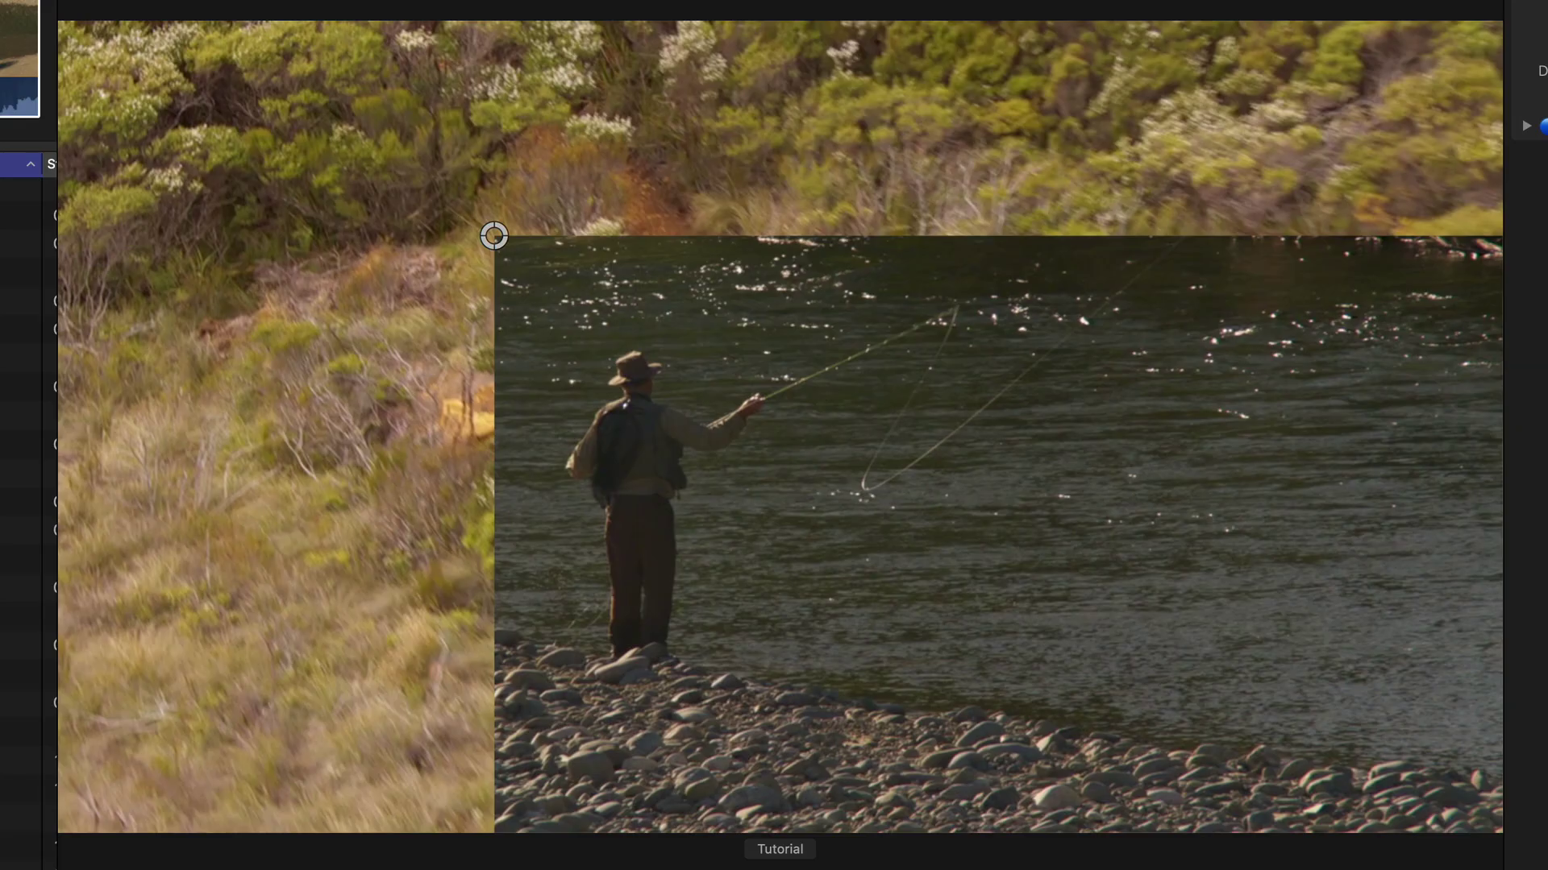